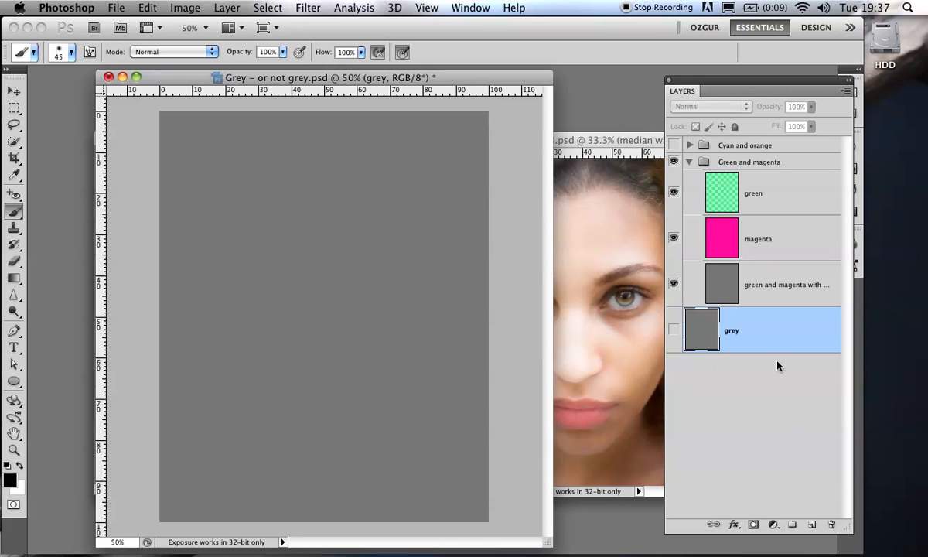
Hide and show the green layer, and do the same with the magenta layer, to compare their contribution to the grey
{"action": "left_click", "coordinate": [674, 193]}
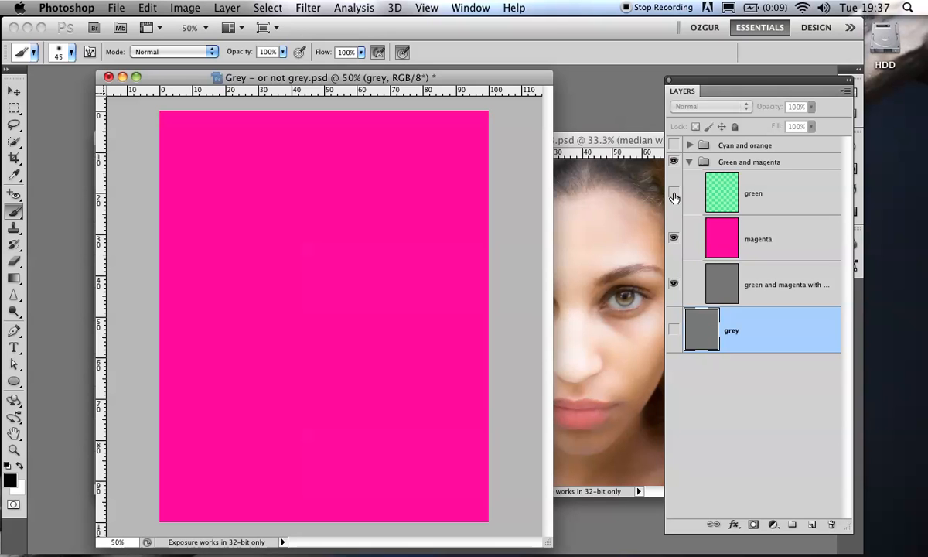
{"action": "left_click", "coordinate": [673, 193]}
{"action": "left_click", "coordinate": [673, 239]}
{"action": "left_click", "coordinate": [673, 239]}
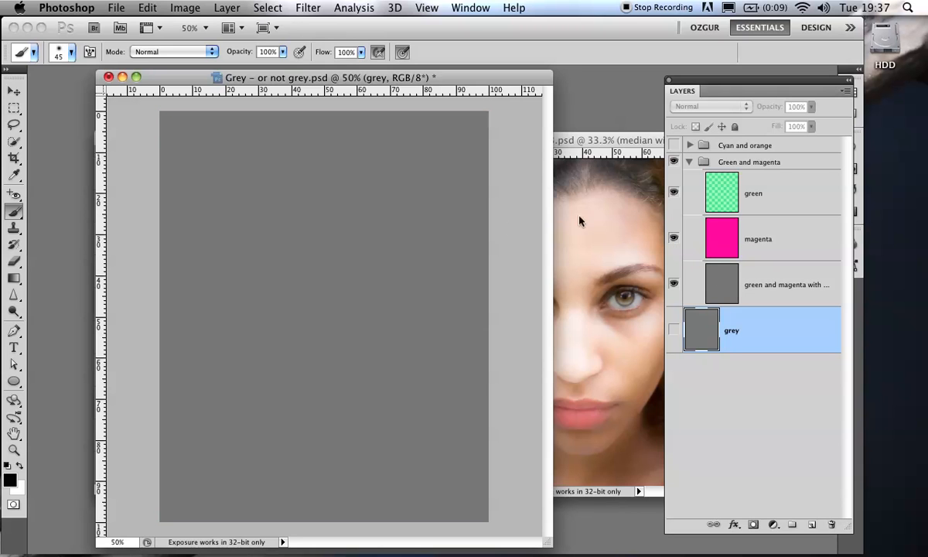
Examine the green and magenta pixel pattern at 3200% and return to the whole-image view
{"action": "left_click", "coordinate": [338, 277], "text": "super"}
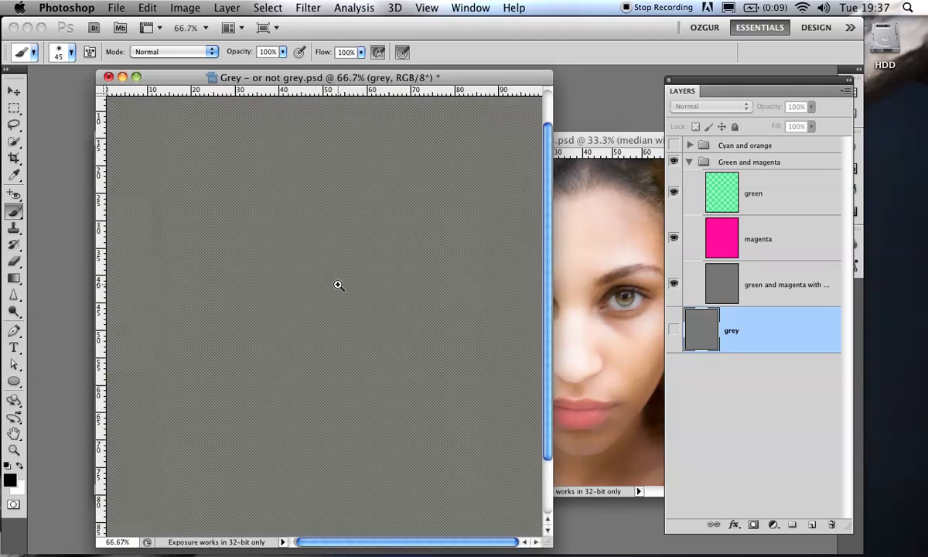
{"action": "left_click", "coordinate": [338, 283], "text": "super"}
{"action": "left_click", "coordinate": [338, 282], "text": "super"}
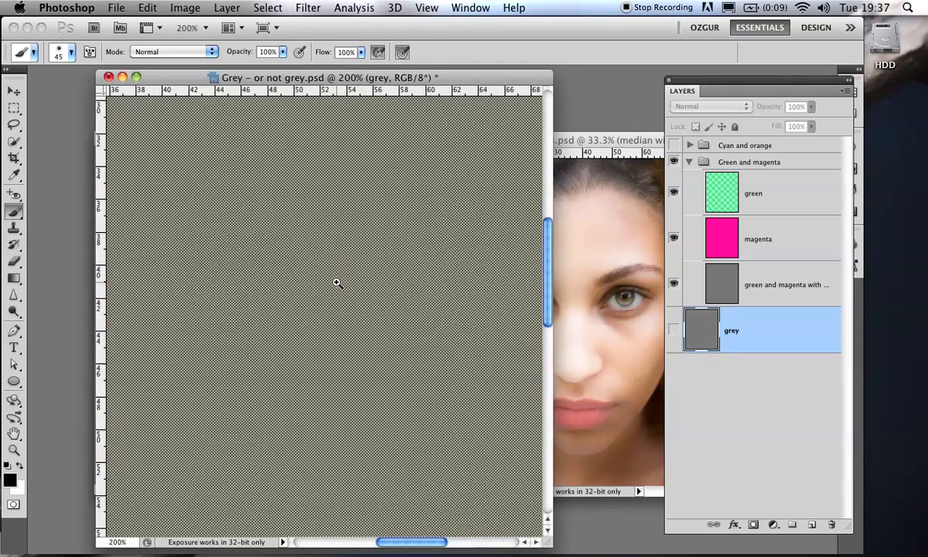
{"action": "left_click", "coordinate": [337, 279], "text": "super"}
{"action": "left_click", "coordinate": [336, 278], "text": "super"}
{"action": "left_click", "coordinate": [335, 272], "text": "super"}
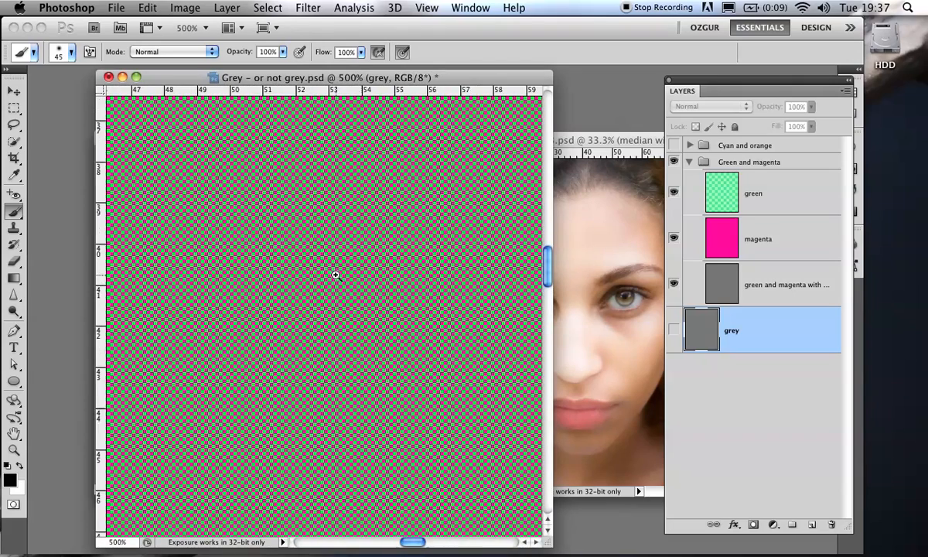
{"action": "left_click", "coordinate": [334, 261], "text": "super"}
{"action": "left_click", "coordinate": [333, 259], "text": "super"}
{"action": "left_click", "coordinate": [331, 256], "text": "super"}
{"action": "left_click", "coordinate": [331, 256], "text": "super"}
{"action": "left_click", "coordinate": [331, 255], "text": "super"}
{"action": "left_click", "coordinate": [332, 255], "text": "super"}
{"action": "left_click", "coordinate": [332, 255], "text": "super"}
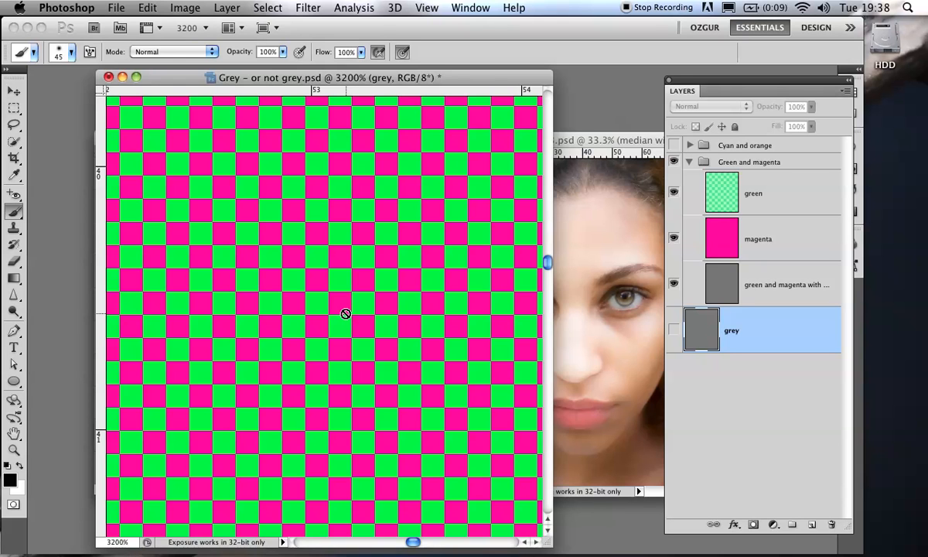
{"action": "key", "text": "super+0"}
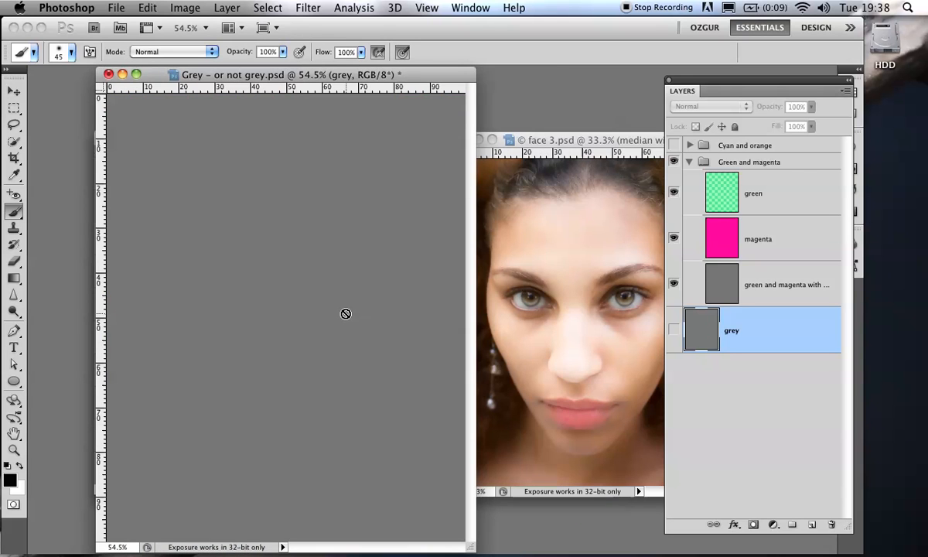
Collapse the Green and magenta group, then expand the Cyan and orange group and make it visible
{"action": "left_click", "coordinate": [689, 162]}
{"action": "left_click", "coordinate": [689, 146]}
{"action": "left_click", "coordinate": [673, 146]}
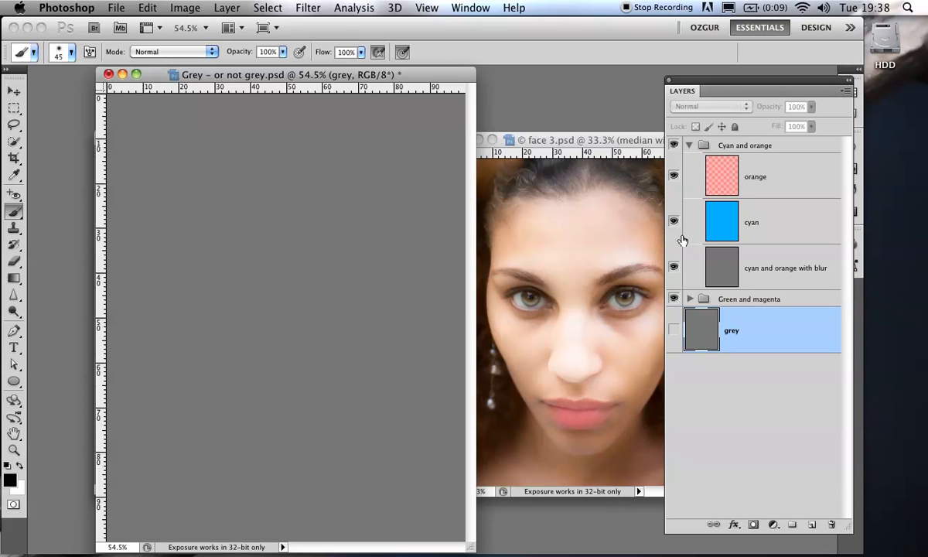
Toggle the orange and cyan layers one at a time and examine their pixel pattern at 3200%
{"action": "left_click", "coordinate": [674, 177]}
{"action": "left_click", "coordinate": [673, 176]}
{"action": "left_click", "coordinate": [673, 221]}
{"action": "left_click", "coordinate": [673, 221]}
{"action": "left_click_drag", "start_coordinate": [306, 240], "coordinate": [313, 282]}
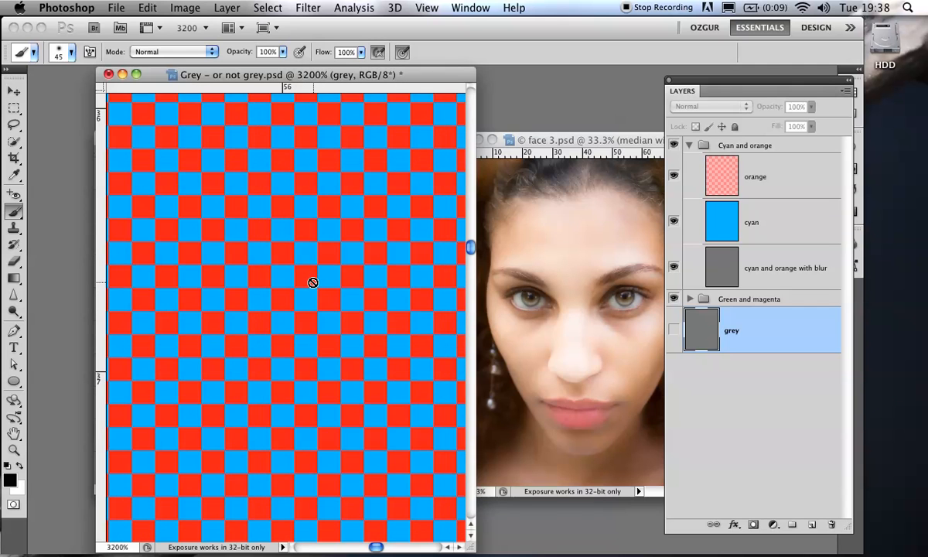
{"action": "key", "text": "super+0"}
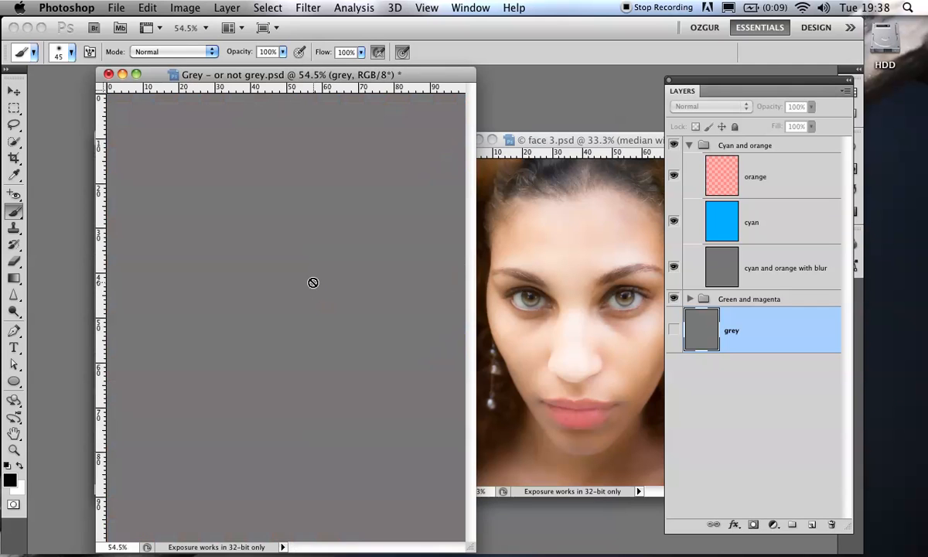
Compare the plain grey layer with the two colour groups by showing it and toggling the visibility of all the layers above
{"action": "left_click", "coordinate": [688, 298]}
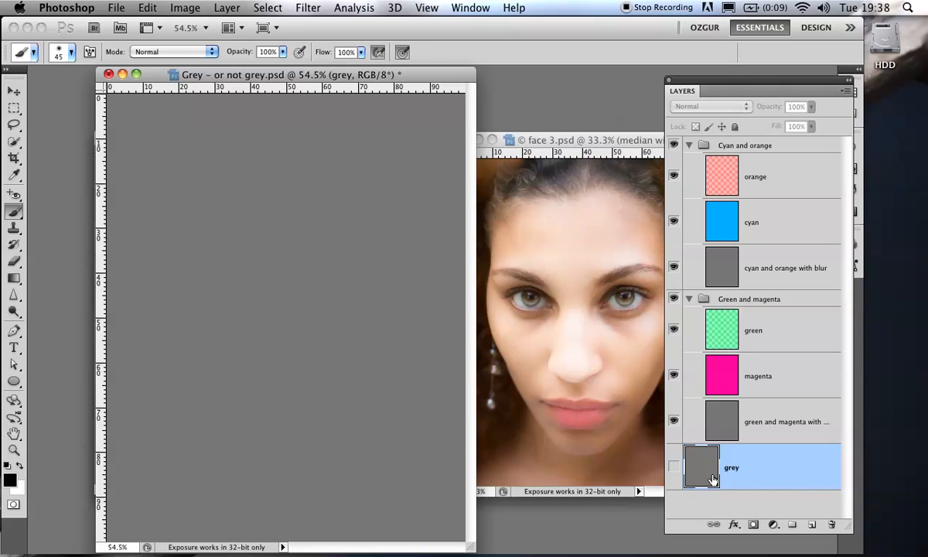
{"action": "left_click", "coordinate": [674, 467]}
{"action": "left_click_drag", "start_coordinate": [674, 144], "coordinate": [670, 432]}
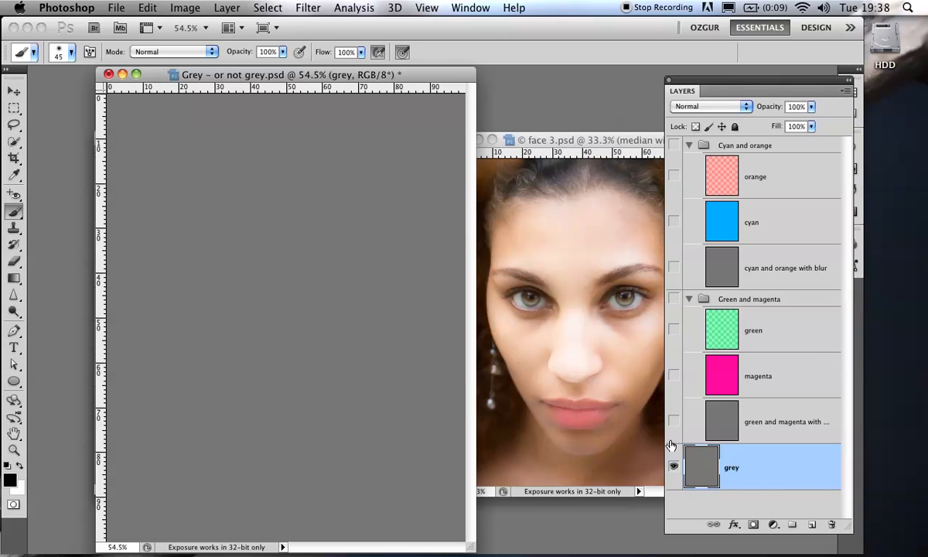
{"action": "left_click_drag", "start_coordinate": [674, 147], "coordinate": [673, 420]}
{"action": "left_click", "coordinate": [673, 300]}
{"action": "left_click_drag", "start_coordinate": [673, 328], "coordinate": [673, 427]}
{"action": "left_click_drag", "start_coordinate": [673, 152], "coordinate": [672, 270]}
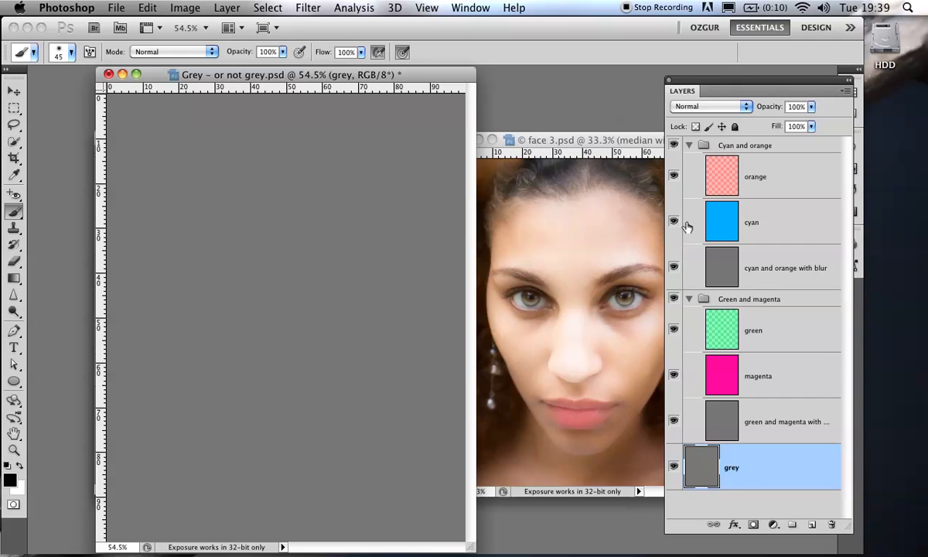
{"action": "left_click_drag", "start_coordinate": [677, 168], "coordinate": [677, 429]}
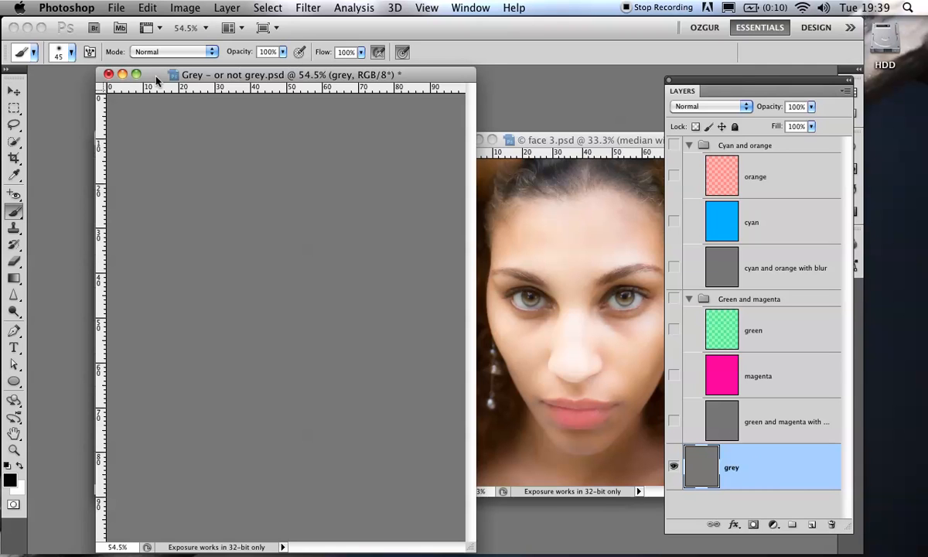
Close Grey - or not grey.psd without saving and arrange face 3 original.psd and face 3.psd side by side
{"action": "left_click", "coordinate": [107, 73]}
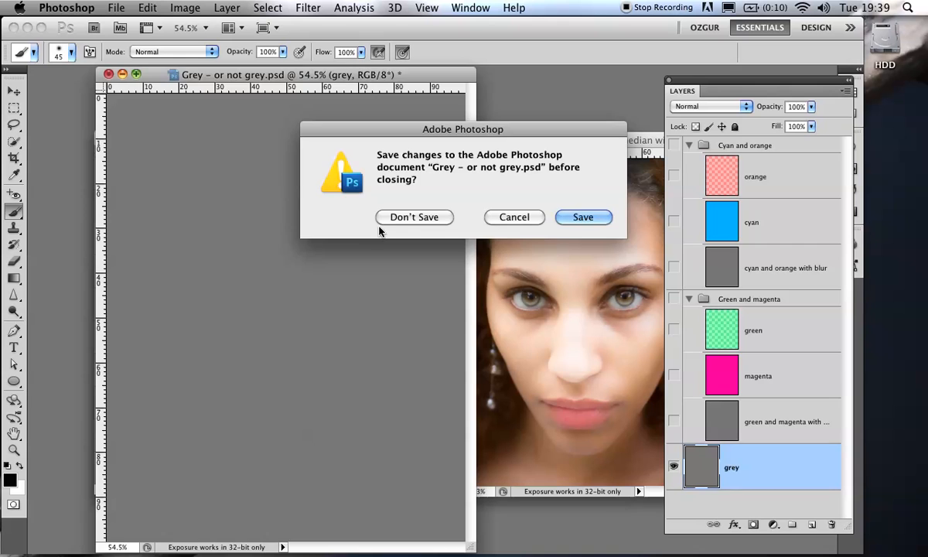
{"action": "left_click", "coordinate": [394, 215]}
{"action": "left_click_drag", "start_coordinate": [561, 142], "coordinate": [539, 136]}
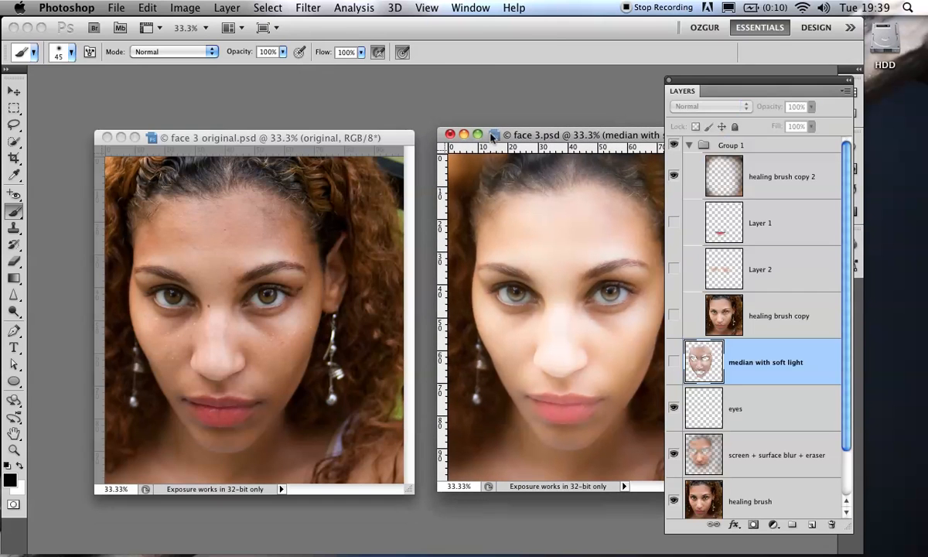
{"action": "left_click_drag", "start_coordinate": [277, 143], "coordinate": [236, 122]}
{"action": "left_click_drag", "start_coordinate": [517, 138], "coordinate": [476, 120]}
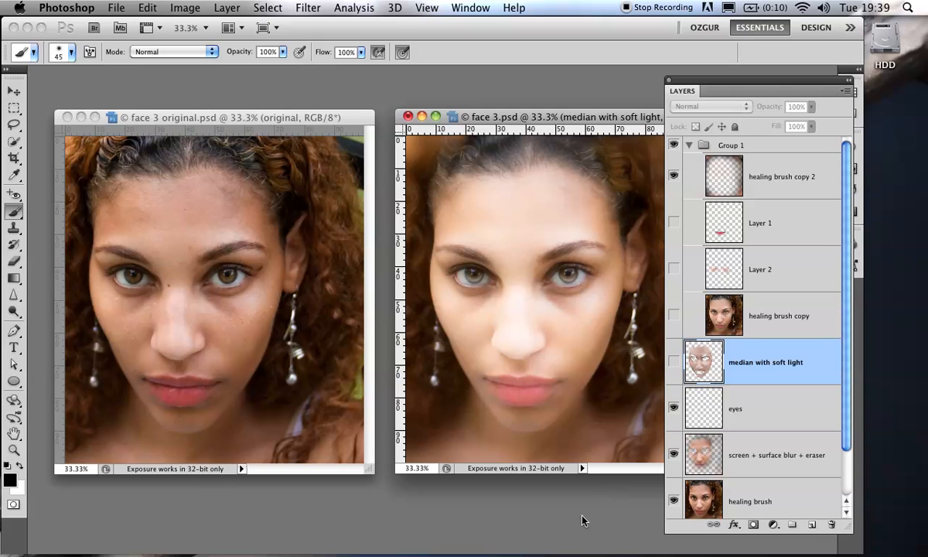
{"action": "left_click_drag", "start_coordinate": [483, 116], "coordinate": [472, 115]}
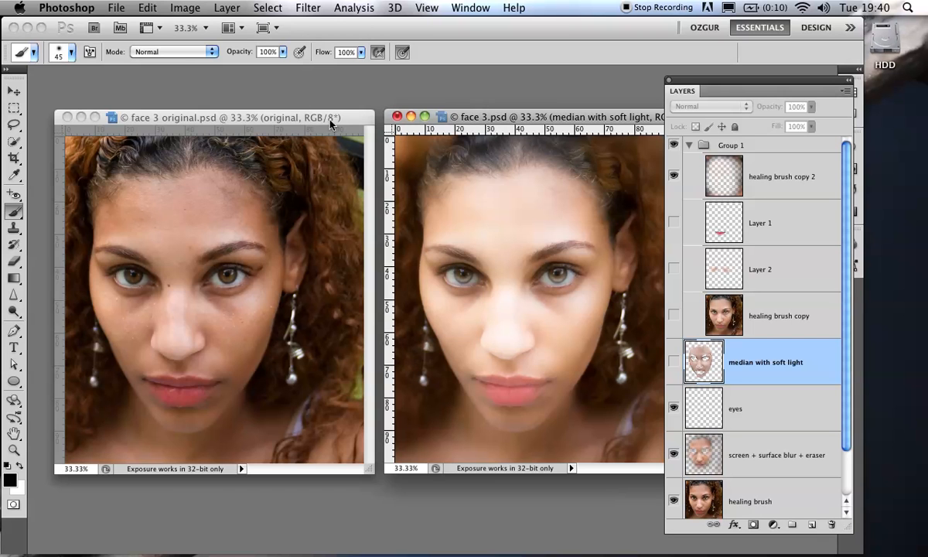
In face 3 original.psd, remove the mole beside the bridge of the nose with the Healing Brush, sampling skin from the nose
{"action": "left_click_drag", "start_coordinate": [235, 130], "coordinate": [225, 117]}
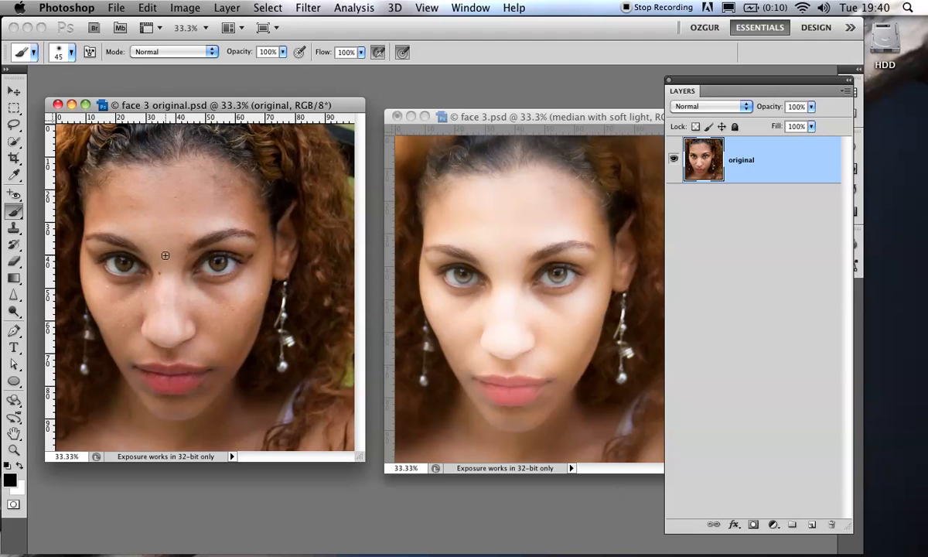
{"action": "left_click_drag", "start_coordinate": [160, 246], "coordinate": [207, 304]}
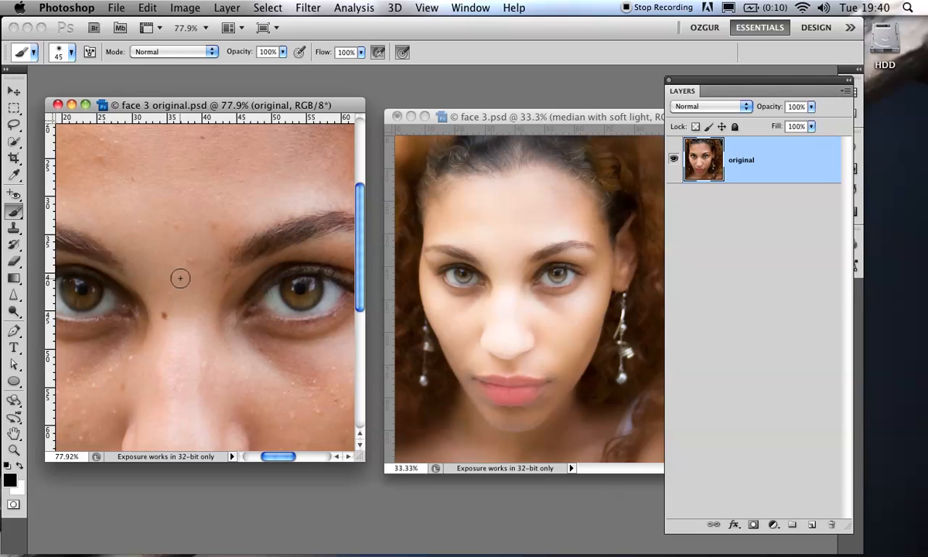
{"action": "left_click_drag", "start_coordinate": [177, 336], "coordinate": [234, 259]}
{"action": "left_click_drag", "start_coordinate": [213, 211], "coordinate": [209, 263]}
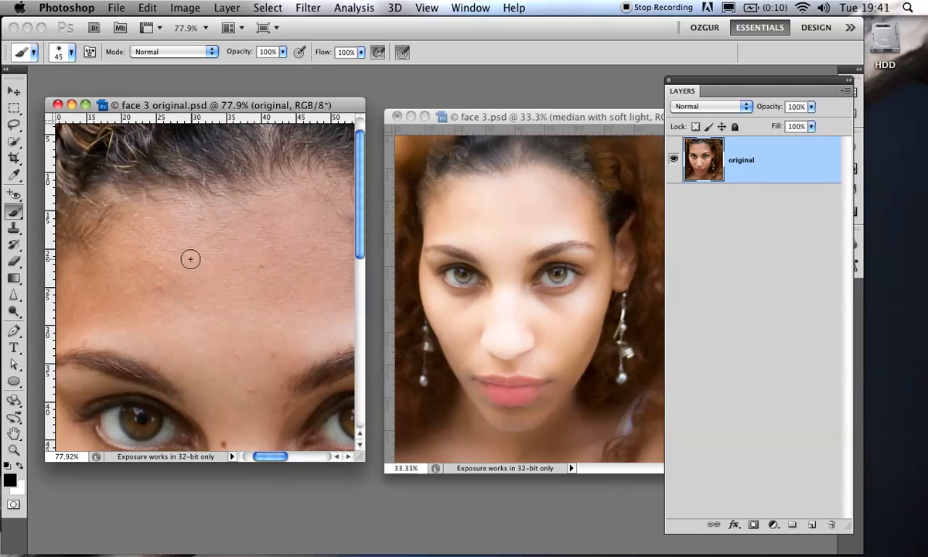
{"action": "left_click_drag", "start_coordinate": [20, 212], "coordinate": [83, 199]}
{"action": "scroll", "coordinate": [239, 317], "scroll_direction": "down", "scroll_amount": 5}
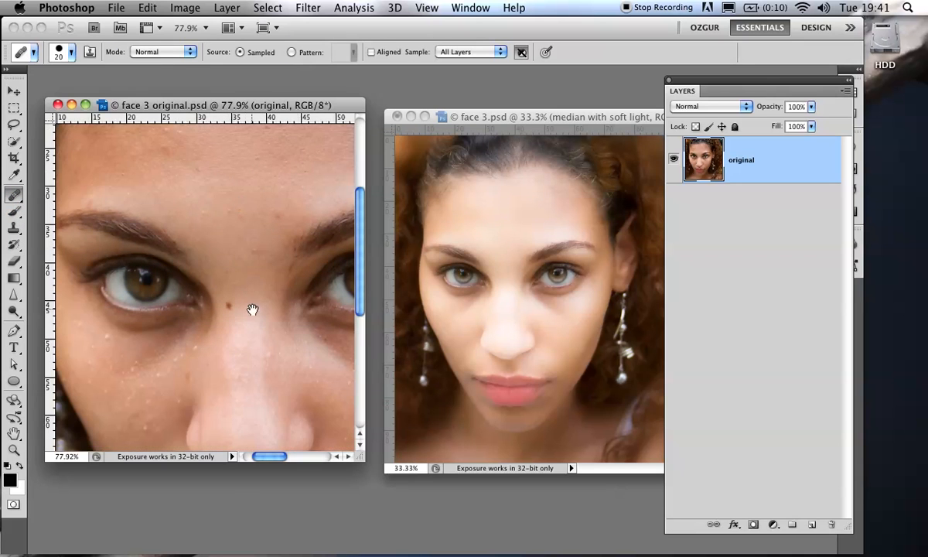
{"action": "left_click", "coordinate": [245, 338], "text": "alt"}
{"action": "left_click", "coordinate": [230, 302]}
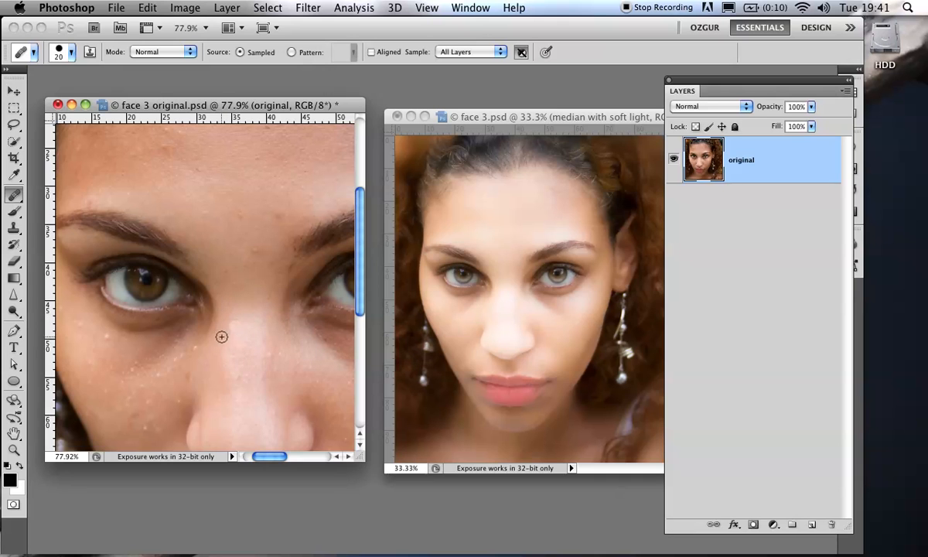
Heal the small pale spots on the skin just below the left eye
{"action": "left_click", "coordinate": [179, 358]}
{"action": "left_click", "coordinate": [153, 378]}
{"action": "left_click", "coordinate": [109, 337]}
Heal the blemishes between the eyebrows and on the lower forehead
{"action": "left_click", "coordinate": [252, 252]}
{"action": "left_click", "coordinate": [255, 254]}
{"action": "left_click", "coordinate": [280, 219]}
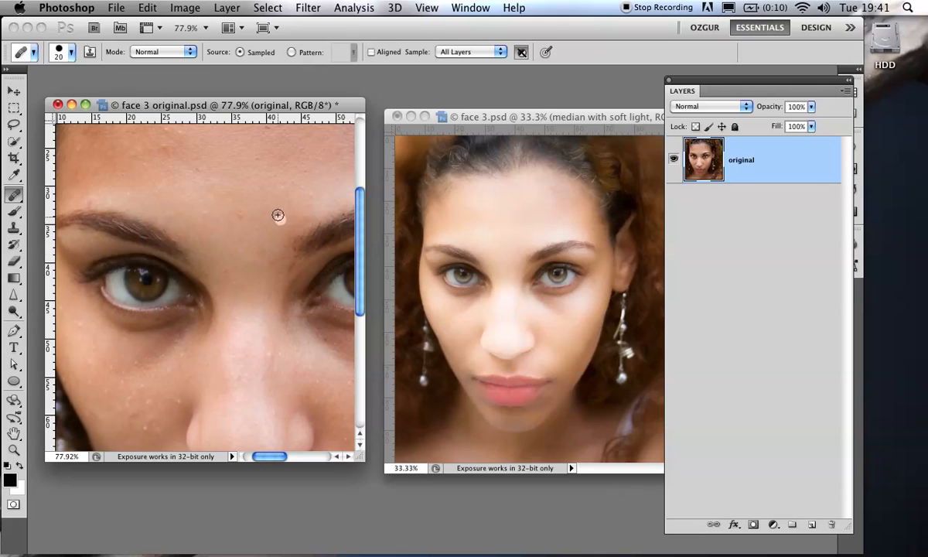
{"action": "left_click", "coordinate": [237, 199]}
{"action": "left_click", "coordinate": [265, 137]}
{"action": "left_click", "coordinate": [199, 168]}
Heal the remaining spots on the left cheek beside the nose
{"action": "left_click", "coordinate": [146, 398]}
{"action": "left_click", "coordinate": [180, 403]}
{"action": "left_click", "coordinate": [151, 428]}
{"action": "left_click", "coordinate": [150, 427]}
{"action": "left_click", "coordinate": [130, 394]}
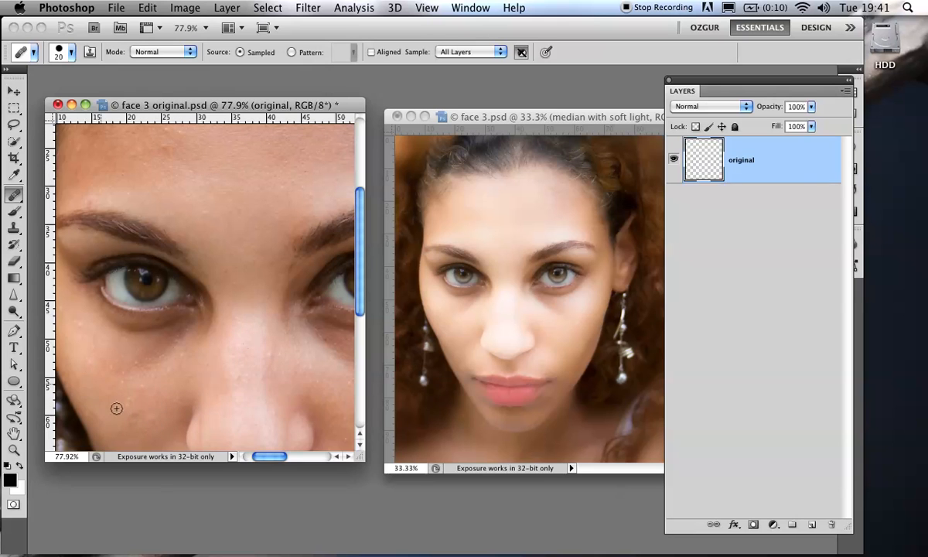
Heal the marks at the outer corner of the right eye and beside the end of its eyebrow
{"action": "left_click_drag", "start_coordinate": [245, 365], "coordinate": [131, 384]}
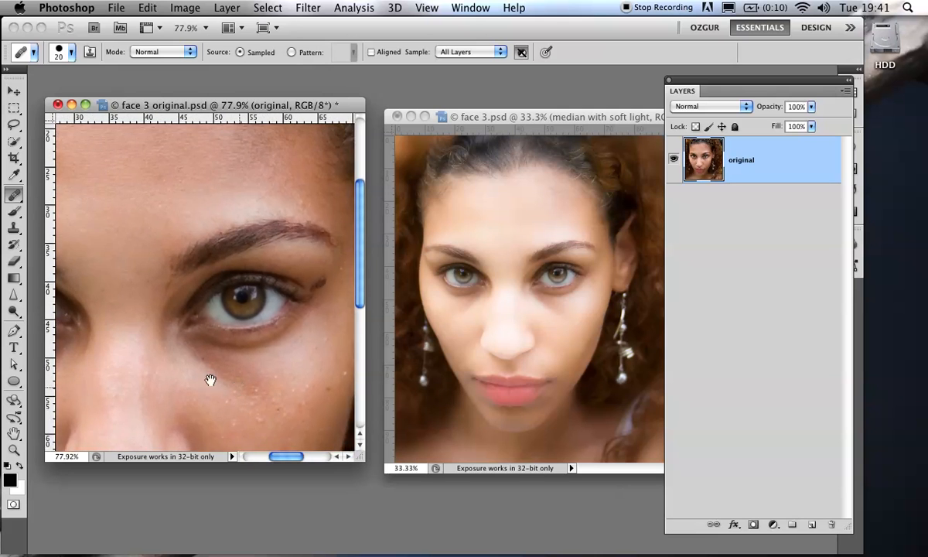
{"action": "left_click_drag", "start_coordinate": [262, 386], "coordinate": [180, 323]}
{"action": "left_click", "coordinate": [224, 211]}
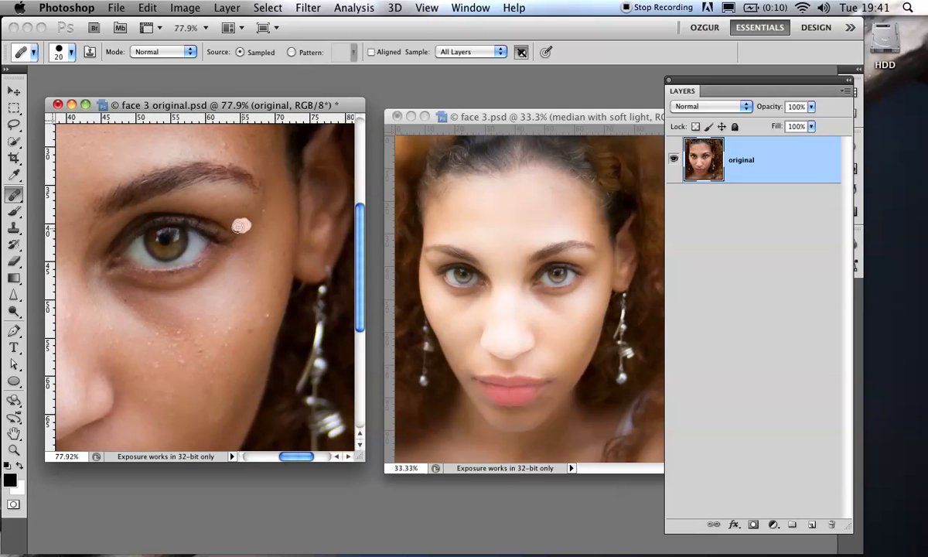
{"action": "left_click", "coordinate": [250, 195]}
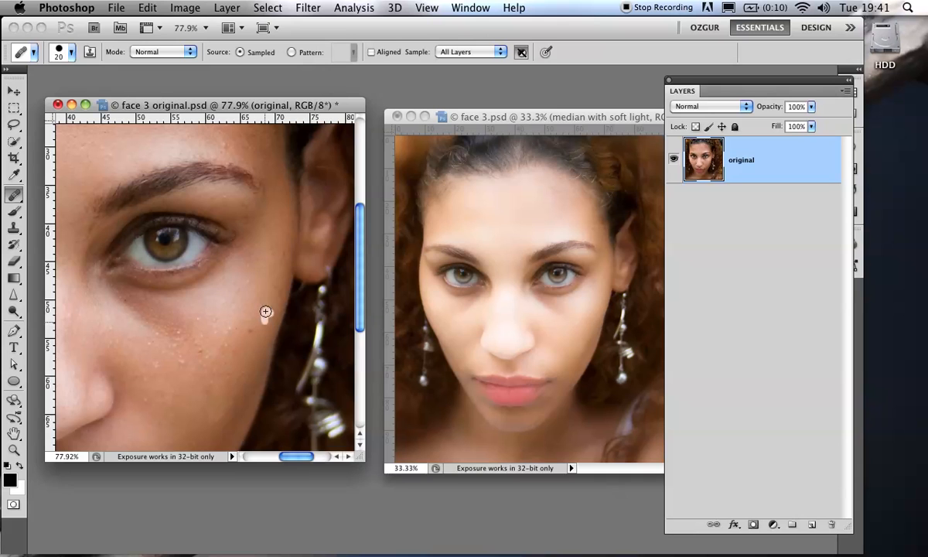
Heal the spots and pale bumps across the right cheek below the eye
{"action": "left_click", "coordinate": [217, 331]}
{"action": "left_click", "coordinate": [170, 314]}
{"action": "left_click_drag", "start_coordinate": [142, 318], "coordinate": [140, 351]}
{"action": "left_click", "coordinate": [190, 337]}
{"action": "left_click", "coordinate": [190, 366]}
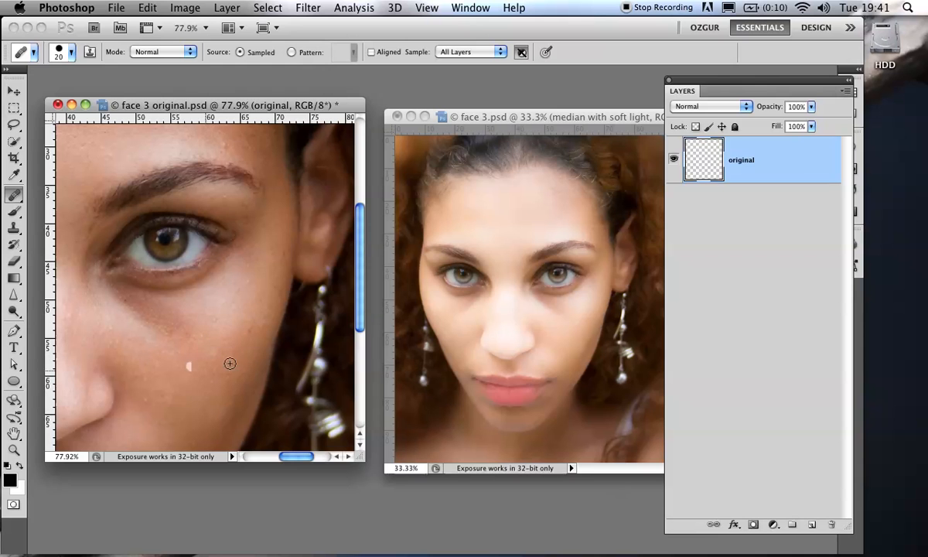
{"action": "left_click", "coordinate": [134, 356]}
Heal the leftover blemishes on the forehead above the left eyebrow and return to the whole-image view
{"action": "left_click_drag", "start_coordinate": [141, 353], "coordinate": [194, 418]}
{"action": "left_click_drag", "start_coordinate": [145, 188], "coordinate": [194, 283]}
{"action": "left_click_drag", "start_coordinate": [176, 251], "coordinate": [218, 257]}
{"action": "mouse_move", "coordinate": [119, 301]}
{"action": "left_mouse_down"}
{"action": "mouse_move", "coordinate": [180, 280]}
{"action": "mouse_move", "coordinate": [195, 263]}
{"action": "left_mouse_up"}
{"action": "left_click", "coordinate": [191, 234]}
{"action": "left_click", "coordinate": [103, 259]}
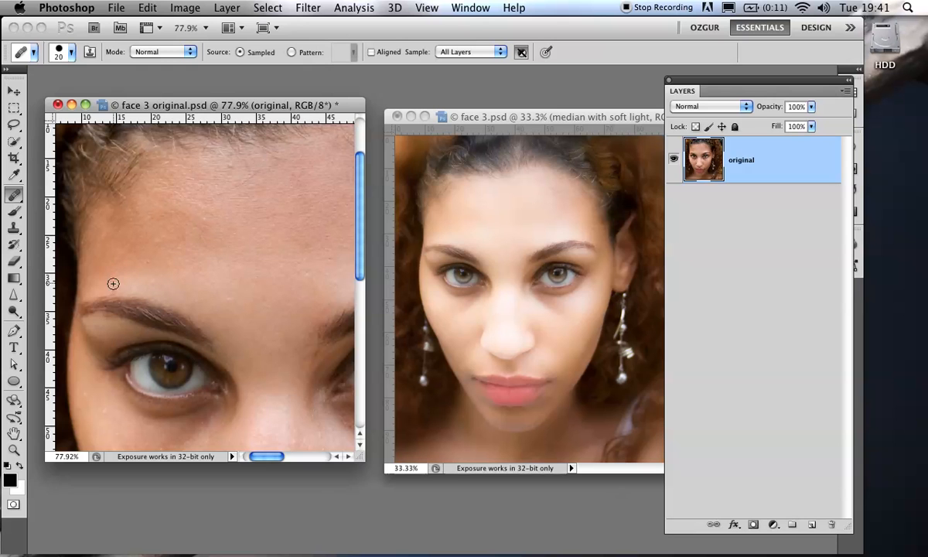
{"action": "left_click", "coordinate": [264, 269]}
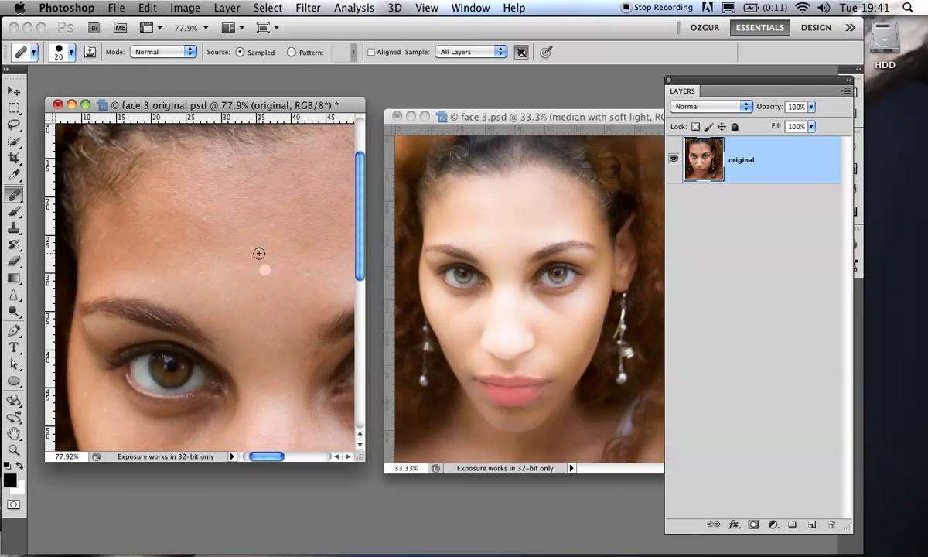
{"action": "key", "text": "super+0"}
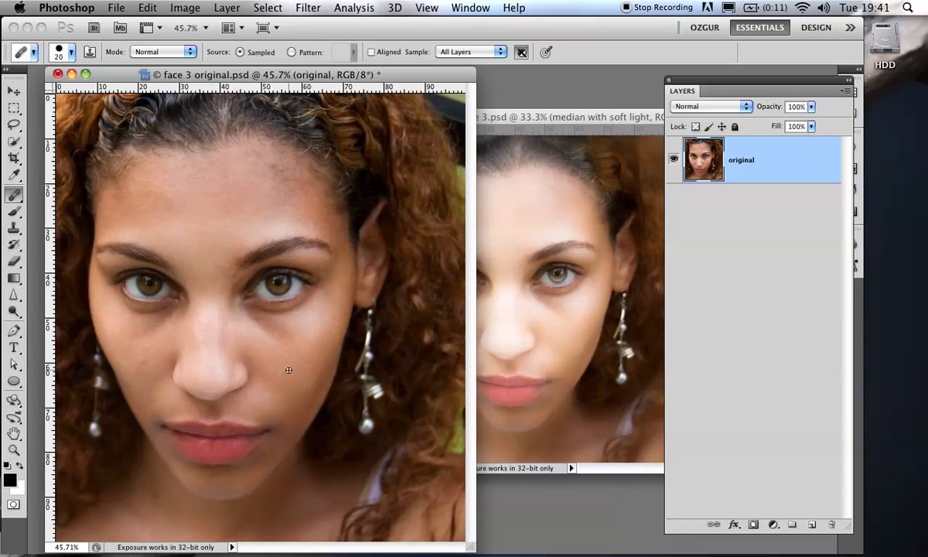
Compare the eyes in face 3.psd and face 3 original.psd at close range
{"action": "left_click_drag", "start_coordinate": [538, 117], "coordinate": [535, 112]}
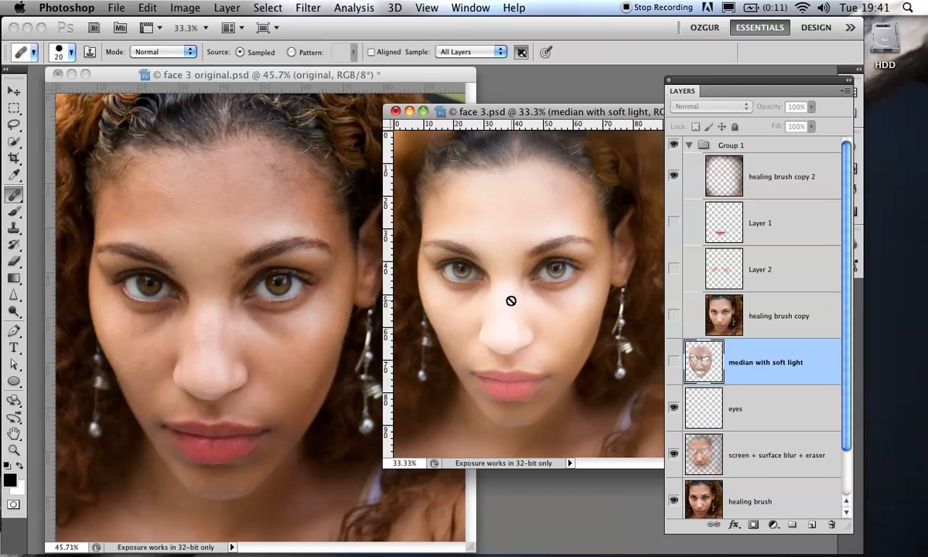
{"action": "left_click_drag", "start_coordinate": [426, 236], "coordinate": [493, 241]}
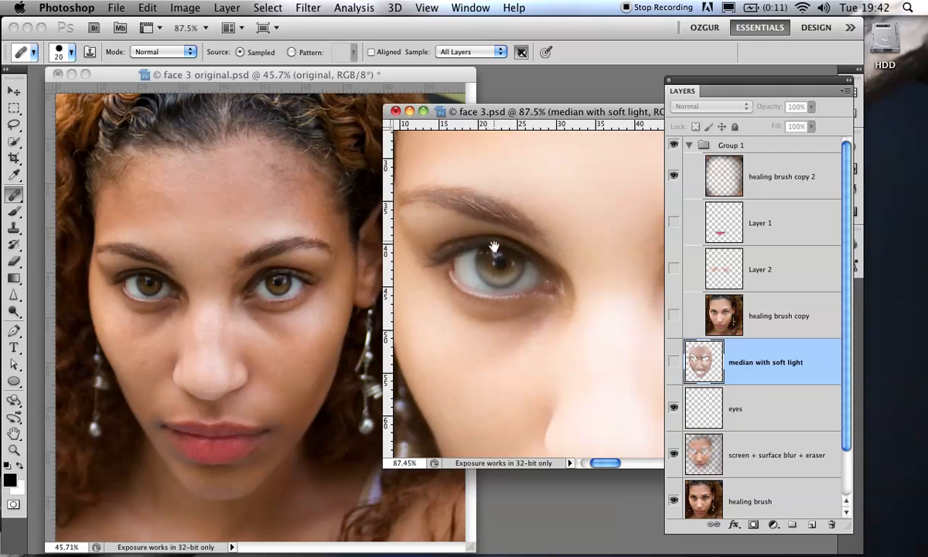
{"action": "left_click", "coordinate": [272, 248]}
{"action": "scroll", "coordinate": [293, 288], "scroll_direction": "up", "scroll_amount": 5}
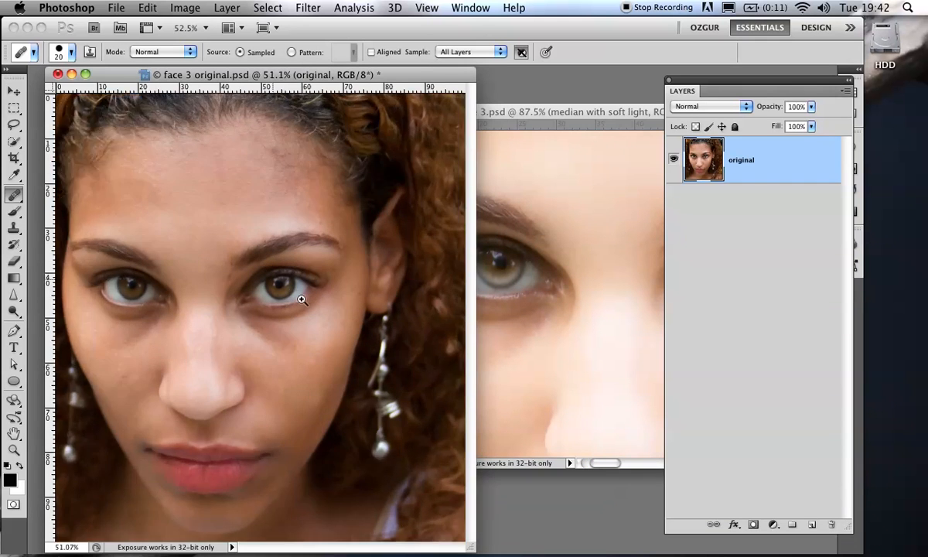
{"action": "left_click_drag", "start_coordinate": [290, 302], "coordinate": [301, 283]}
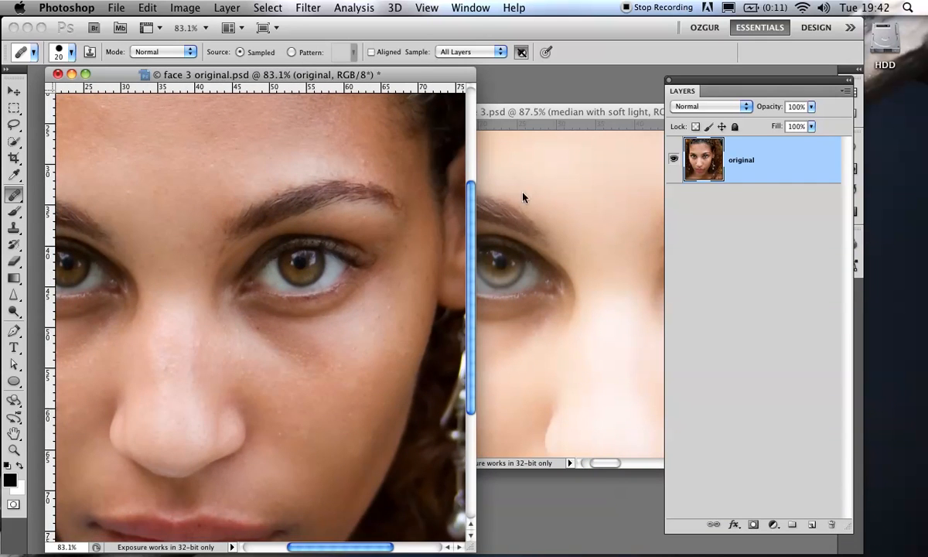
{"action": "left_click", "coordinate": [483, 215]}
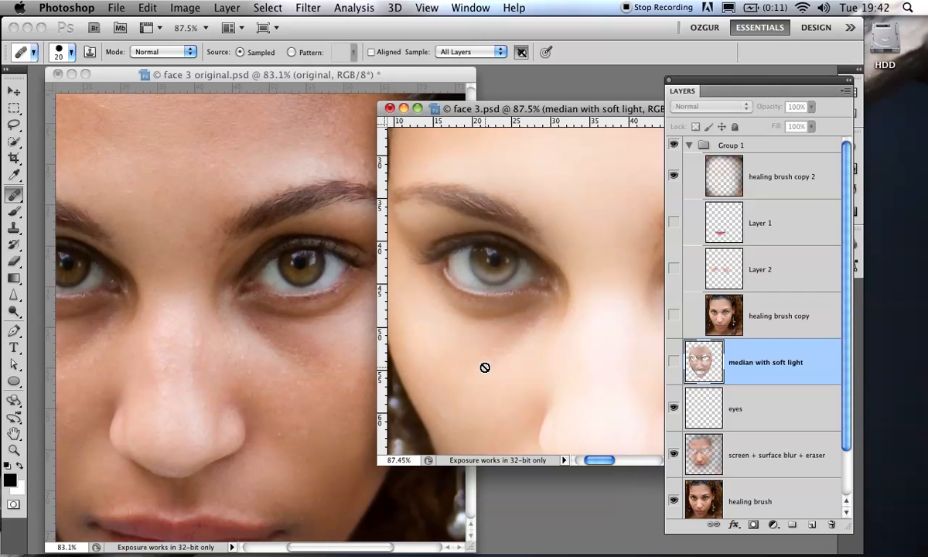
In face 3 original.psd, place a vertical guide at the outer edge and a horizontal guide at the lower edge of the left eye's iris
{"action": "left_click", "coordinate": [252, 86]}
{"action": "left_click_drag", "start_coordinate": [141, 77], "coordinate": [211, 83]}
{"action": "left_click_drag", "start_coordinate": [238, 265], "coordinate": [296, 268]}
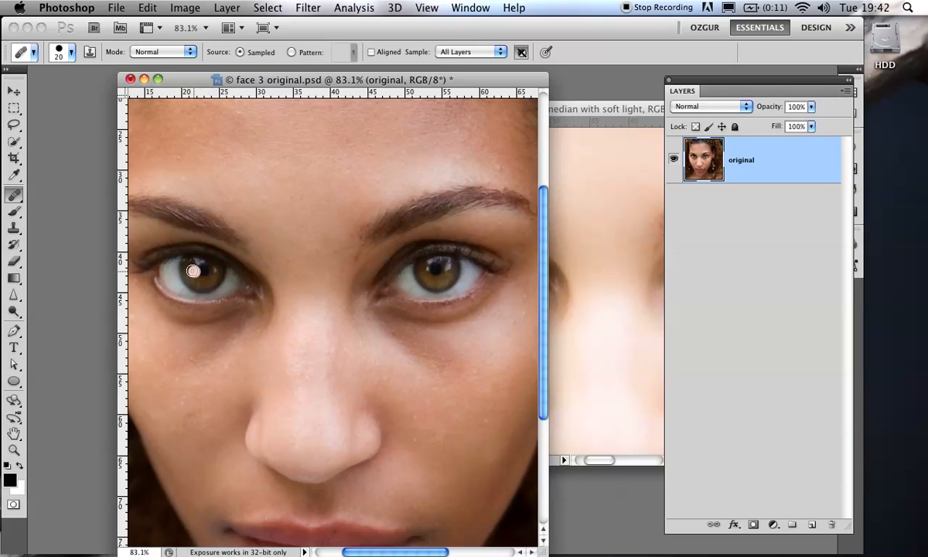
{"action": "mouse_move", "coordinate": [196, 271]}
{"action": "left_mouse_down"}
{"action": "mouse_move", "coordinate": [259, 302]}
{"action": "mouse_move", "coordinate": [230, 285]}
{"action": "mouse_move", "coordinate": [283, 290]}
{"action": "left_mouse_up"}
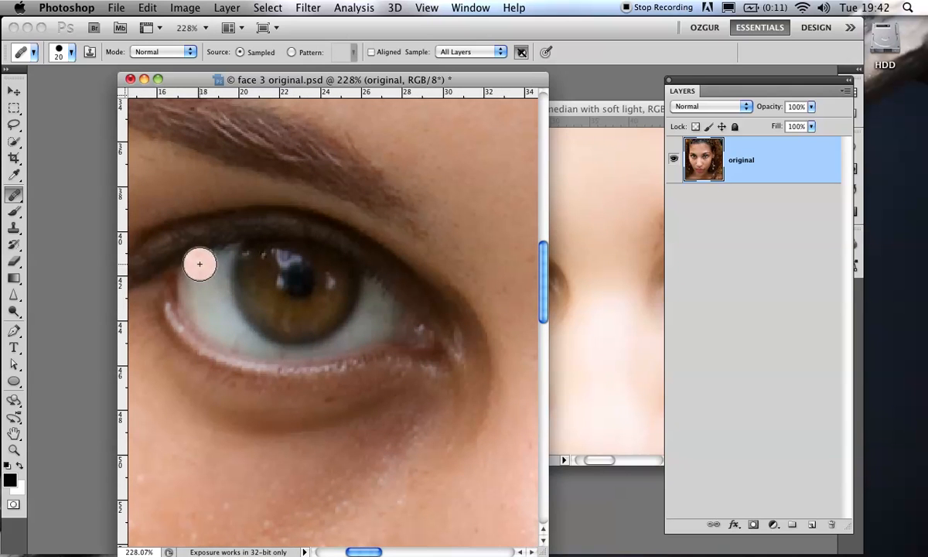
{"action": "left_click_drag", "start_coordinate": [228, 114], "coordinate": [200, 347]}
{"action": "mouse_move", "coordinate": [120, 257]}
{"action": "left_mouse_down"}
{"action": "mouse_move", "coordinate": [179, 280]}
{"action": "mouse_move", "coordinate": [217, 288]}
{"action": "mouse_move", "coordinate": [217, 279]}
{"action": "mouse_move", "coordinate": [227, 309]}
{"action": "left_mouse_up"}
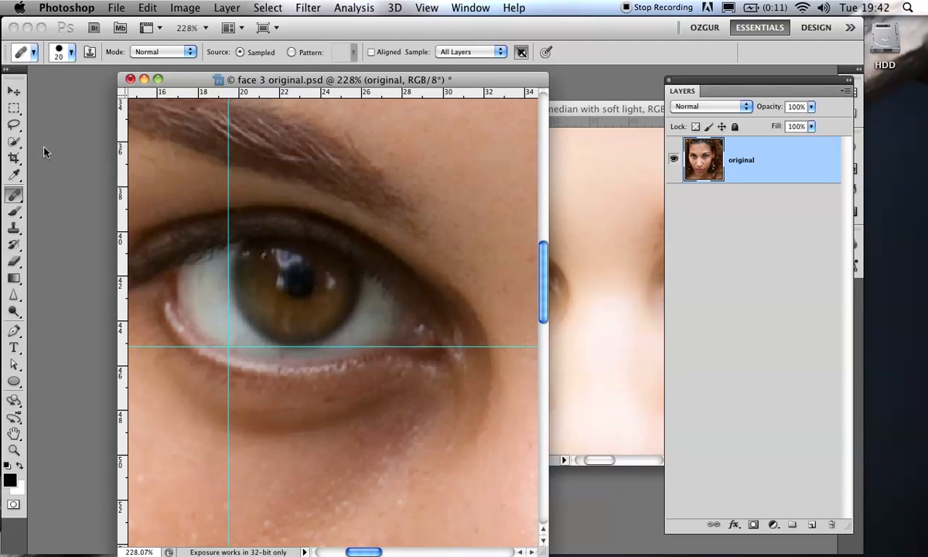
Draw a circular marquee selection around the left iris aligned to the guides, and clear the guides
{"action": "left_click_drag", "start_coordinate": [14, 108], "coordinate": [44, 123]}
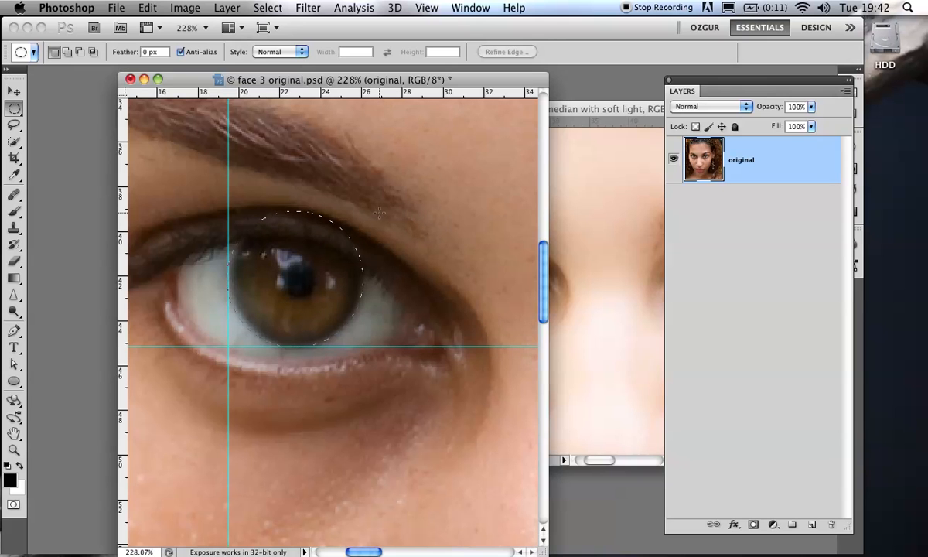
{"action": "left_click_drag", "start_coordinate": [378, 211], "coordinate": [361, 213]}
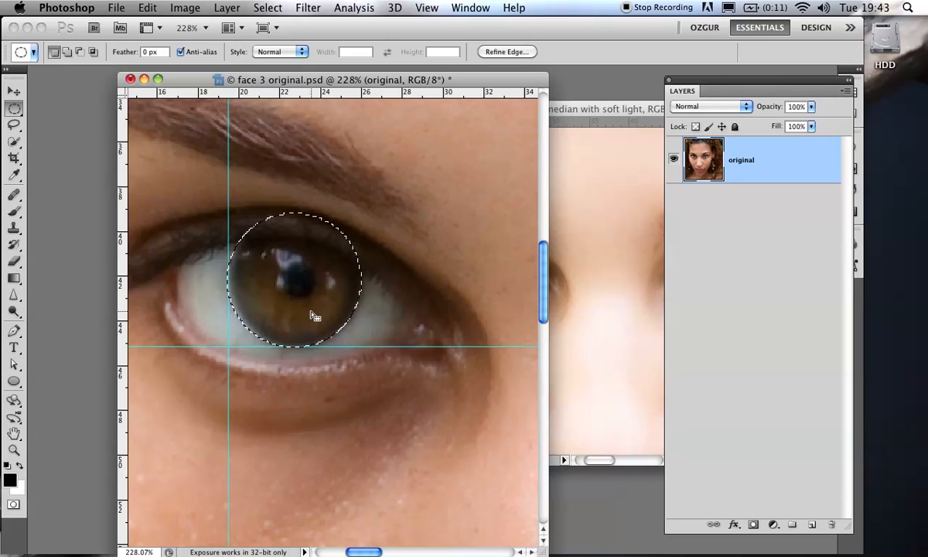
{"action": "left_click_drag", "start_coordinate": [314, 346], "coordinate": [310, 268]}
{"action": "left_click_drag", "start_coordinate": [349, 328], "coordinate": [334, 323]}
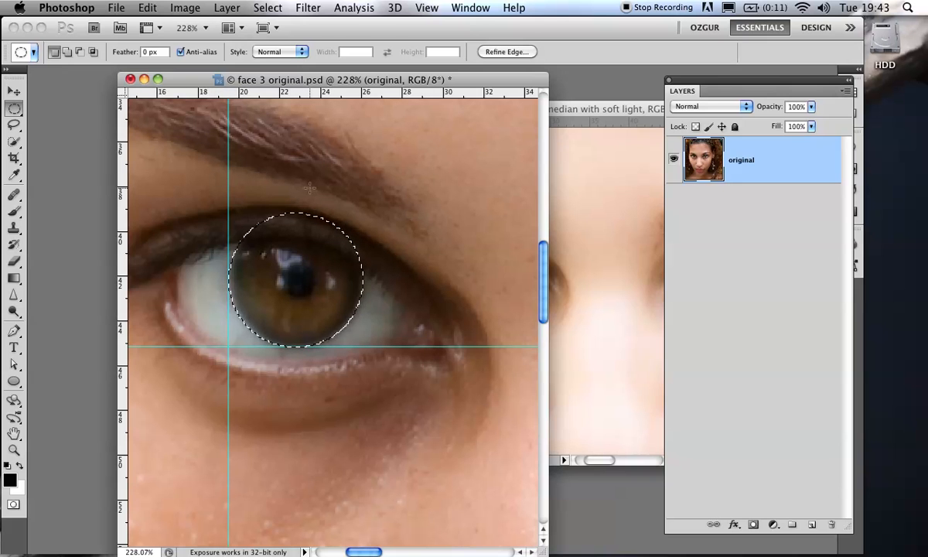
{"action": "left_click", "coordinate": [424, 10]}
{"action": "left_click", "coordinate": [461, 354]}
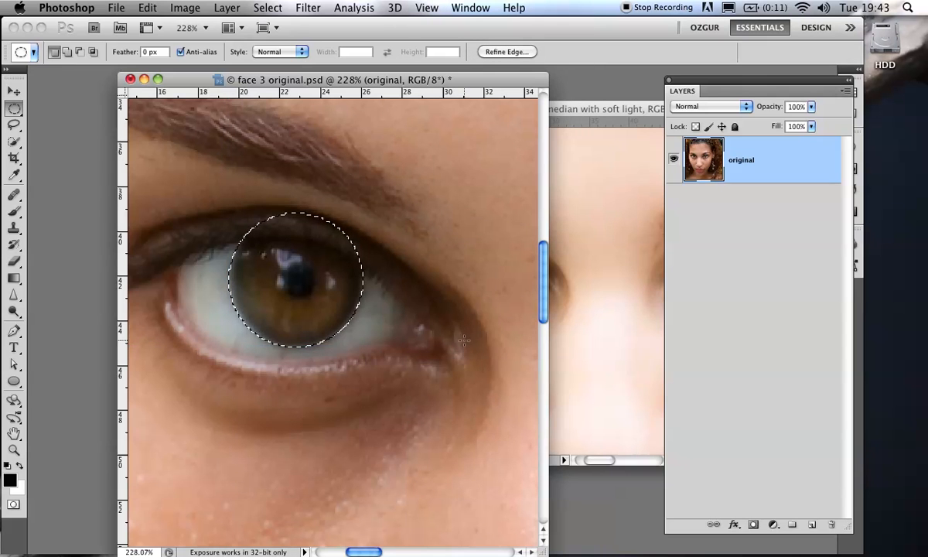
Save the circular iris selection as a new alpha channel, replacing the existing Alpha 1
{"action": "left_click_drag", "start_coordinate": [765, 88], "coordinate": [671, 89]}
{"action": "left_click", "coordinate": [850, 244]}
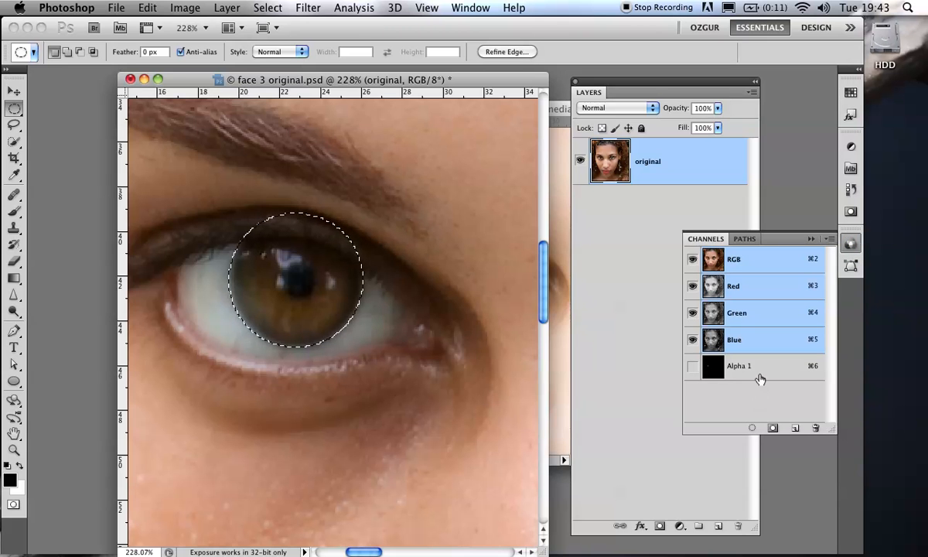
{"action": "left_click_drag", "start_coordinate": [760, 374], "coordinate": [814, 428]}
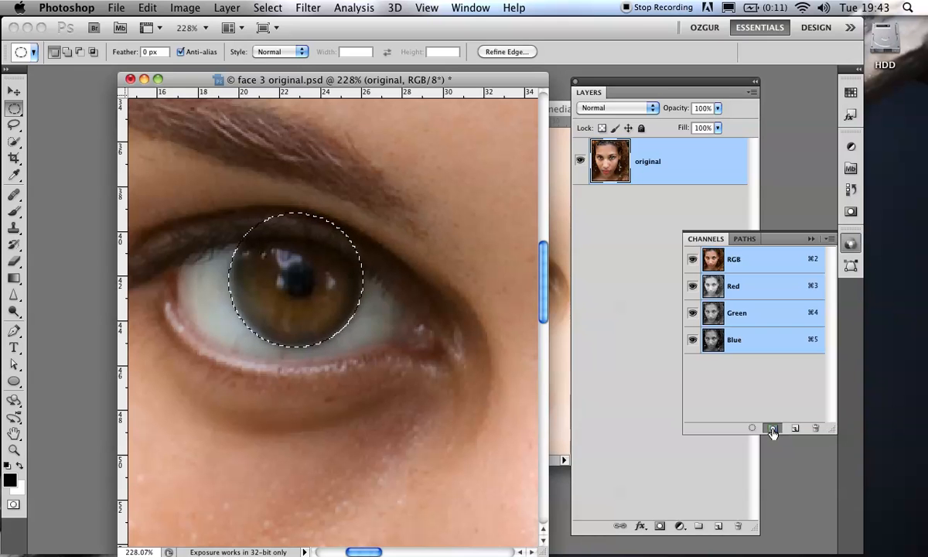
{"action": "left_click", "coordinate": [772, 428]}
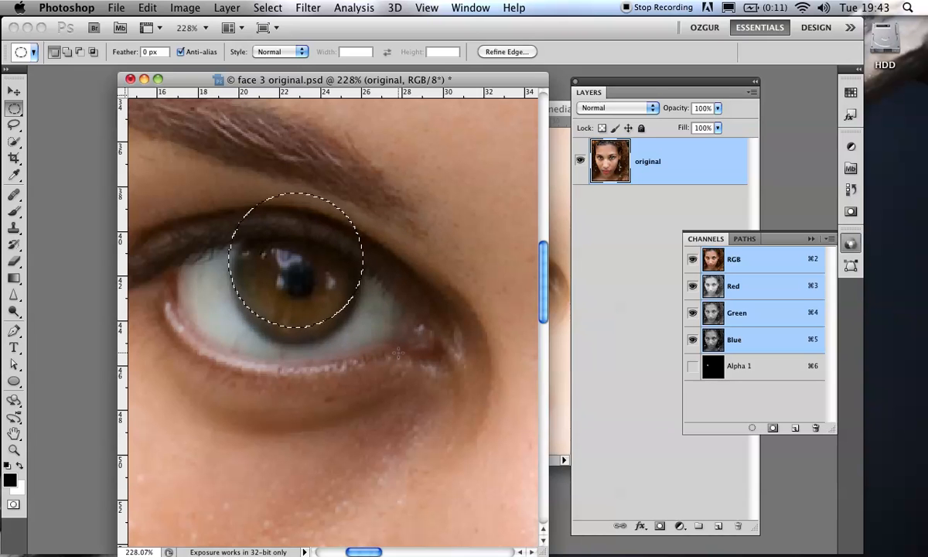
Fill the circle, shifted upward, with black in Alpha 1 and load the remaining white crescent as a selection over the RGB image
{"action": "left_click", "coordinate": [736, 368]}
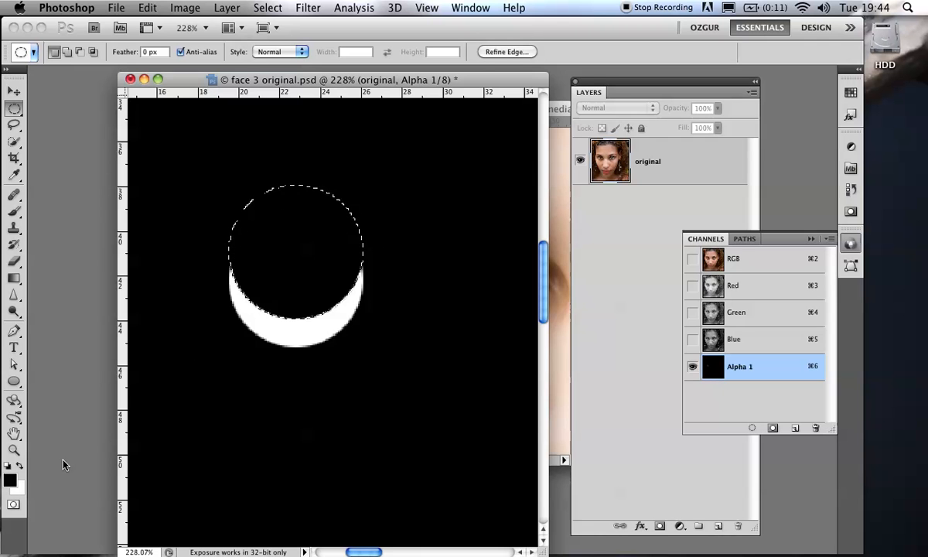
{"action": "key", "text": "super+d"}
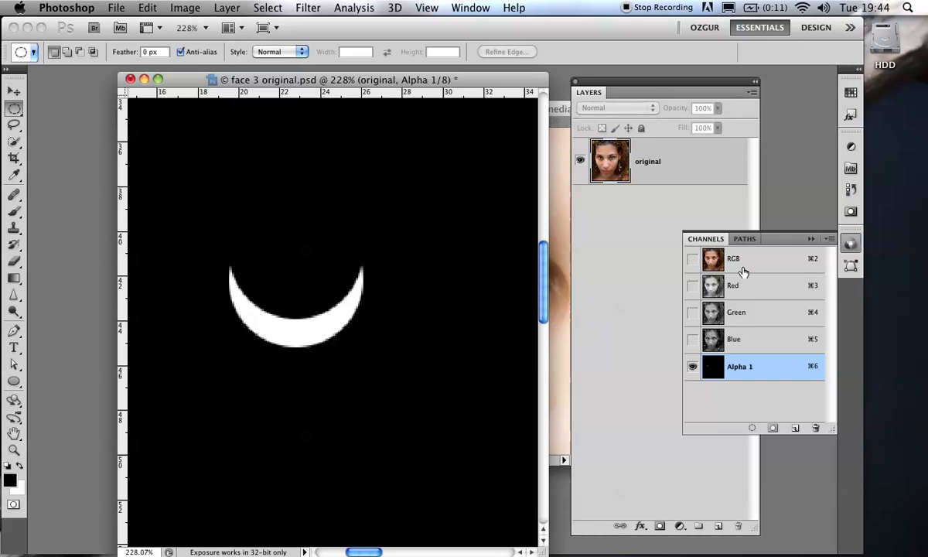
{"action": "left_click", "coordinate": [699, 249]}
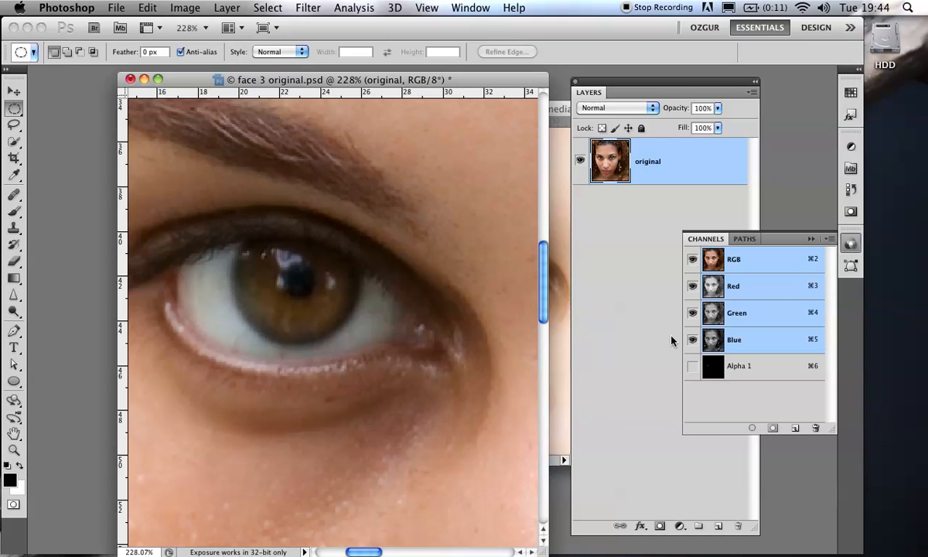
{"action": "left_click", "coordinate": [719, 374], "text": "super"}
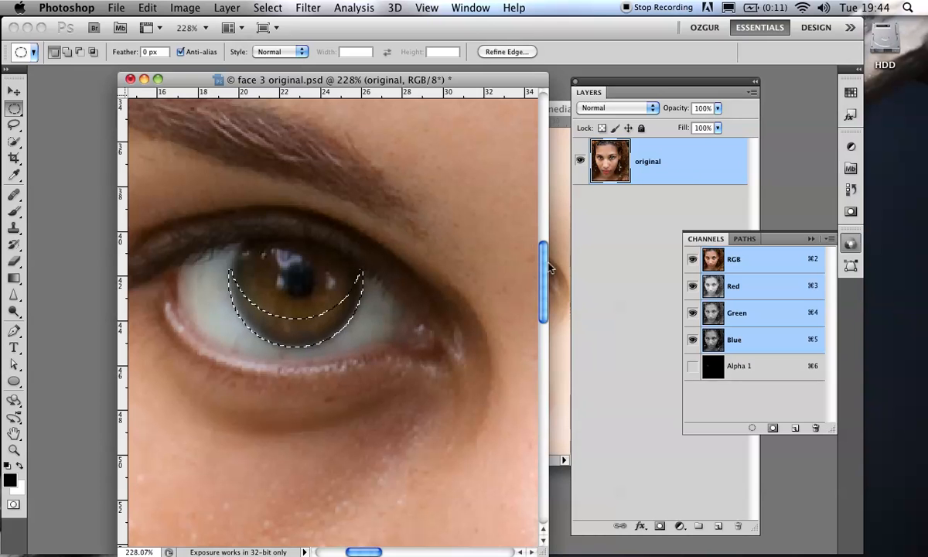
Feather the crescent selection by 3.1 px with Refine Edge and output it as a selection
{"action": "left_click", "coordinate": [504, 52]}
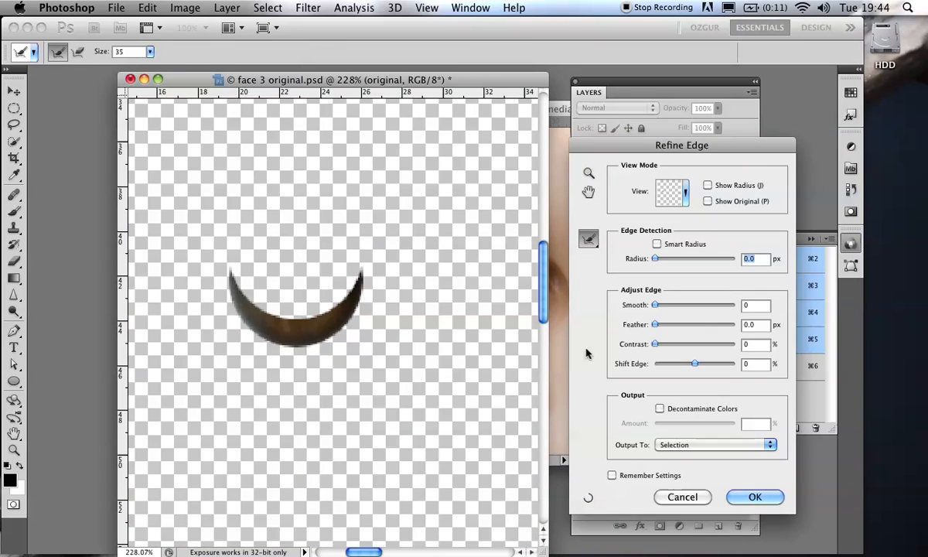
{"action": "left_click_drag", "start_coordinate": [657, 325], "coordinate": [667, 326]}
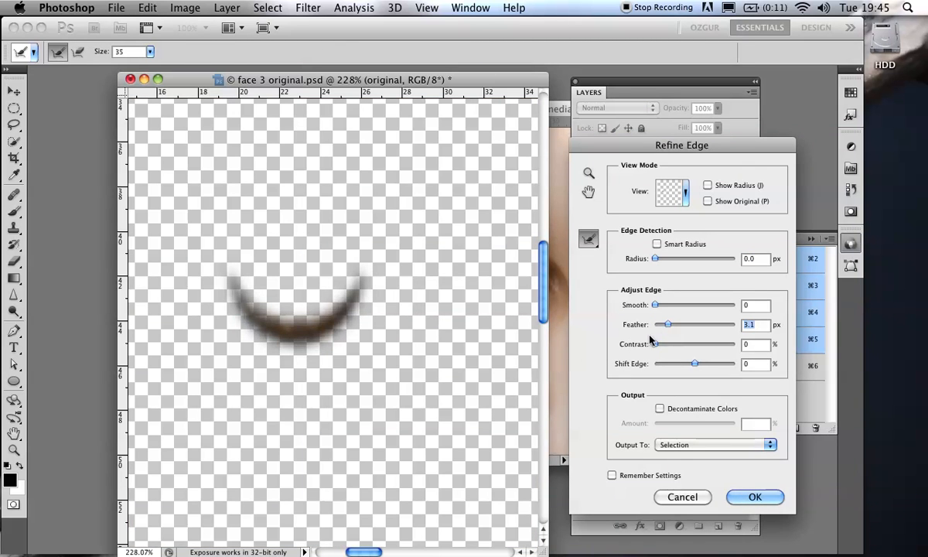
{"action": "left_click", "coordinate": [755, 497]}
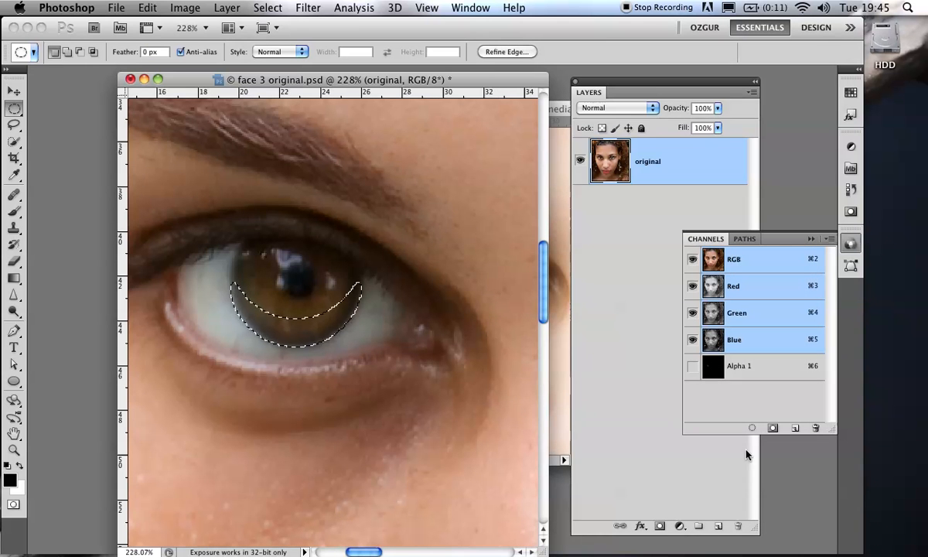
Fill the crescent with white on a new layer and set that layer's opacity to 70%
{"action": "left_click", "coordinate": [718, 527]}
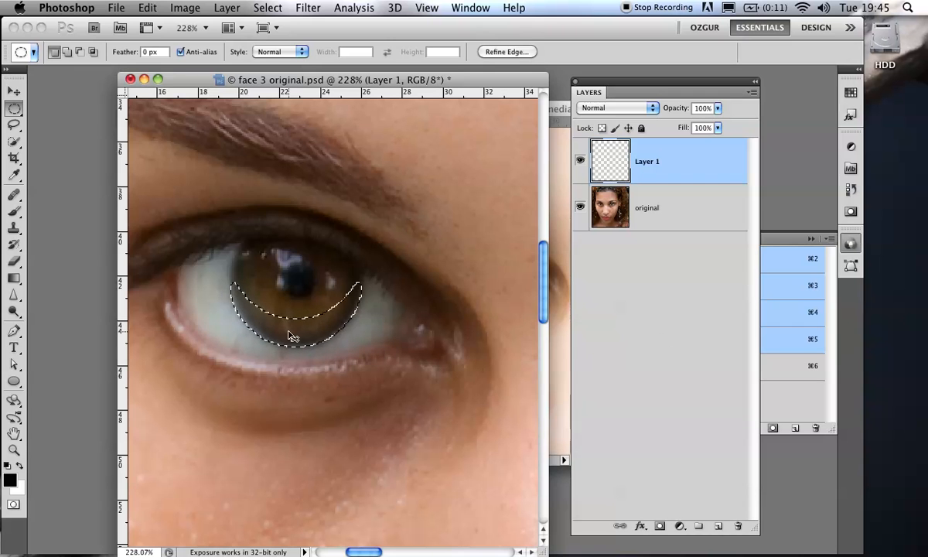
{"action": "key", "text": "super+BackSpace"}
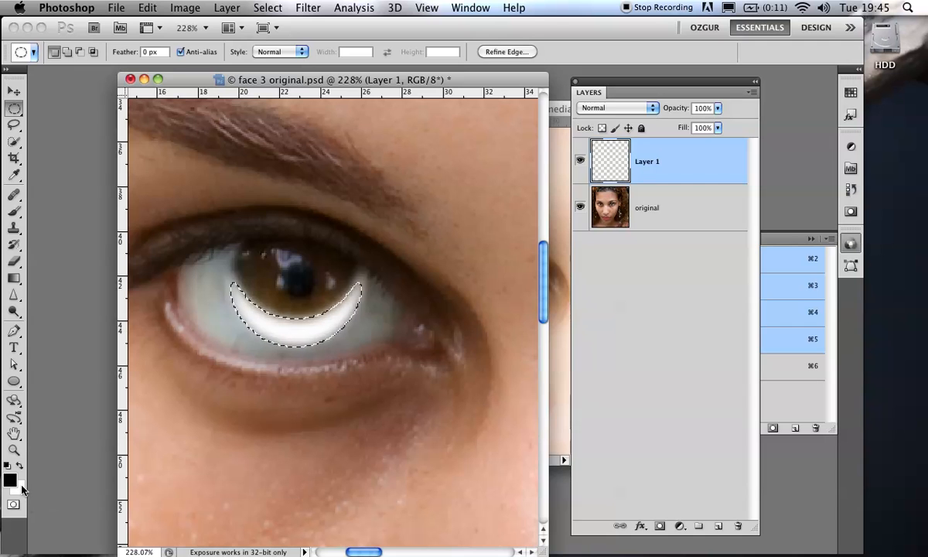
{"action": "key", "text": "super+d"}
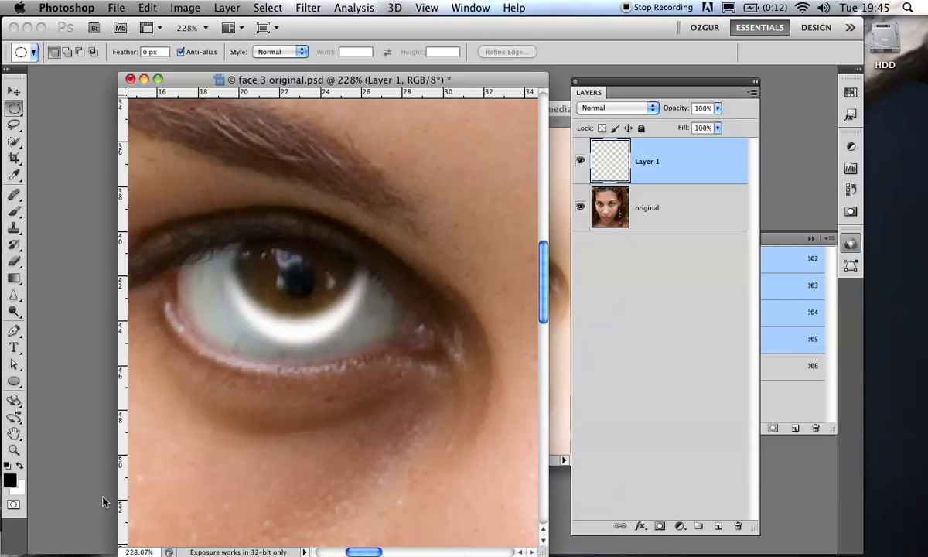
{"action": "left_click_drag", "start_coordinate": [676, 110], "coordinate": [653, 109]}
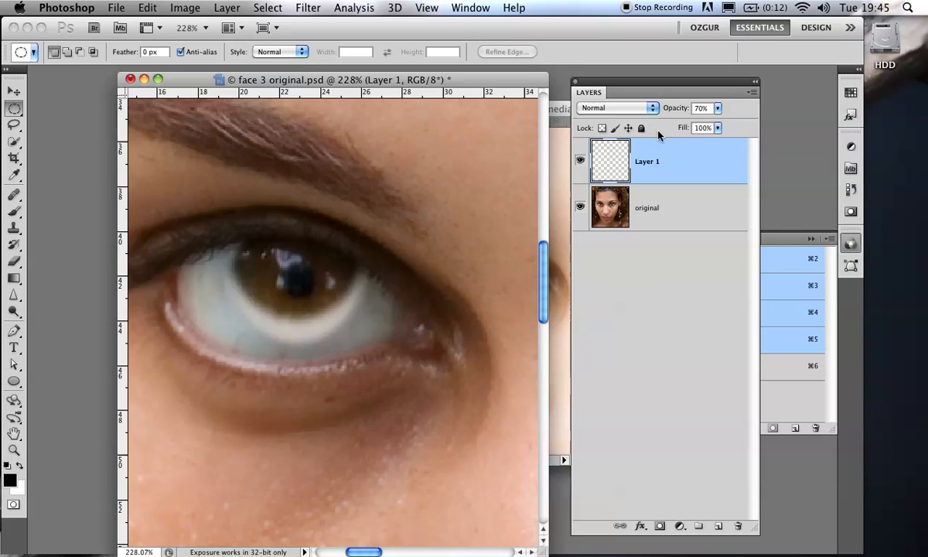
Scale the white crescent to about 85% so it sits inside the iris, and set its layer's opacity to 33%
{"action": "key", "text": "super+t"}
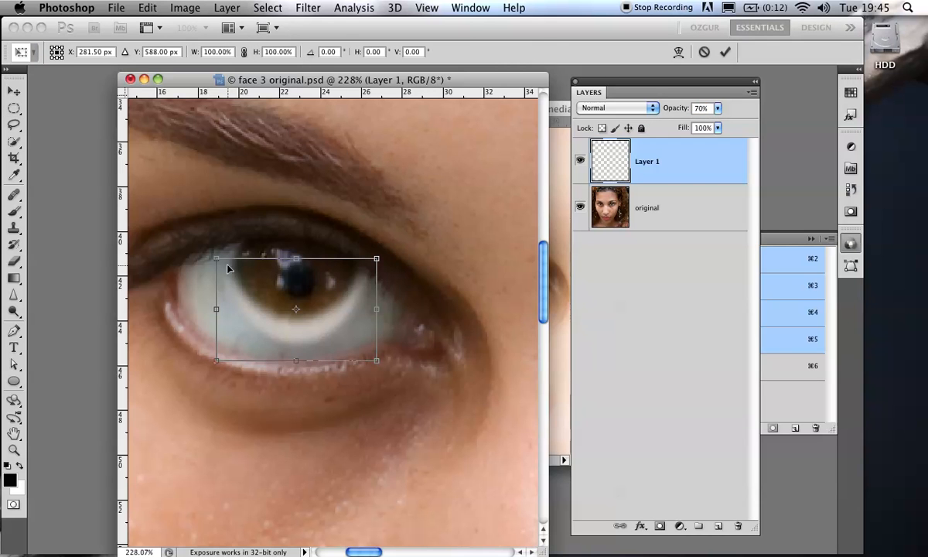
{"action": "left_click_drag", "start_coordinate": [217, 259], "coordinate": [274, 285]}
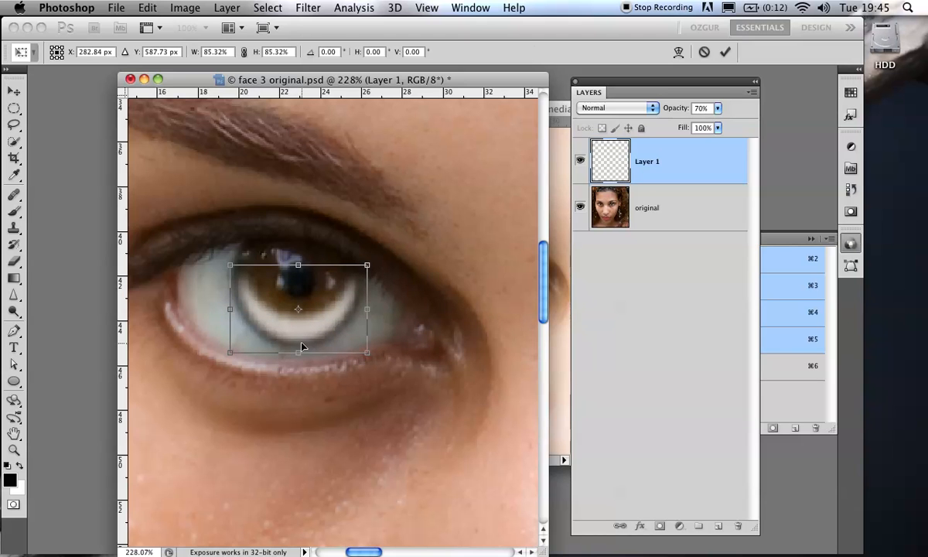
{"action": "key", "text": "Return"}
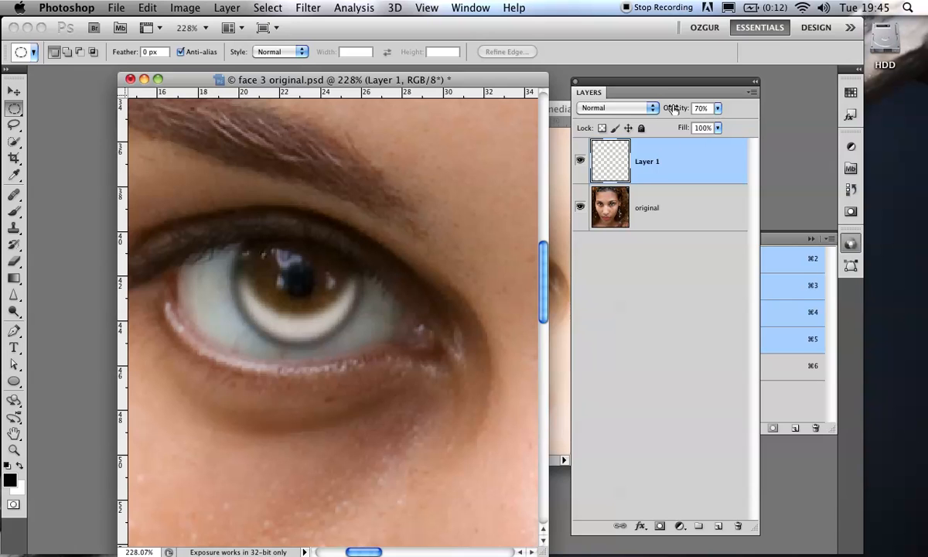
{"action": "left_click_drag", "start_coordinate": [675, 109], "coordinate": [649, 109]}
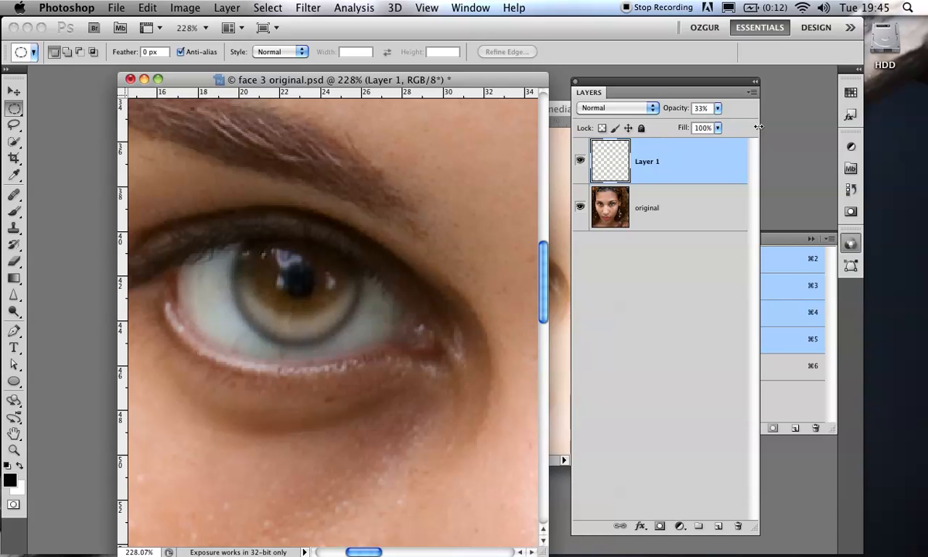
{"action": "key", "text": "super+0"}
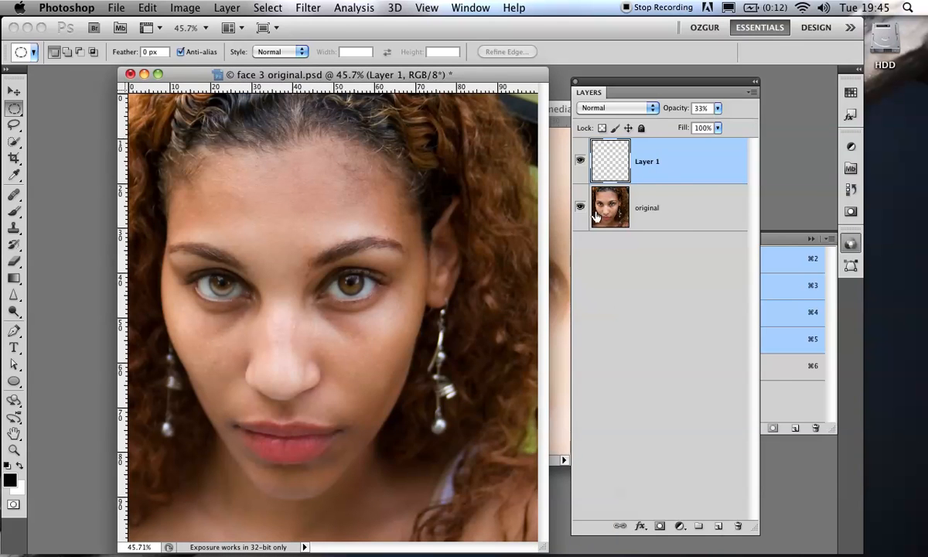
Arrange the face 3.psd and face 3 original.psd windows next to each other to compare the highlighted left eyes
{"action": "left_click", "coordinate": [558, 205]}
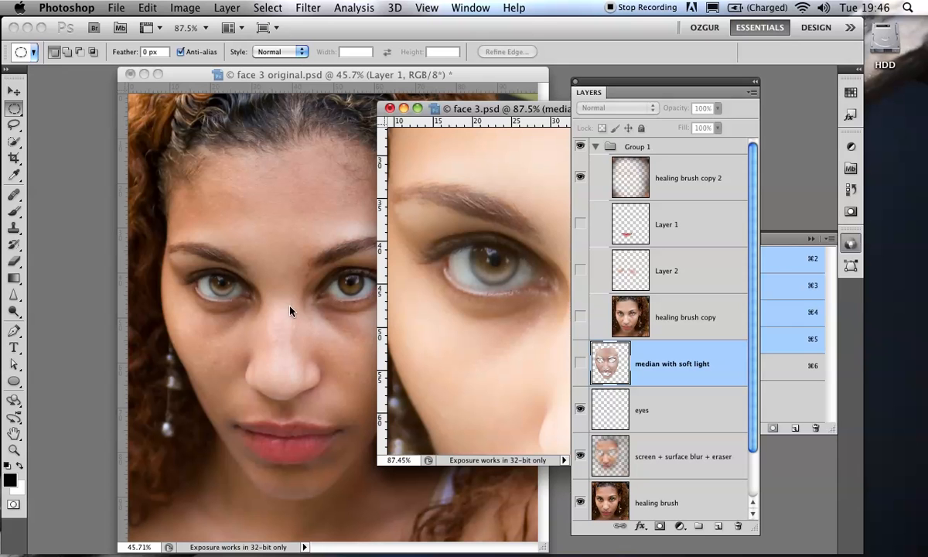
{"action": "left_click_drag", "start_coordinate": [454, 113], "coordinate": [522, 113]}
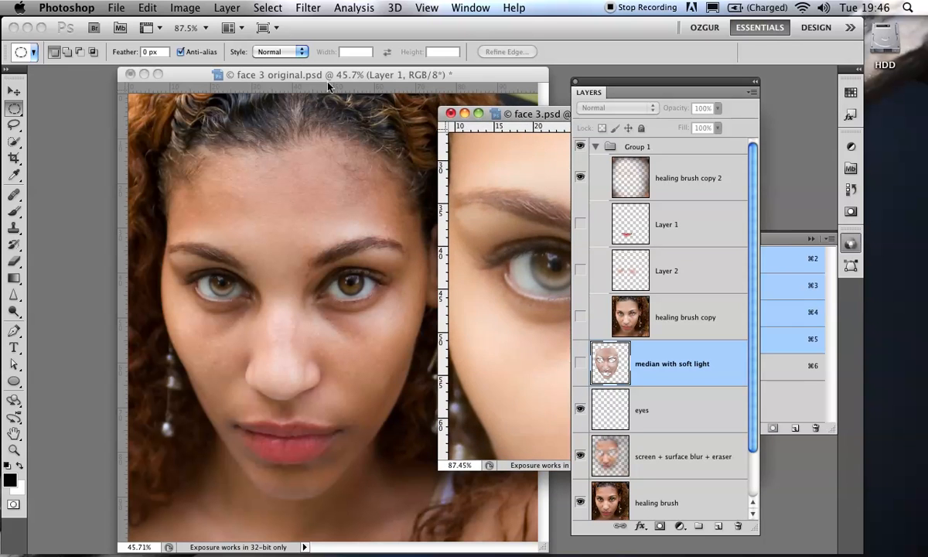
{"action": "left_click", "coordinate": [308, 75]}
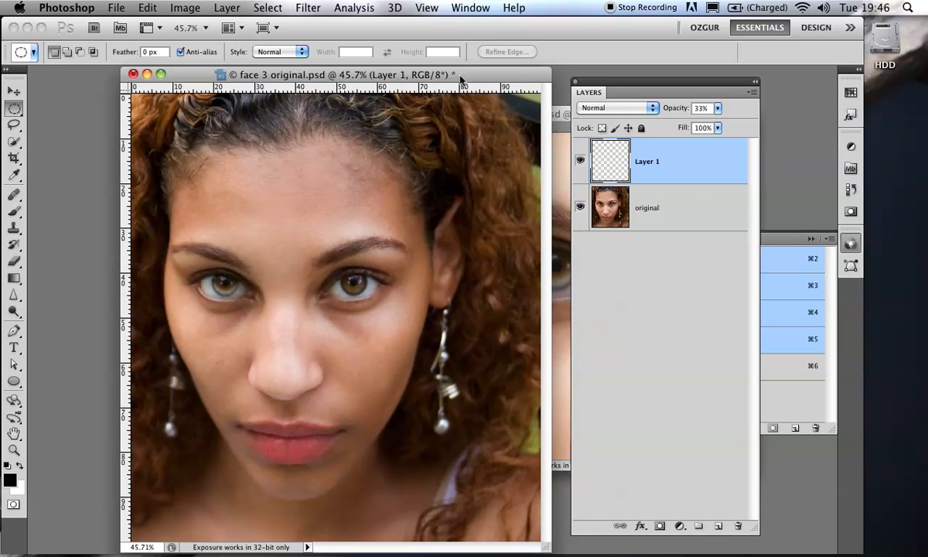
{"action": "left_click_drag", "start_coordinate": [454, 80], "coordinate": [385, 88]}
{"action": "left_click", "coordinate": [495, 114]}
{"action": "left_click_drag", "start_coordinate": [507, 117], "coordinate": [334, 97]}
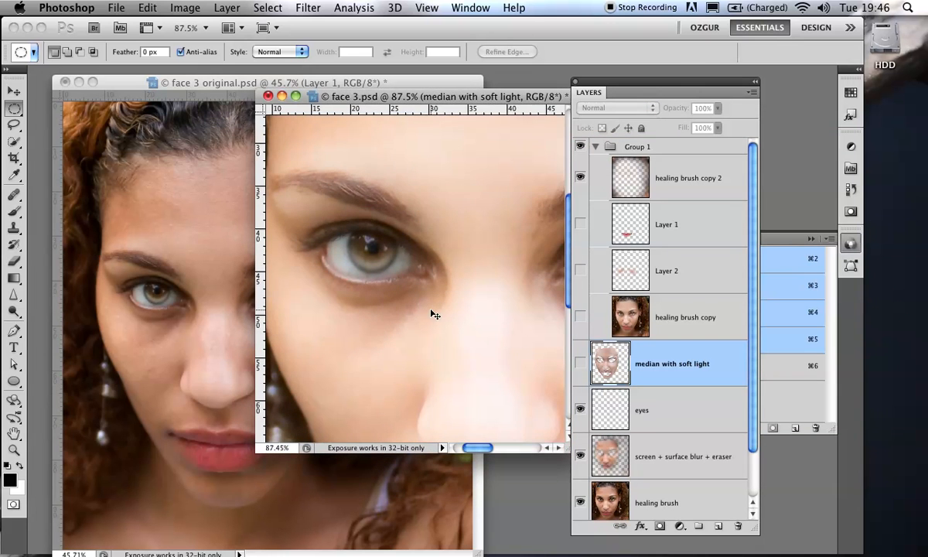
Fit face 3.psd to the full image and arrange it beside face 3 original.psd so both faces can be compared
{"action": "key", "text": "super+0"}
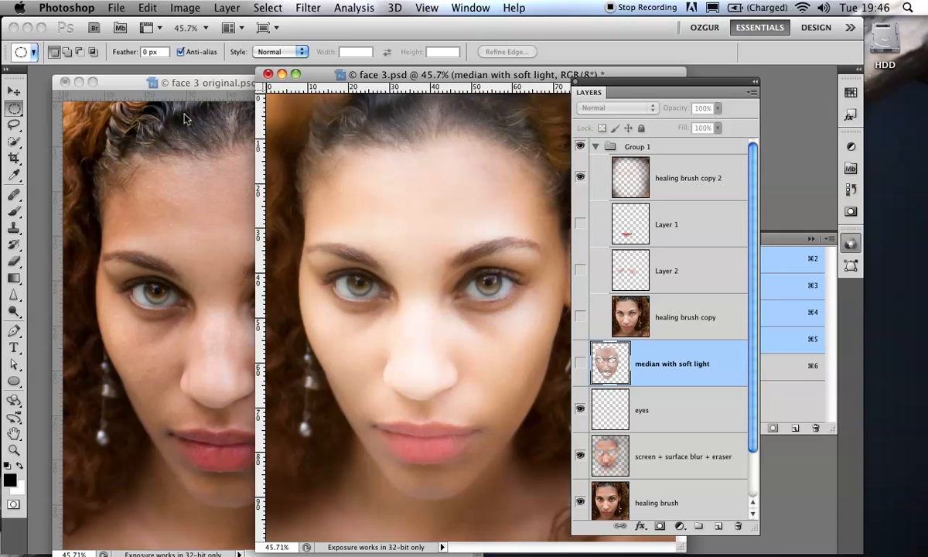
{"action": "left_click_drag", "start_coordinate": [208, 83], "coordinate": [184, 75]}
{"action": "left_click", "coordinate": [454, 77]}
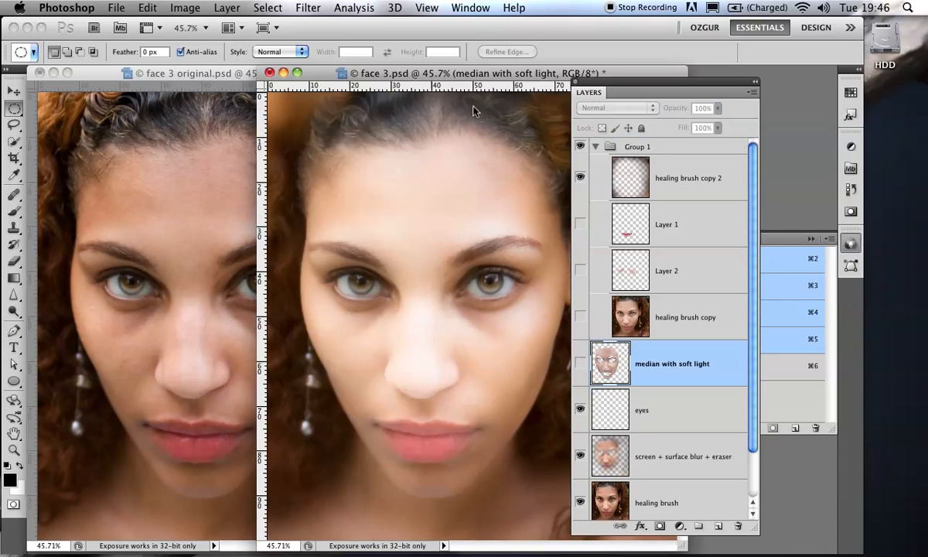
{"action": "left_click_drag", "start_coordinate": [350, 73], "coordinate": [376, 78]}
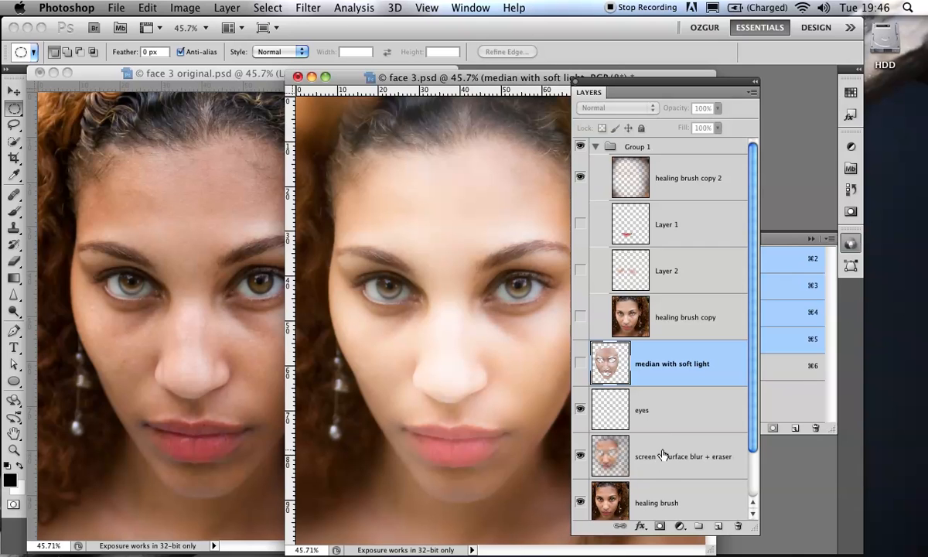
Hide every layer and the group in face 3.psd except "screen + surface blur + eraser" to examine that layer alone
{"action": "left_click", "coordinate": [579, 410]}
{"action": "left_click", "coordinate": [580, 409]}
{"action": "left_click", "coordinate": [580, 503]}
{"action": "left_click", "coordinate": [580, 409]}
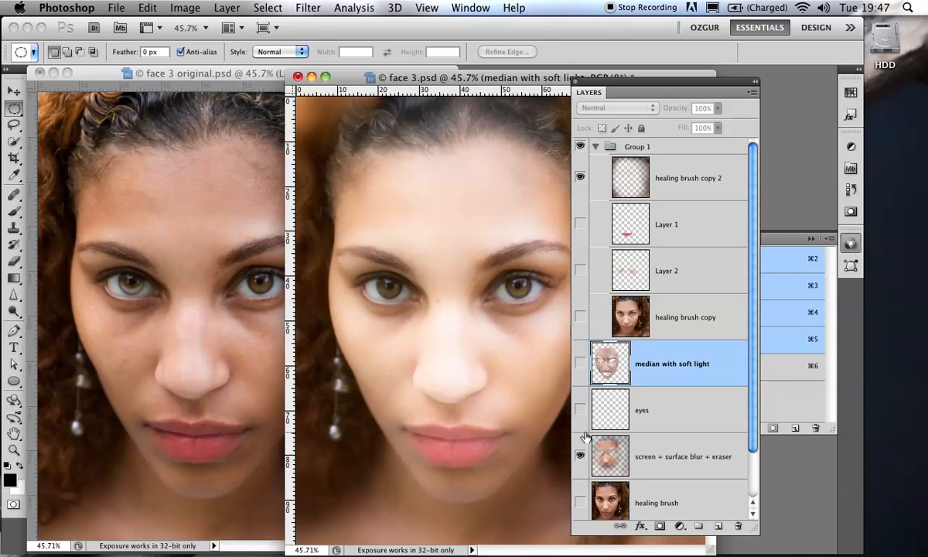
{"action": "left_click", "coordinate": [580, 177]}
{"action": "left_click", "coordinate": [580, 146]}
{"action": "scroll", "coordinate": [706, 423], "scroll_direction": "down", "scroll_amount": 3}
{"action": "left_click", "coordinate": [580, 497]}
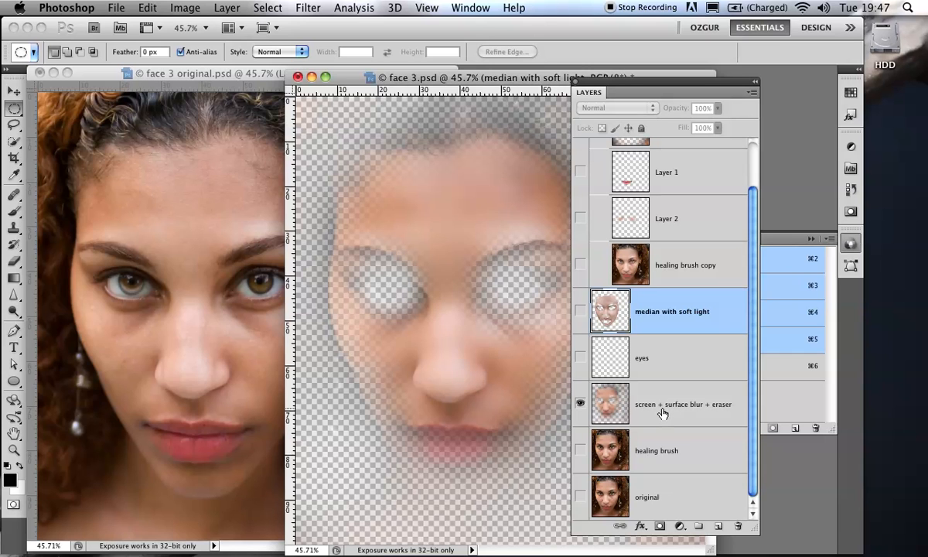
Duplicate the original layer in face 3 original.psd and set the copy's blend mode to Screen
{"action": "left_click", "coordinate": [219, 77]}
{"action": "left_click", "coordinate": [674, 214]}
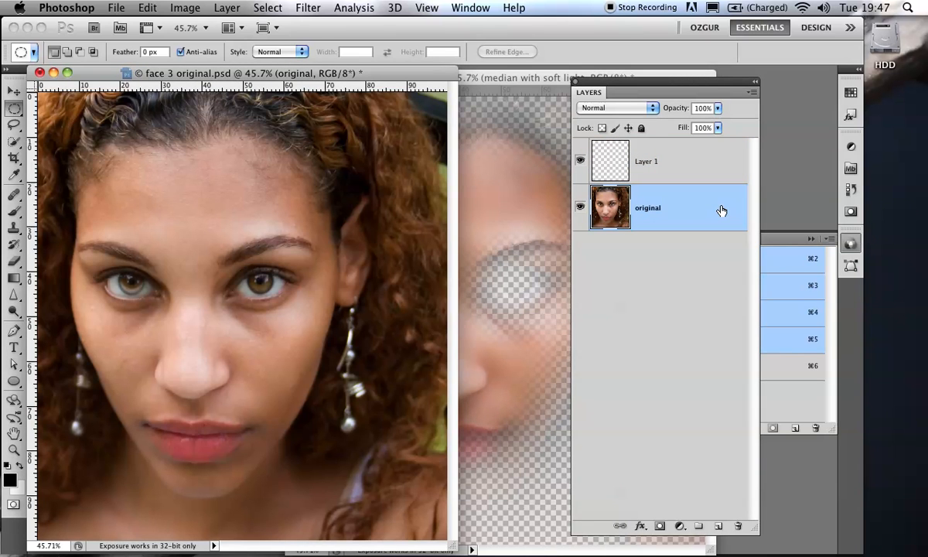
{"action": "key", "text": "super+j"}
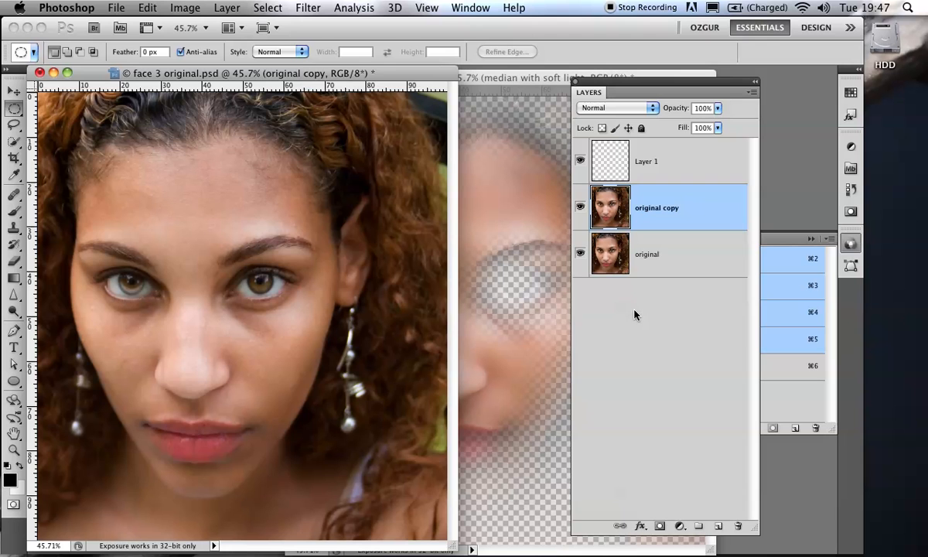
{"action": "left_click", "coordinate": [653, 110]}
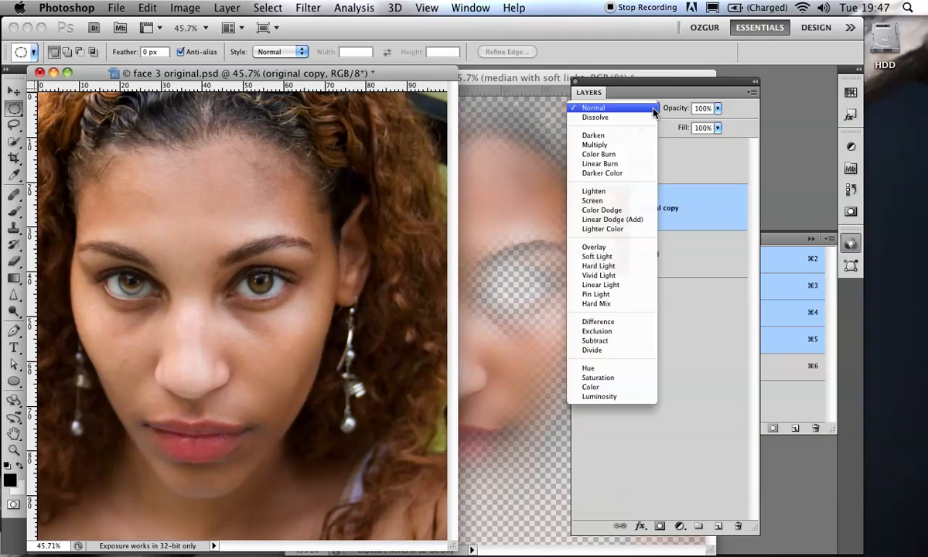
{"action": "left_click", "coordinate": [624, 201]}
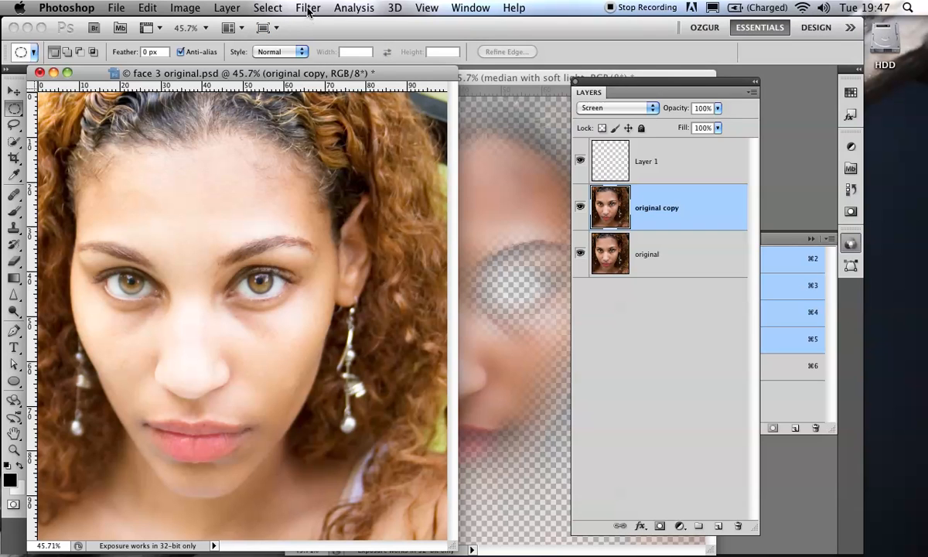
{"action": "left_click", "coordinate": [650, 109]}
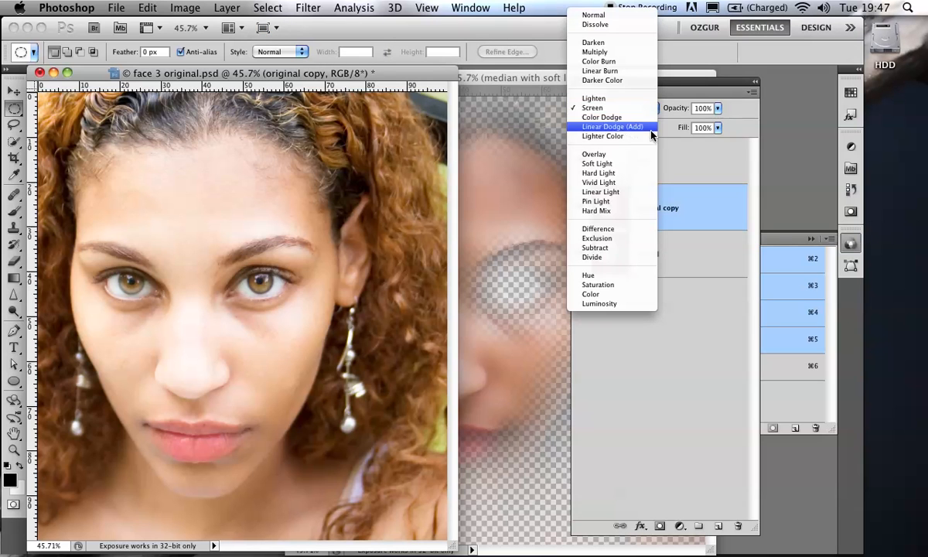
{"action": "left_click", "coordinate": [608, 108]}
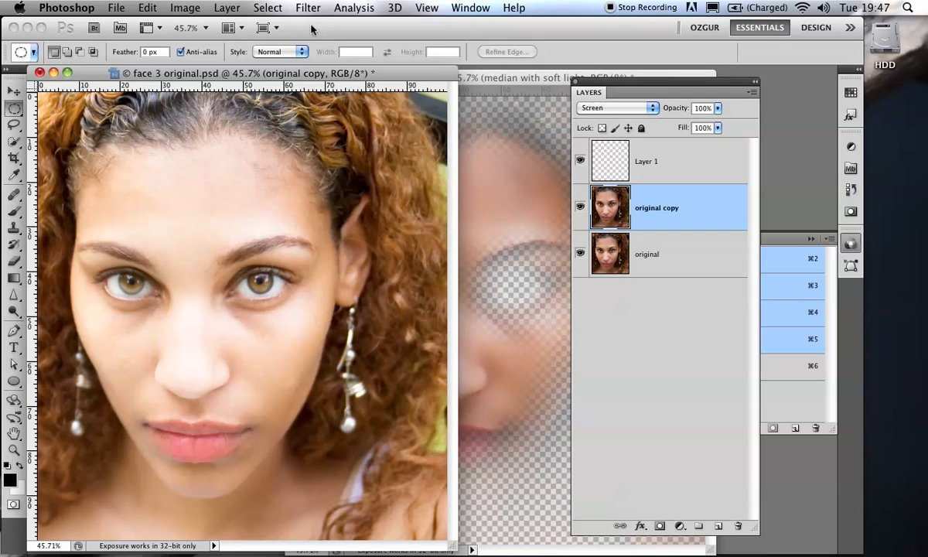
Apply Surface Blur to the original copy layer with a radius of 4 pixels and a threshold of 70 levels
{"action": "left_click", "coordinate": [301, 10]}
{"action": "mouse_move", "coordinate": [354, 164]}
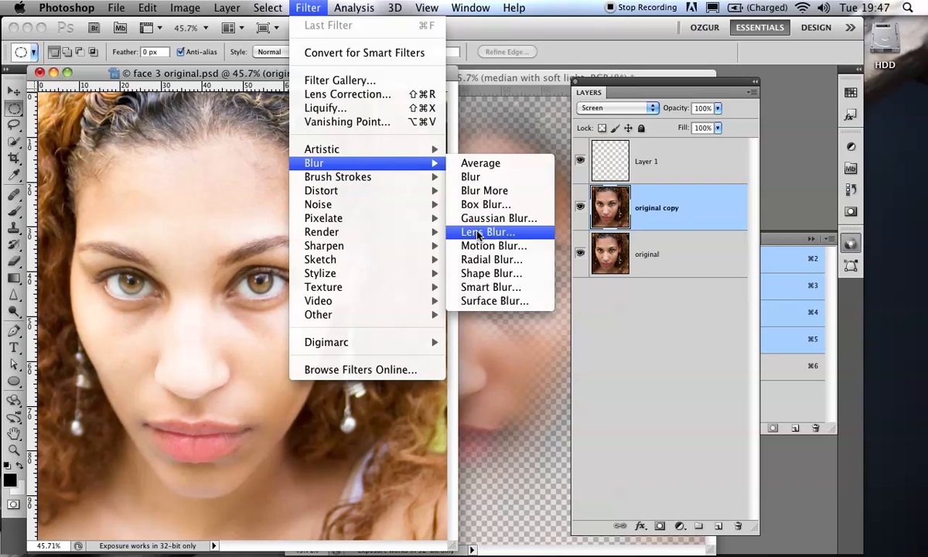
{"action": "left_click", "coordinate": [485, 308]}
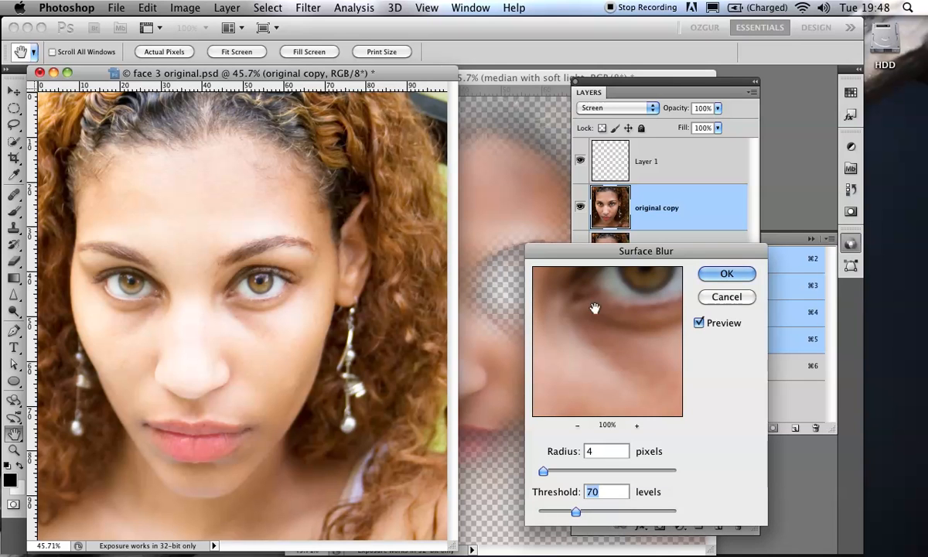
{"action": "left_click_drag", "start_coordinate": [617, 306], "coordinate": [613, 341]}
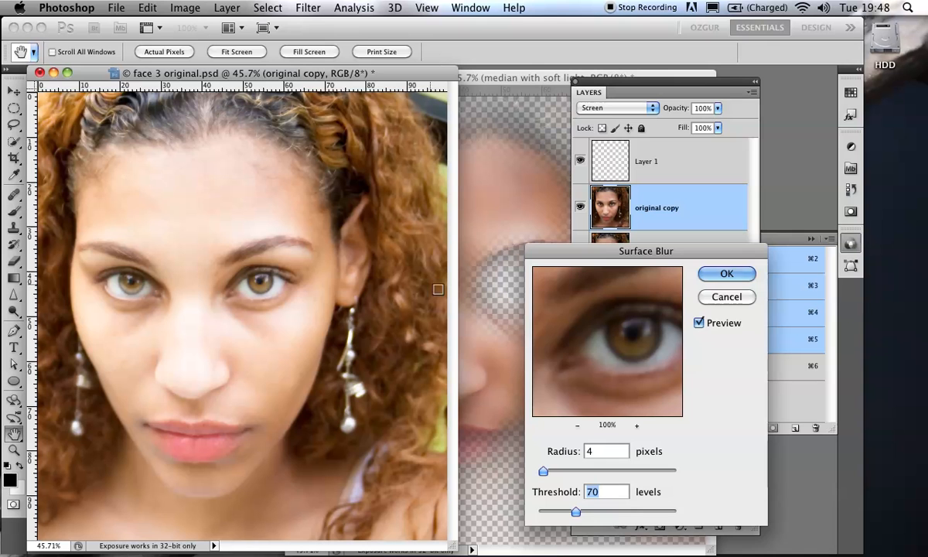
{"action": "left_click_drag", "start_coordinate": [642, 248], "coordinate": [593, 222]}
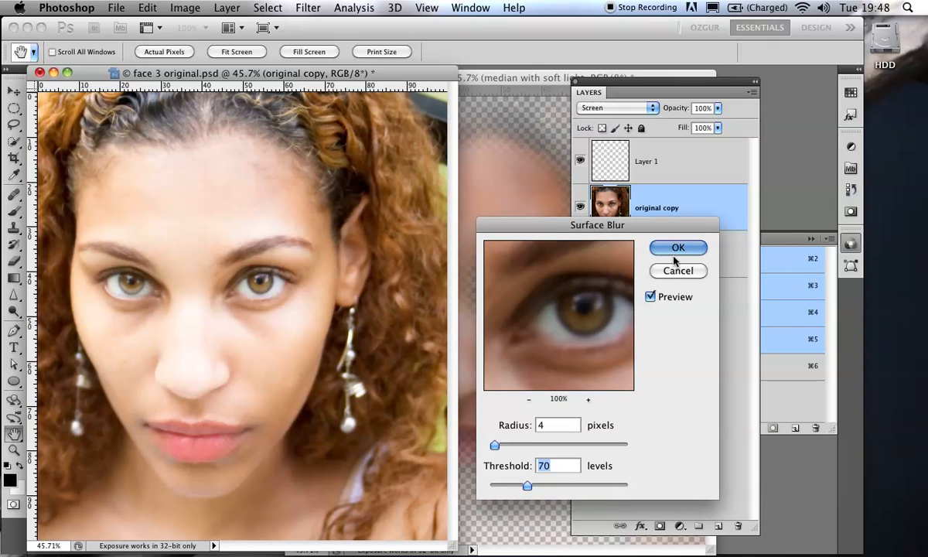
{"action": "left_click", "coordinate": [674, 249]}
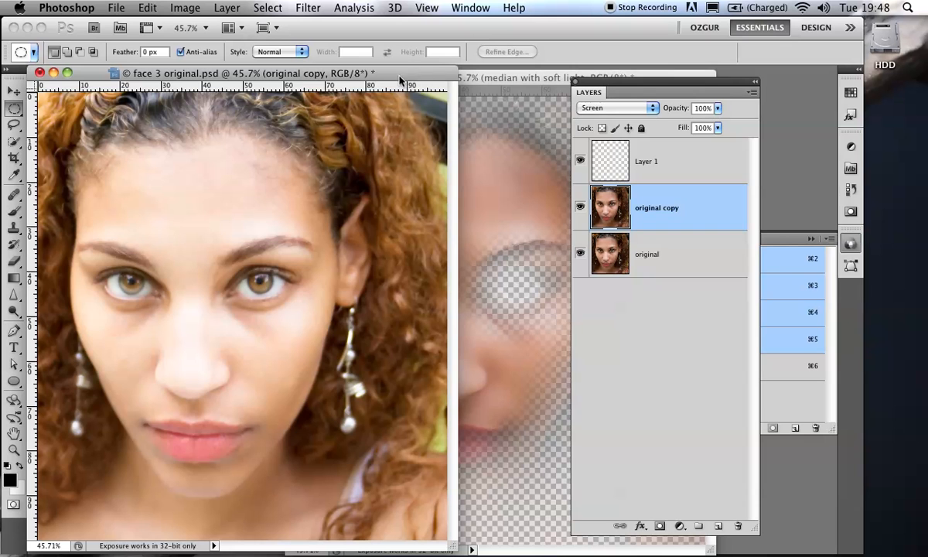
Start another Surface Blur on the original copy layer, preview the skin, and set the threshold to 25 levels
{"action": "left_click", "coordinate": [306, 9]}
{"action": "mouse_move", "coordinate": [387, 165]}
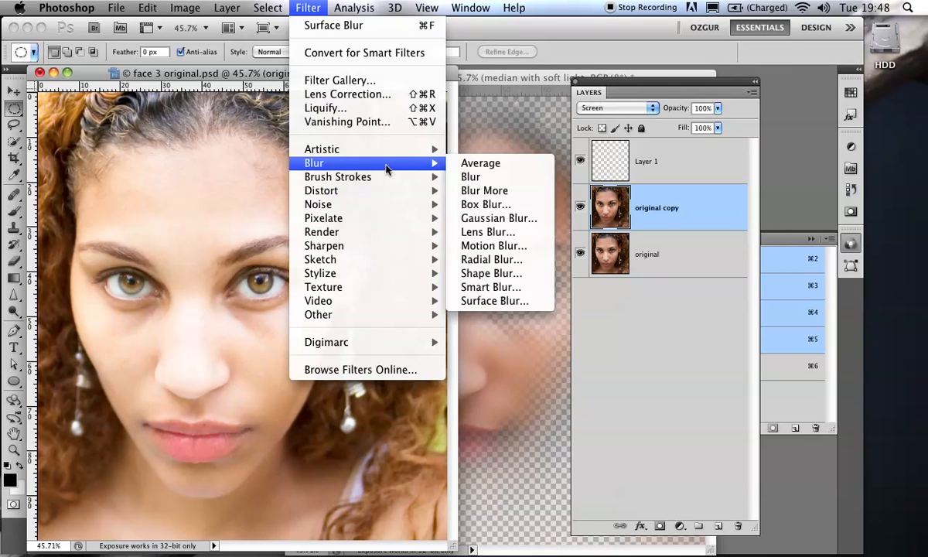
{"action": "left_click", "coordinate": [460, 286]}
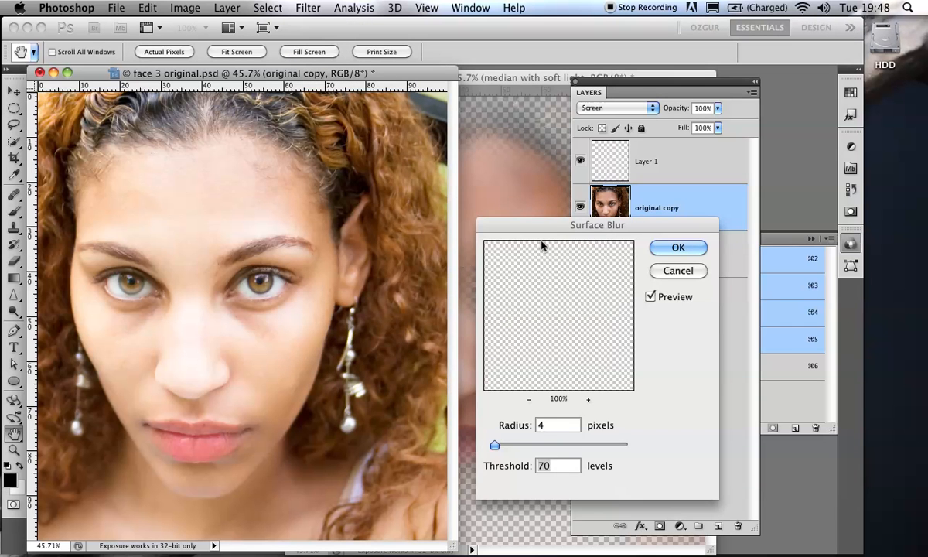
{"action": "left_click_drag", "start_coordinate": [544, 224], "coordinate": [444, 135]}
{"action": "left_click_drag", "start_coordinate": [437, 220], "coordinate": [455, 286]}
{"action": "left_click_drag", "start_coordinate": [427, 200], "coordinate": [437, 246]}
{"action": "left_click_drag", "start_coordinate": [417, 208], "coordinate": [452, 263]}
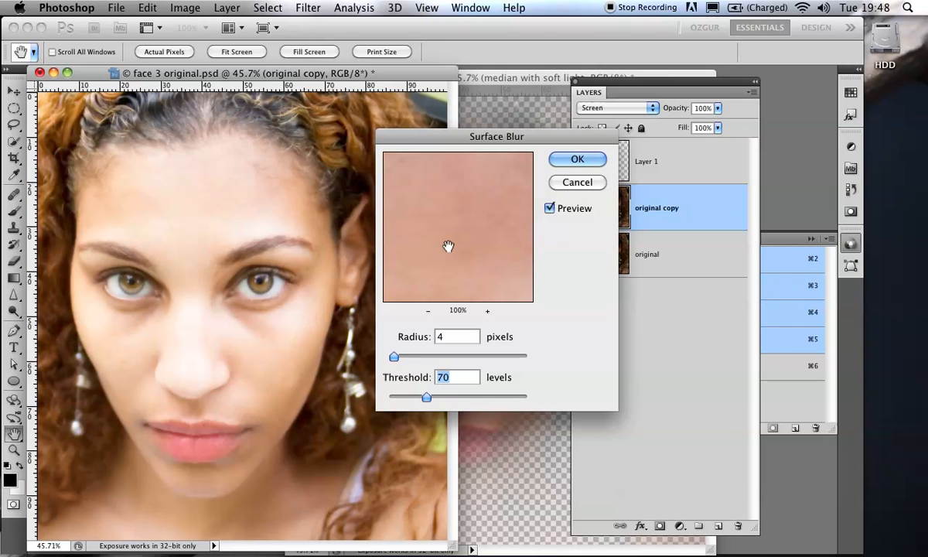
{"action": "left_click_drag", "start_coordinate": [420, 396], "coordinate": [411, 396]}
{"action": "type", "text": "25"}
Set the Surface Blur radius to 43 pixels, check the hairline in the preview, and apply the blur
{"action": "left_click", "coordinate": [420, 357]}
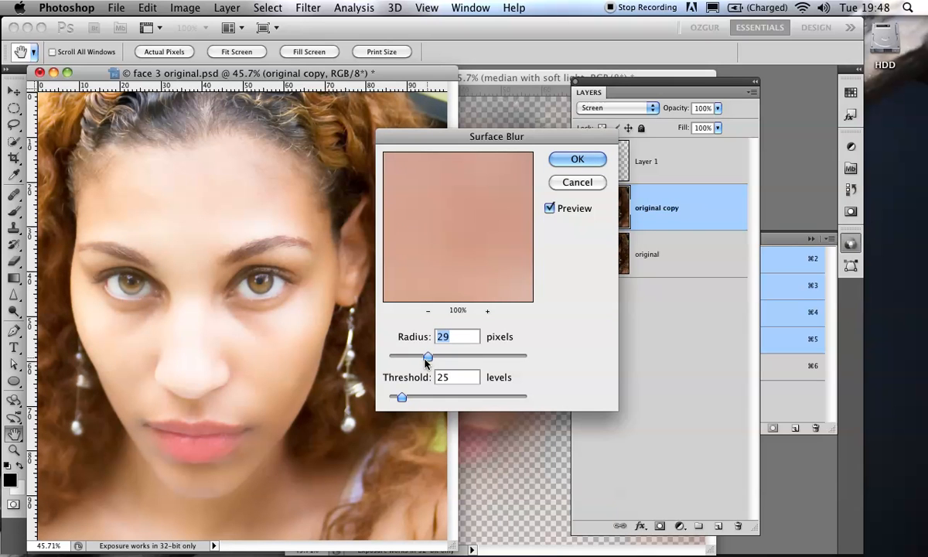
{"action": "left_click_drag", "start_coordinate": [427, 358], "coordinate": [433, 361]}
{"action": "left_click_drag", "start_coordinate": [438, 358], "coordinate": [445, 360]}
{"action": "left_click_drag", "start_coordinate": [466, 201], "coordinate": [480, 296]}
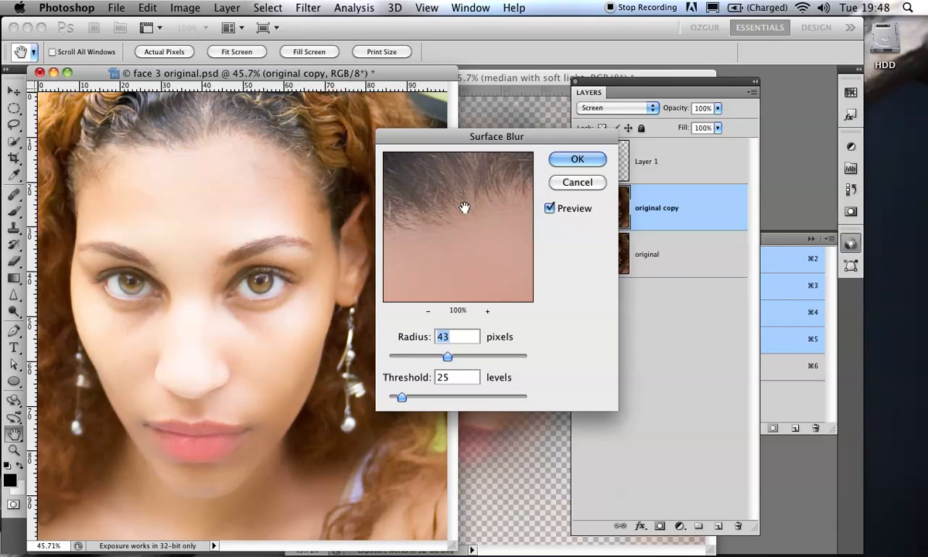
{"action": "mouse_move", "coordinate": [464, 246]}
{"action": "left_mouse_down"}
{"action": "mouse_move", "coordinate": [472, 263]}
{"action": "mouse_move", "coordinate": [425, 255]}
{"action": "mouse_move", "coordinate": [467, 259]}
{"action": "left_mouse_up"}
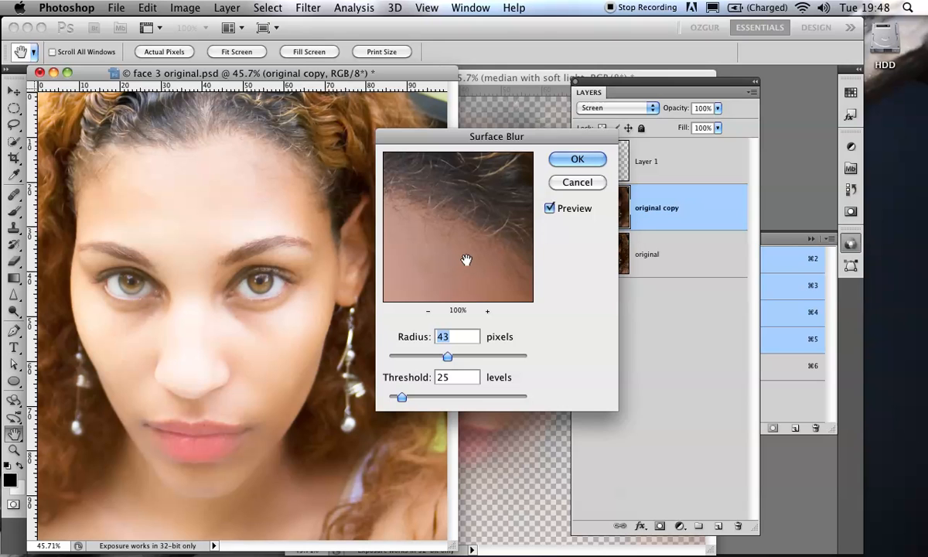
{"action": "left_click_drag", "start_coordinate": [458, 259], "coordinate": [460, 205]}
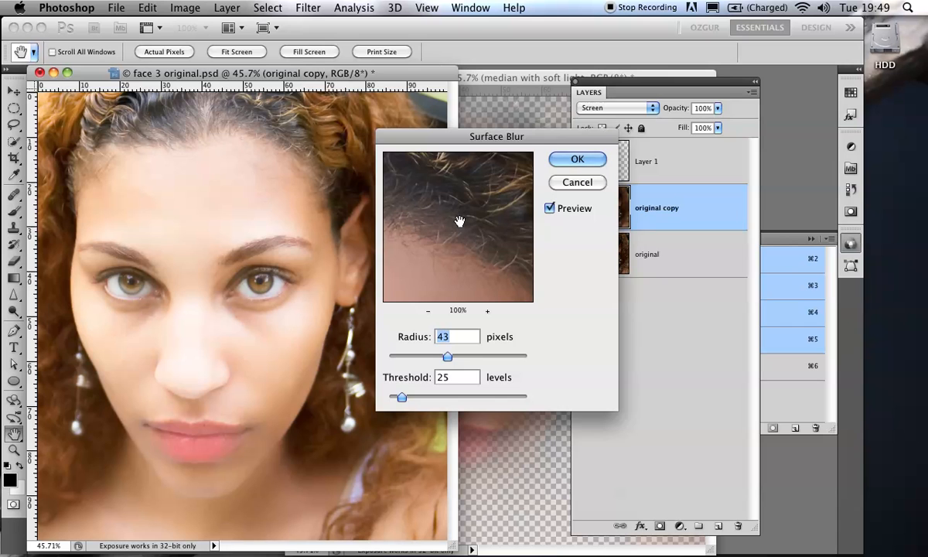
{"action": "left_click", "coordinate": [559, 163]}
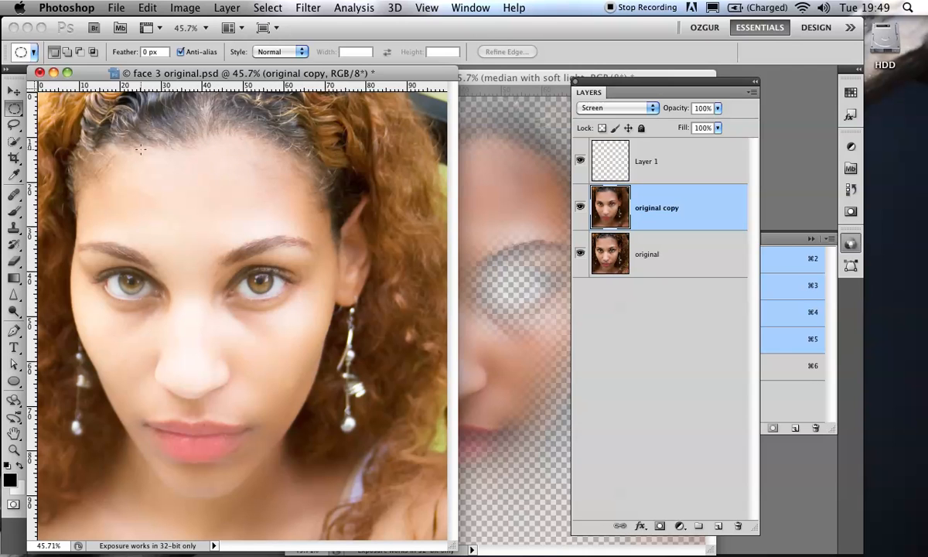
Set up the Eraser with a 150 px brush and 55% opacity
{"action": "left_click_drag", "start_coordinate": [194, 77], "coordinate": [250, 72]}
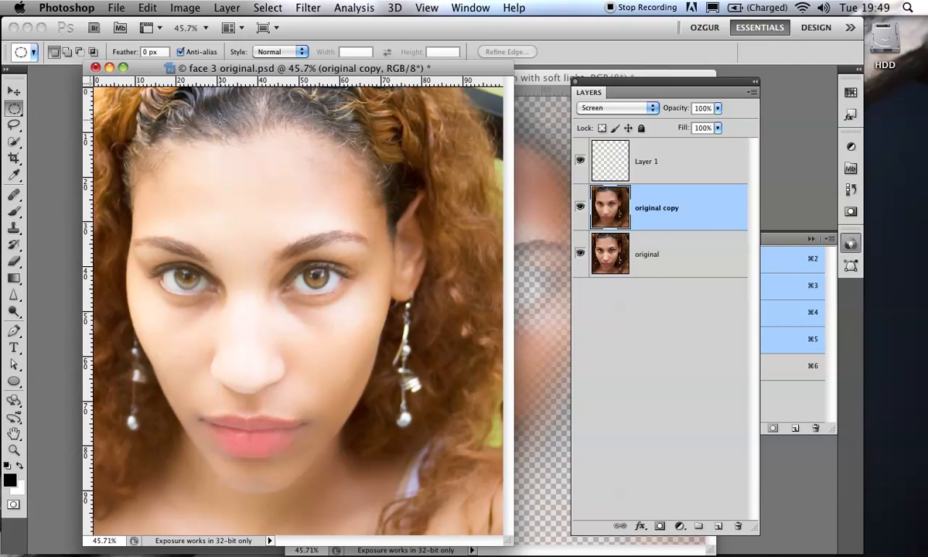
{"action": "left_click", "coordinate": [14, 260]}
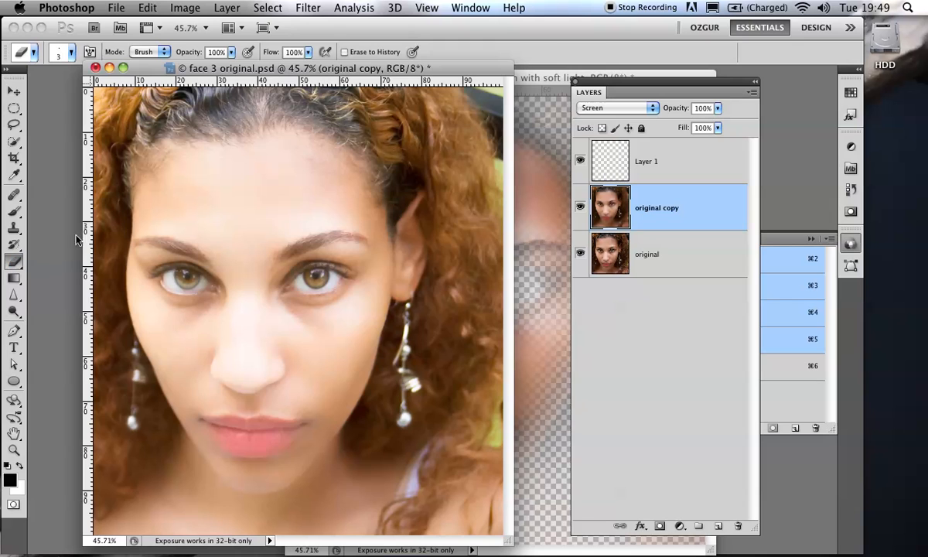
{"action": "key", "text": "bracketright"}
{"action": "key", "text": "bracketright"}
{"action": "key", "text": "bracketright"}
{"action": "key", "text": "bracketright"}
{"action": "key", "text": "bracketright"}
{"action": "key", "text": "bracketright"}
{"action": "key", "text": "bracketright"}
{"action": "key", "text": "bracketright"}
{"action": "key", "text": "bracketright"}
{"action": "key", "text": "bracketright"}
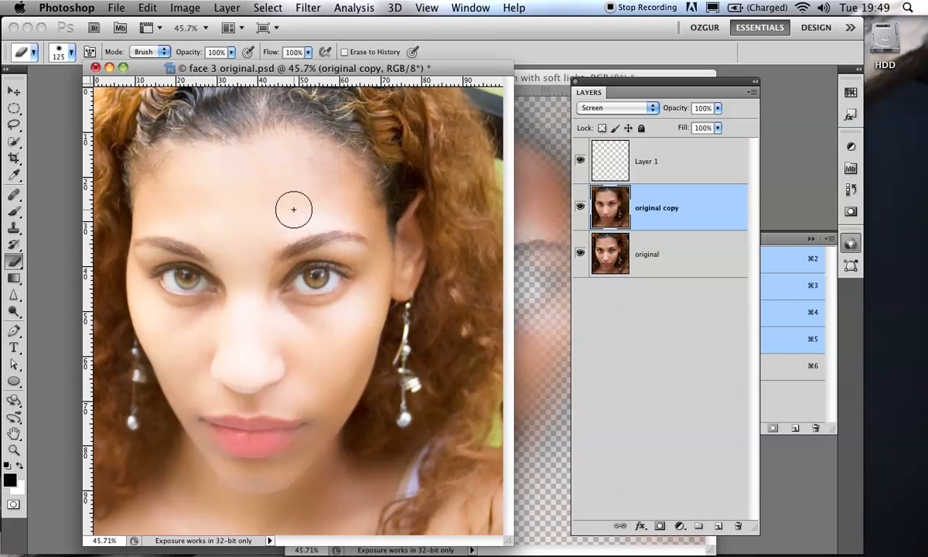
{"action": "key", "text": "bracketright"}
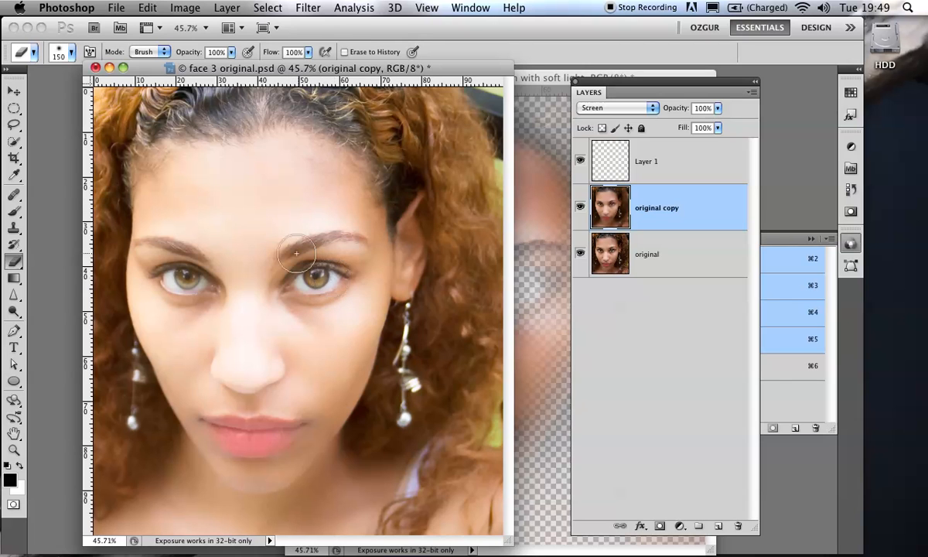
{"action": "left_click", "coordinate": [230, 52]}
{"action": "left_click", "coordinate": [200, 70]}
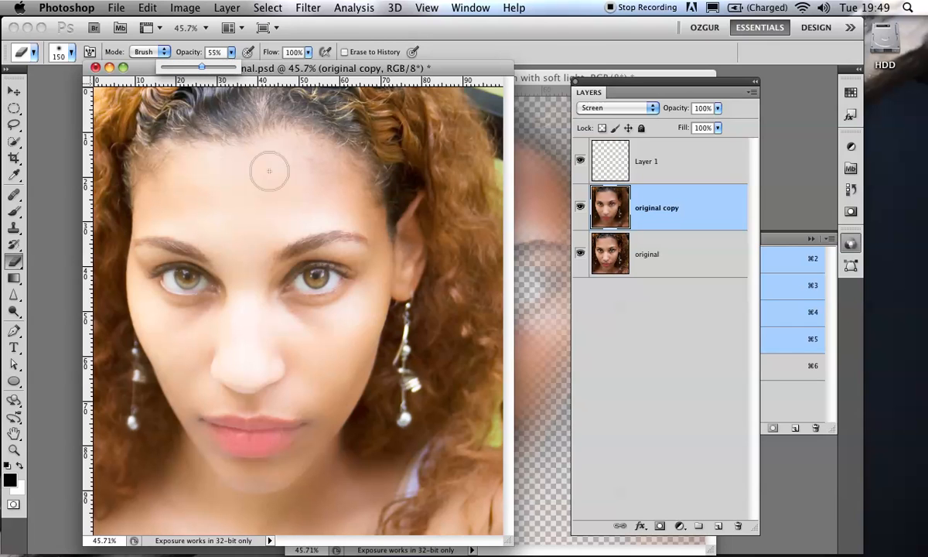
Erase the blurred Screen layer over both eyes, enlarging the eraser brush to 250 px
{"action": "left_click", "coordinate": [331, 275]}
{"action": "key", "text": "bracketright"}
{"action": "left_click_drag", "start_coordinate": [316, 276], "coordinate": [319, 276]}
{"action": "left_click_drag", "start_coordinate": [186, 277], "coordinate": [191, 279]}
{"action": "key", "text": "bracketright"}
{"action": "key", "text": "bracketright"}
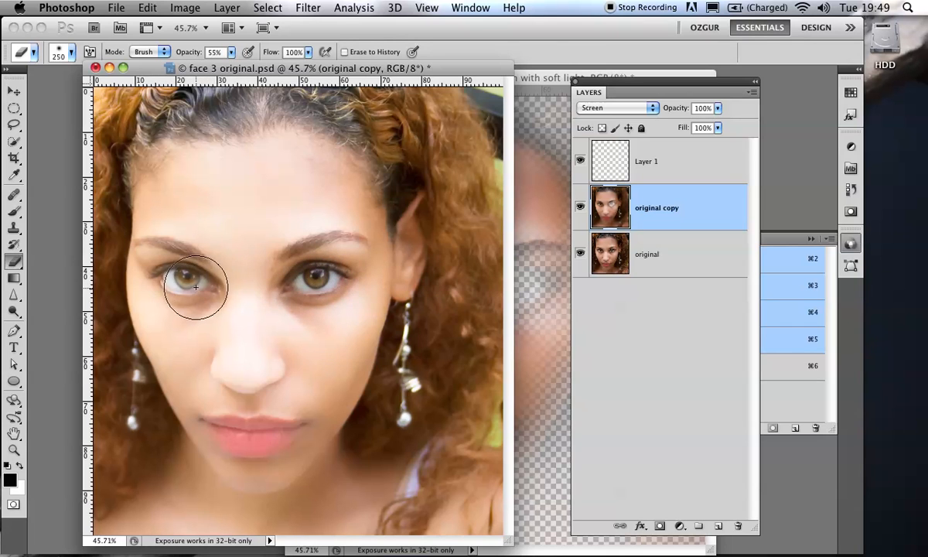
{"action": "left_click", "coordinate": [188, 278]}
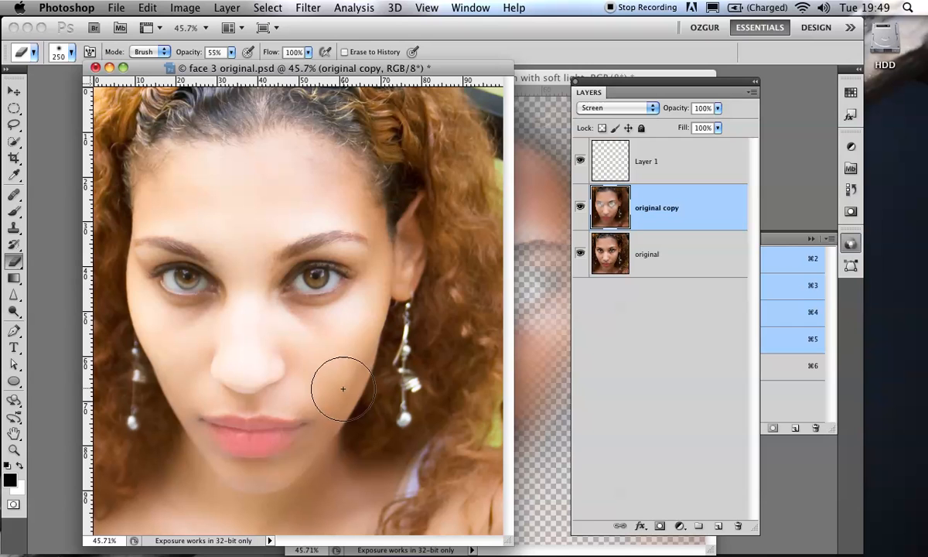
Erase the original copy layer over the hair, shoulders and background around the face with the 250 px eraser
{"action": "mouse_move", "coordinate": [410, 120]}
{"action": "left_mouse_down"}
{"action": "mouse_move", "coordinate": [470, 115]}
{"action": "mouse_move", "coordinate": [423, 133]}
{"action": "mouse_move", "coordinate": [480, 248]}
{"action": "mouse_move", "coordinate": [452, 310]}
{"action": "mouse_move", "coordinate": [439, 475]}
{"action": "mouse_move", "coordinate": [424, 487]}
{"action": "mouse_move", "coordinate": [356, 482]}
{"action": "mouse_move", "coordinate": [393, 480]}
{"action": "mouse_move", "coordinate": [504, 238]}
{"action": "left_mouse_up"}
{"action": "mouse_move", "coordinate": [382, 442]}
{"action": "left_mouse_down"}
{"action": "mouse_move", "coordinate": [309, 500]}
{"action": "mouse_move", "coordinate": [149, 491]}
{"action": "mouse_move", "coordinate": [155, 464]}
{"action": "mouse_move", "coordinate": [175, 488]}
{"action": "mouse_move", "coordinate": [131, 433]}
{"action": "mouse_move", "coordinate": [89, 308]}
{"action": "mouse_move", "coordinate": [118, 91]}
{"action": "mouse_move", "coordinate": [286, 93]}
{"action": "mouse_move", "coordinate": [425, 156]}
{"action": "left_mouse_up"}
{"action": "mouse_move", "coordinate": [131, 106]}
{"action": "left_mouse_down"}
{"action": "mouse_move", "coordinate": [455, 228]}
{"action": "mouse_move", "coordinate": [444, 360]}
{"action": "left_mouse_up"}
{"action": "left_click_drag", "start_coordinate": [478, 418], "coordinate": [483, 419]}
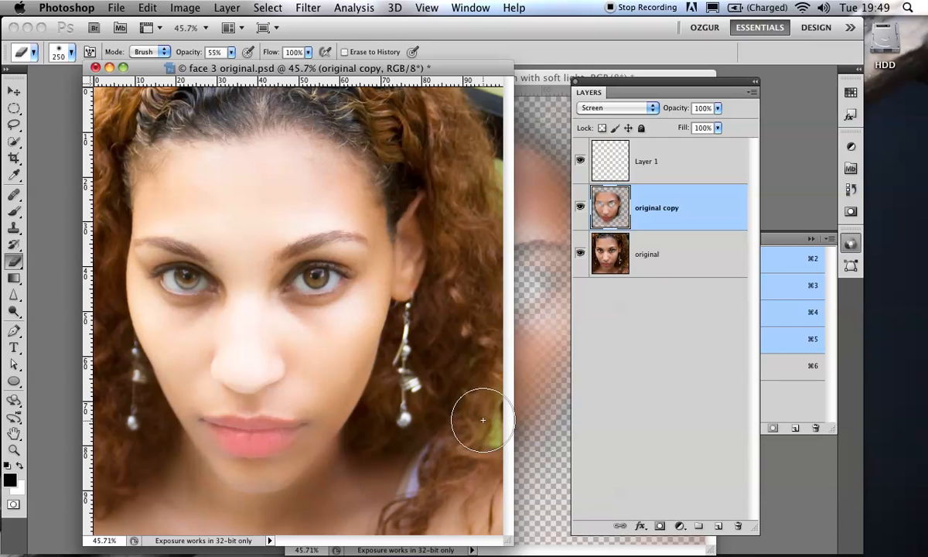
Show the healing brush and eyes layers again in face 3.psd and uncover more of its image for comparison
{"action": "left_click", "coordinate": [544, 79]}
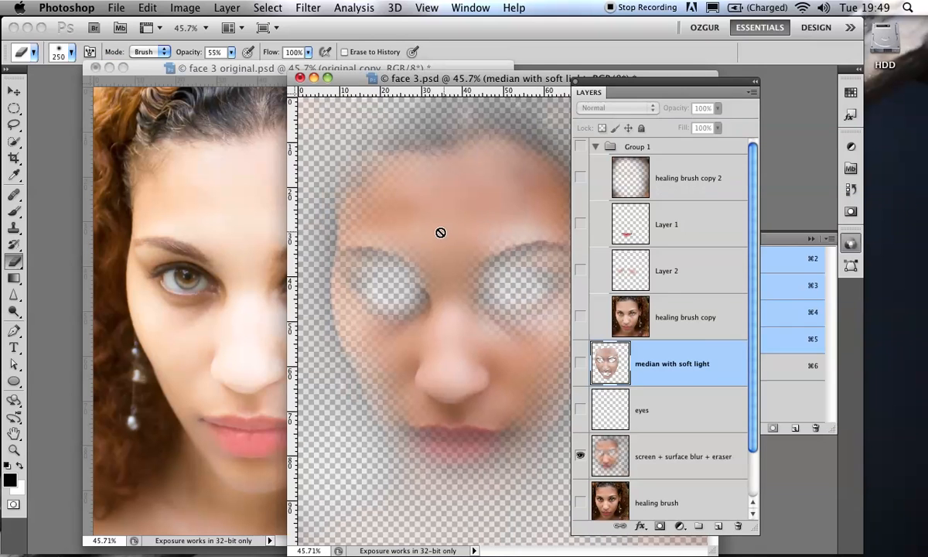
{"action": "left_click", "coordinate": [581, 503]}
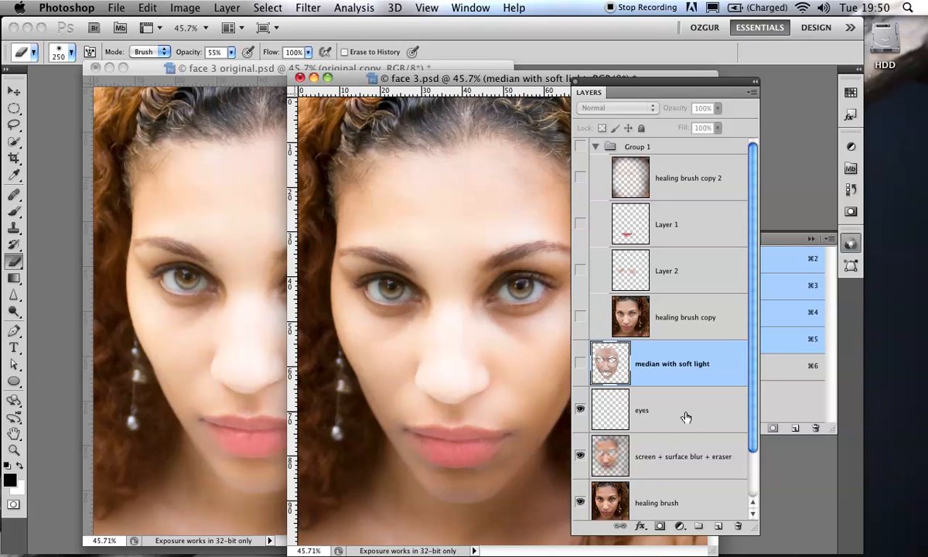
{"action": "left_click_drag", "start_coordinate": [653, 92], "coordinate": [692, 64]}
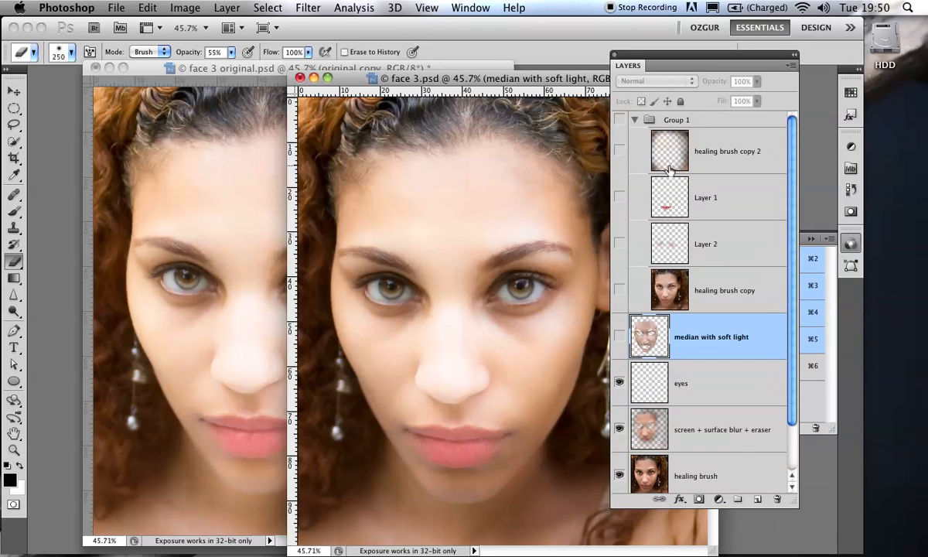
Isolate the lip layer in face 3.psd, show it over only the original layer, and compare the lips with and without it
{"action": "left_click", "coordinate": [621, 201]}
{"action": "left_click", "coordinate": [620, 201]}
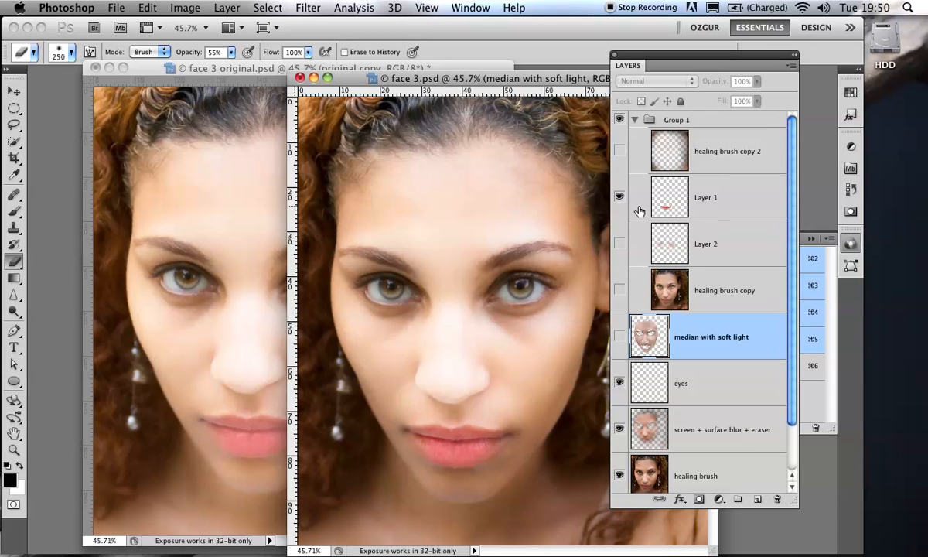
{"action": "left_click_drag", "start_coordinate": [619, 381], "coordinate": [619, 474]}
{"action": "scroll", "coordinate": [730, 401], "scroll_direction": "down", "scroll_amount": 3}
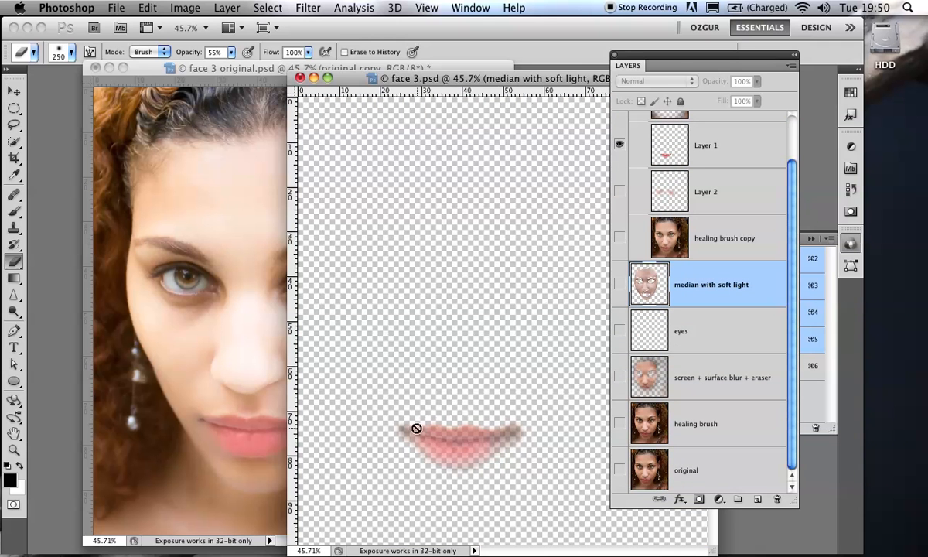
{"action": "left_click", "coordinate": [619, 469]}
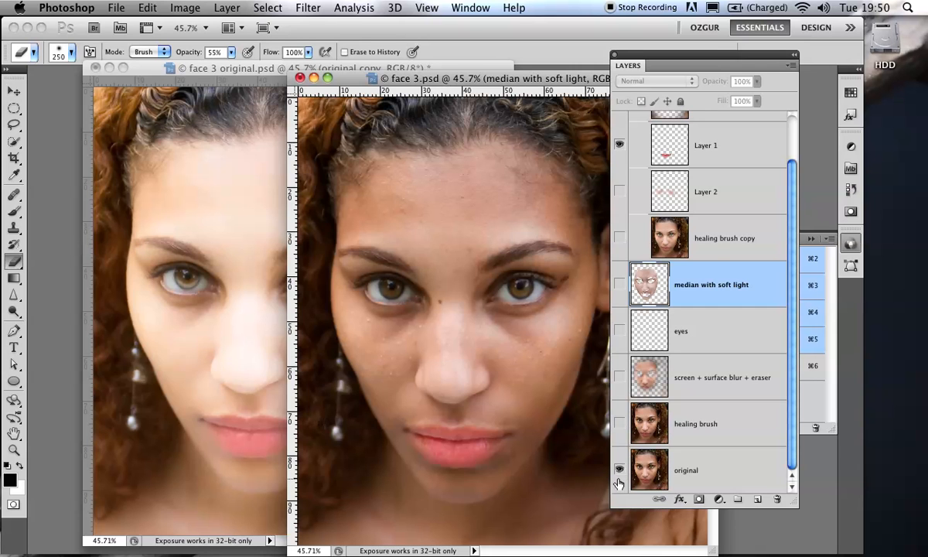
{"action": "left_click", "coordinate": [619, 145]}
{"action": "left_click", "coordinate": [619, 146]}
{"action": "left_click", "coordinate": [620, 149]}
{"action": "left_click", "coordinate": [622, 152]}
{"action": "left_click", "coordinate": [619, 147]}
Switch to face 3 original.psd, activate the original layer, and outline the lips with a loose Lasso selection
{"action": "left_click", "coordinate": [199, 68]}
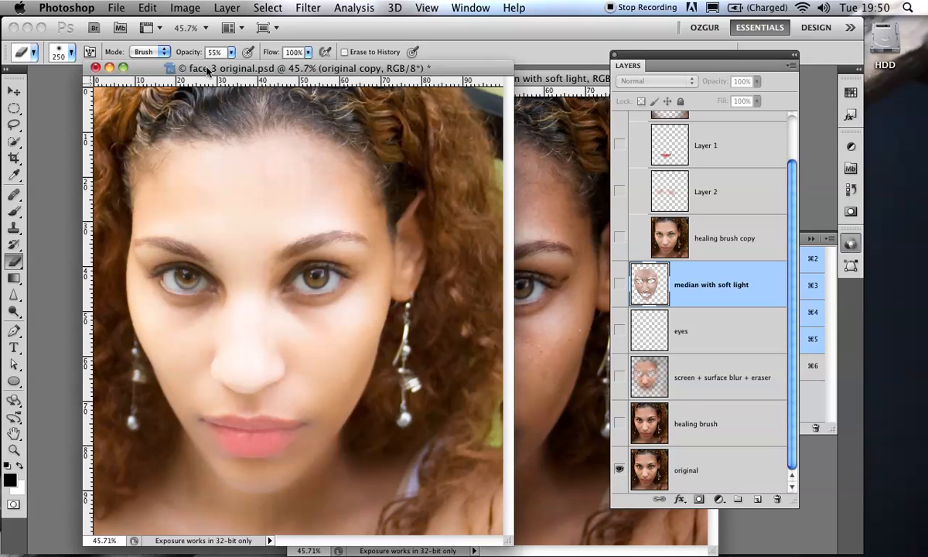
{"action": "left_click", "coordinate": [700, 244]}
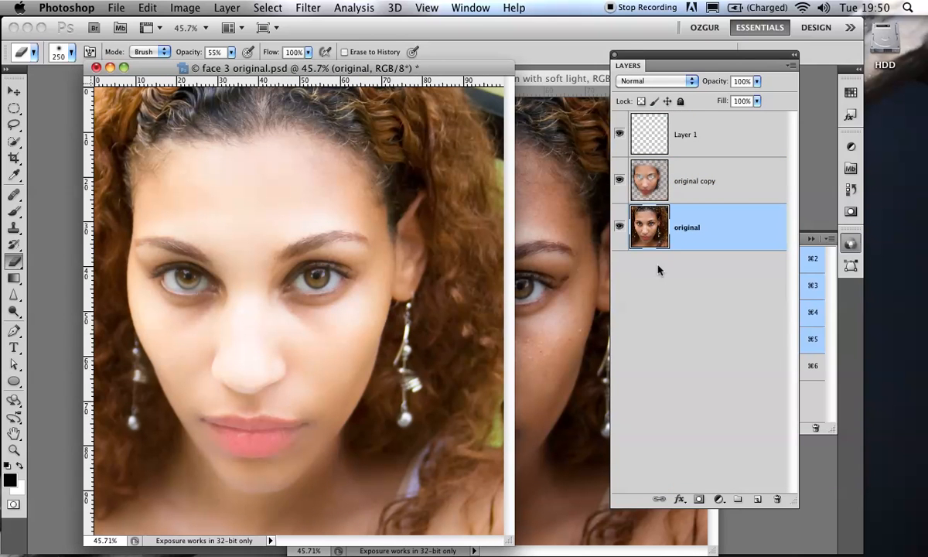
{"action": "mouse_move", "coordinate": [232, 438]}
{"action": "left_mouse_down"}
{"action": "mouse_move", "coordinate": [341, 460]}
{"action": "mouse_move", "coordinate": [290, 427]}
{"action": "mouse_move", "coordinate": [306, 389]}
{"action": "mouse_move", "coordinate": [282, 325]}
{"action": "mouse_move", "coordinate": [288, 356]}
{"action": "mouse_move", "coordinate": [312, 370]}
{"action": "left_mouse_up"}
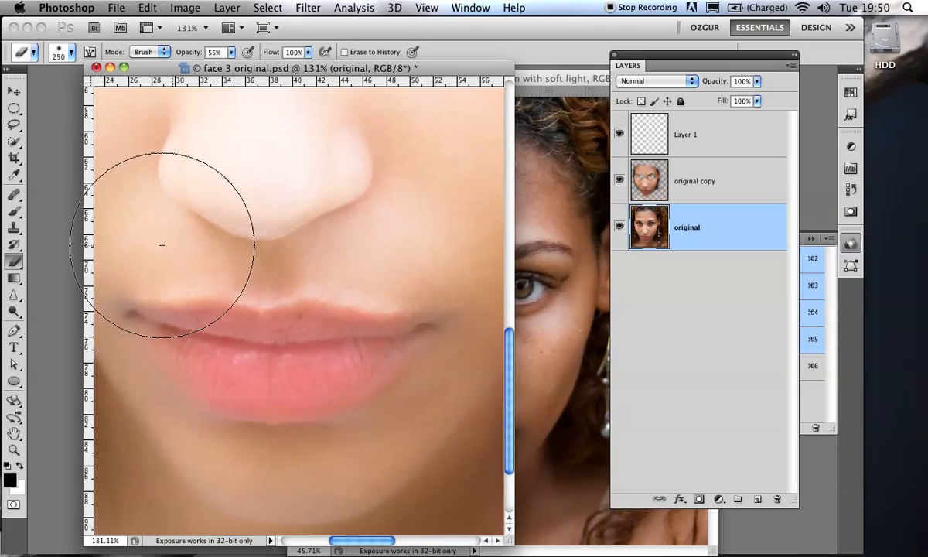
{"action": "left_click", "coordinate": [13, 125]}
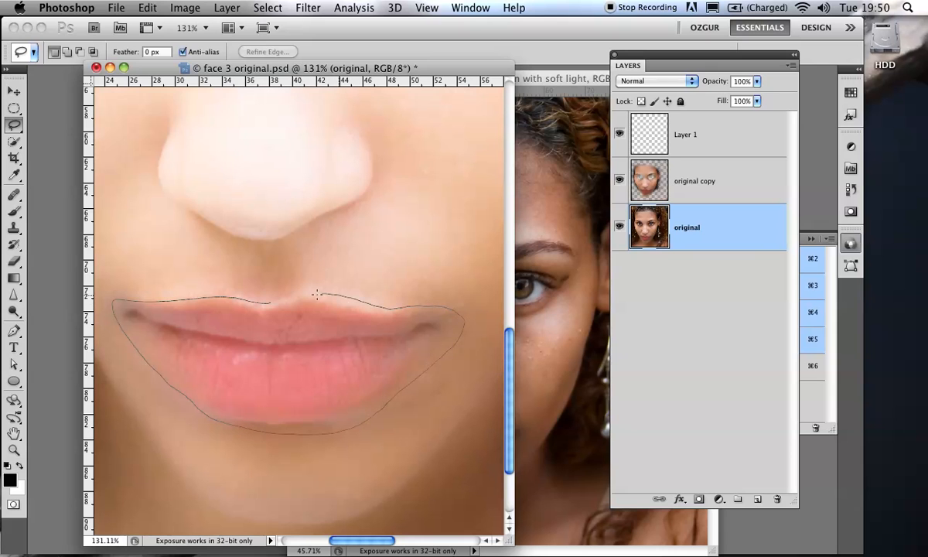
{"action": "left_click_drag", "start_coordinate": [290, 299], "coordinate": [290, 300]}
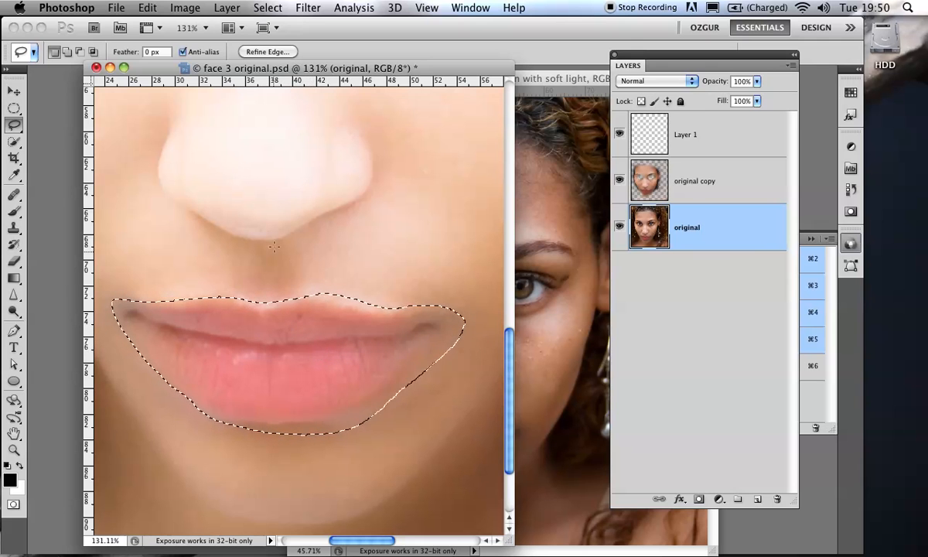
Soften the lip selection's edge with Refine Edge
{"action": "left_click", "coordinate": [278, 52]}
{"action": "left_click_drag", "start_coordinate": [657, 325], "coordinate": [679, 325]}
{"action": "left_click", "coordinate": [751, 496]}
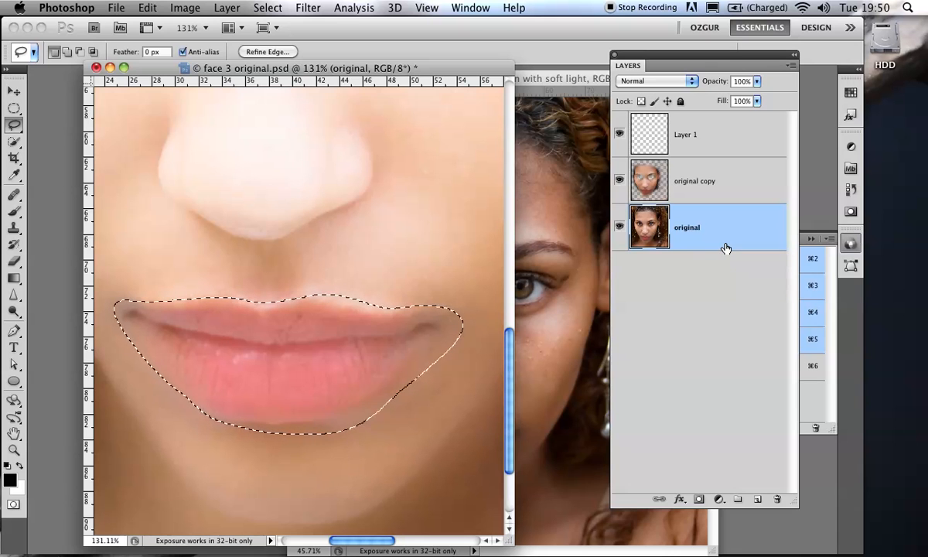
Copy the selected lips to a new layer, place it above original copy, and set its opacity to 45%
{"action": "key", "text": "super+j"}
{"action": "left_click_drag", "start_coordinate": [671, 218], "coordinate": [715, 175]}
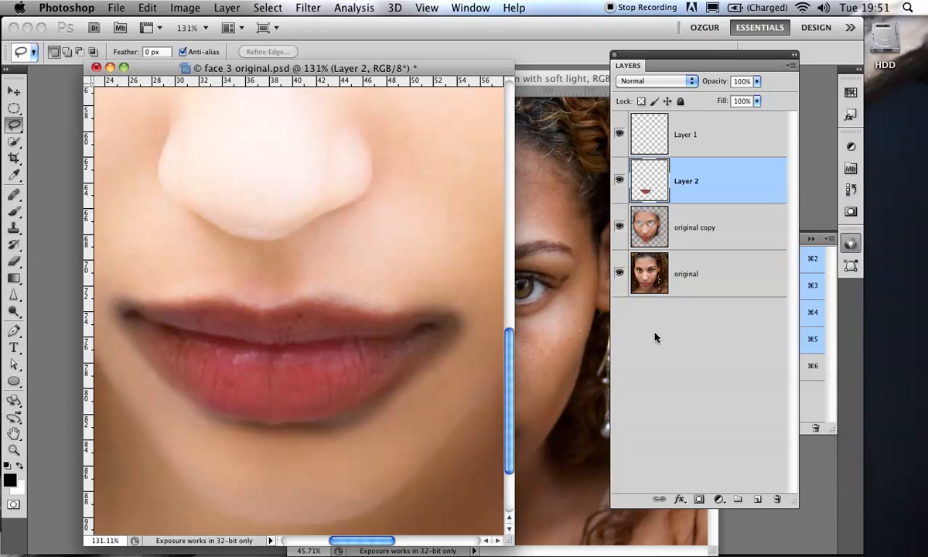
{"action": "key", "text": "super+0"}
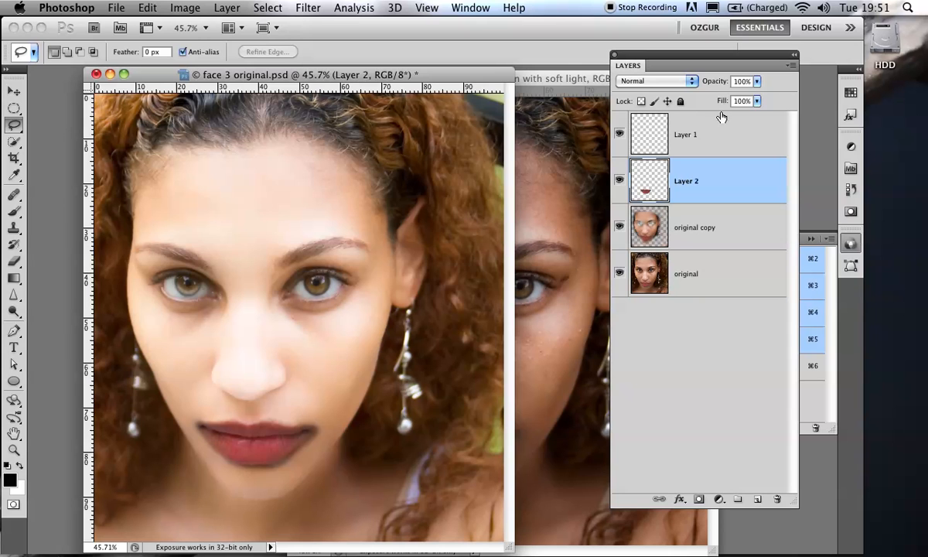
{"action": "mouse_move", "coordinate": [717, 88]}
{"action": "left_mouse_down"}
{"action": "mouse_move", "coordinate": [648, 80]}
{"action": "mouse_move", "coordinate": [676, 84]}
{"action": "left_mouse_up"}
Erase the dark fringe around the copied lips with the Eraser at 100% opacity, reducing the brush to 90 px
{"action": "left_click_drag", "start_coordinate": [259, 433], "coordinate": [300, 448]}
{"action": "left_click_drag", "start_coordinate": [296, 381], "coordinate": [333, 314]}
{"action": "left_click_drag", "start_coordinate": [275, 420], "coordinate": [304, 272]}
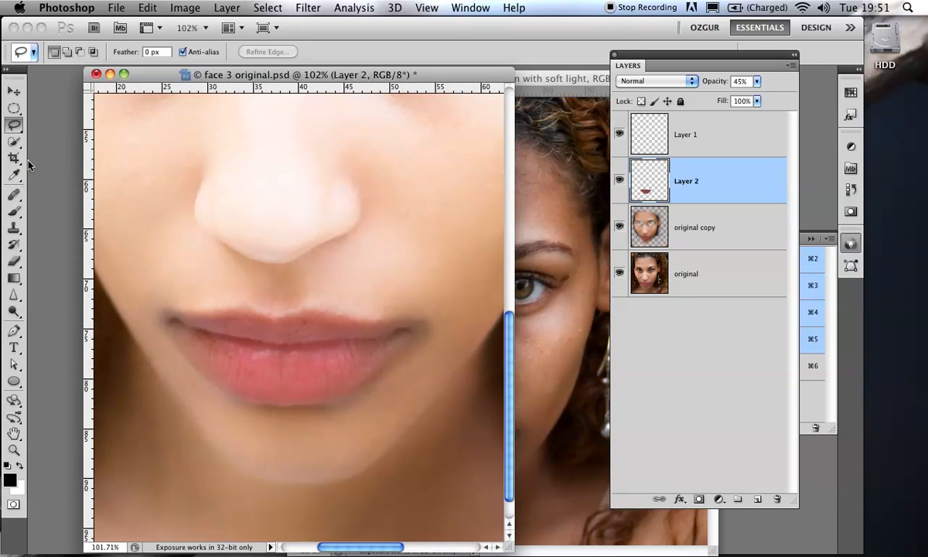
{"action": "left_click", "coordinate": [14, 263]}
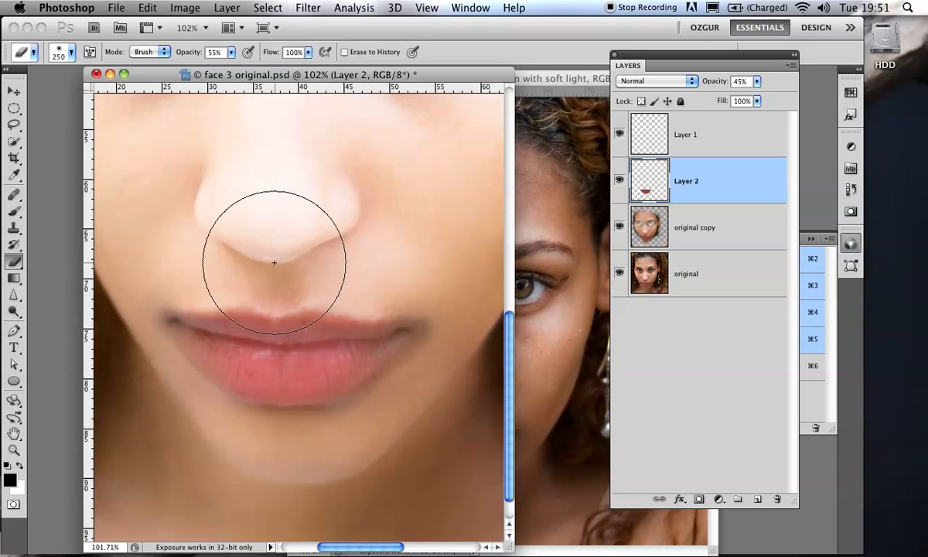
{"action": "key", "text": "bracketleft"}
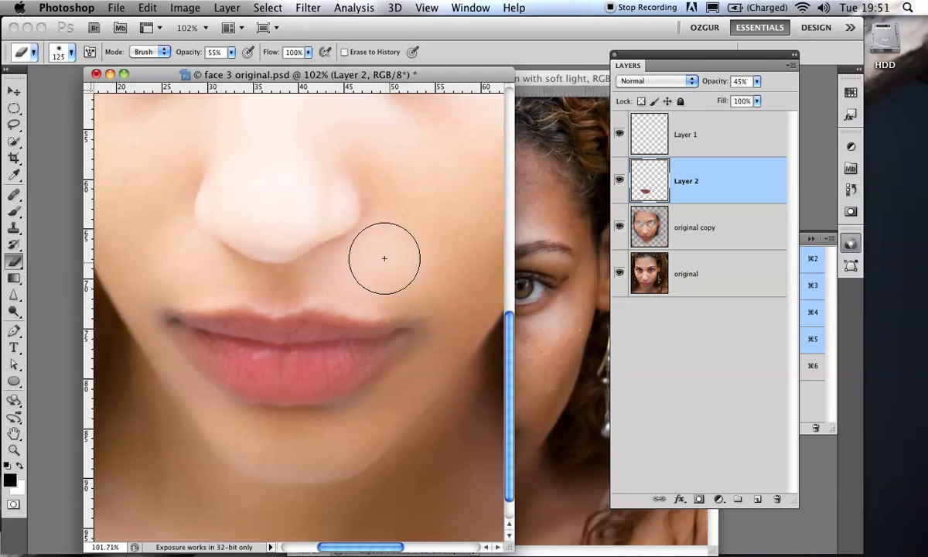
{"action": "left_click", "coordinate": [230, 52]}
{"action": "left_click_drag", "start_coordinate": [230, 68], "coordinate": [263, 69]}
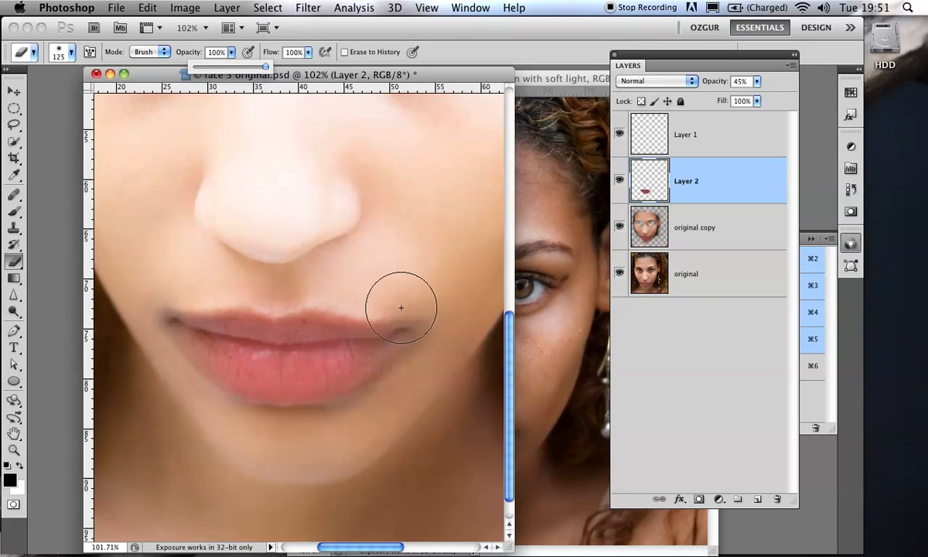
{"action": "key", "text": "bracketleft"}
{"action": "key", "text": "bracketleft"}
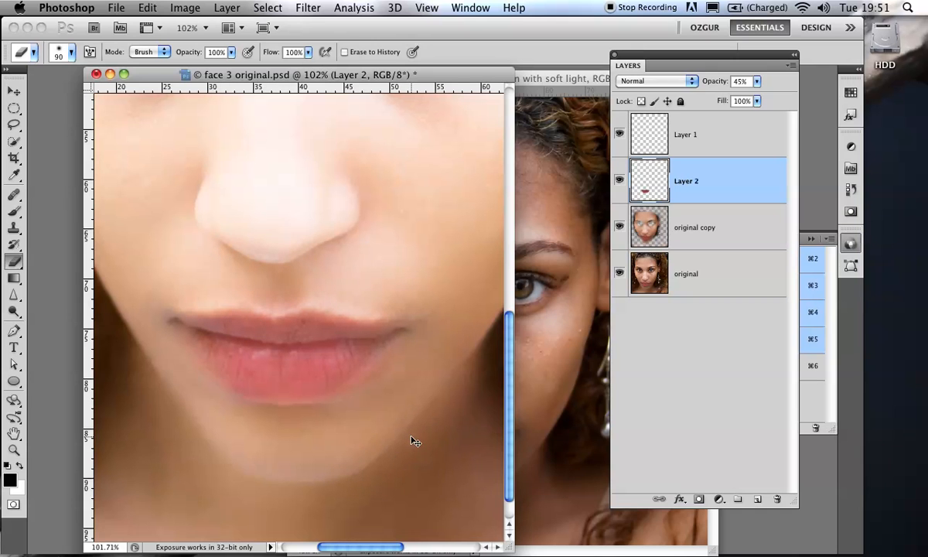
Deepen the lip layer's contrast with Curves, anchoring the midpoint and moving a shadow point to input 73, output 51
{"action": "key", "text": "super+minus"}
{"action": "key", "text": "super+minus"}
{"action": "key", "text": "super+minus"}
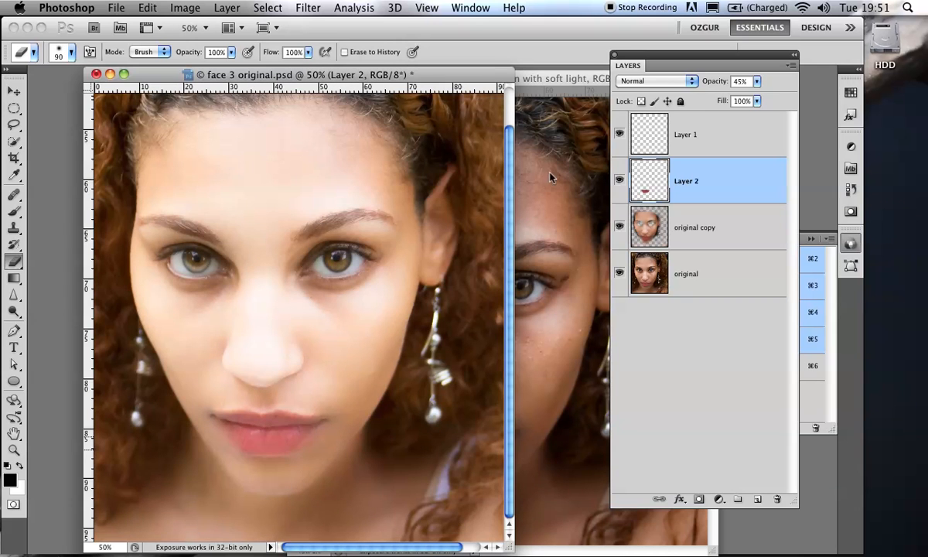
{"action": "left_click", "coordinate": [619, 181]}
{"action": "left_click", "coordinate": [619, 181]}
{"action": "key", "text": "super+m"}
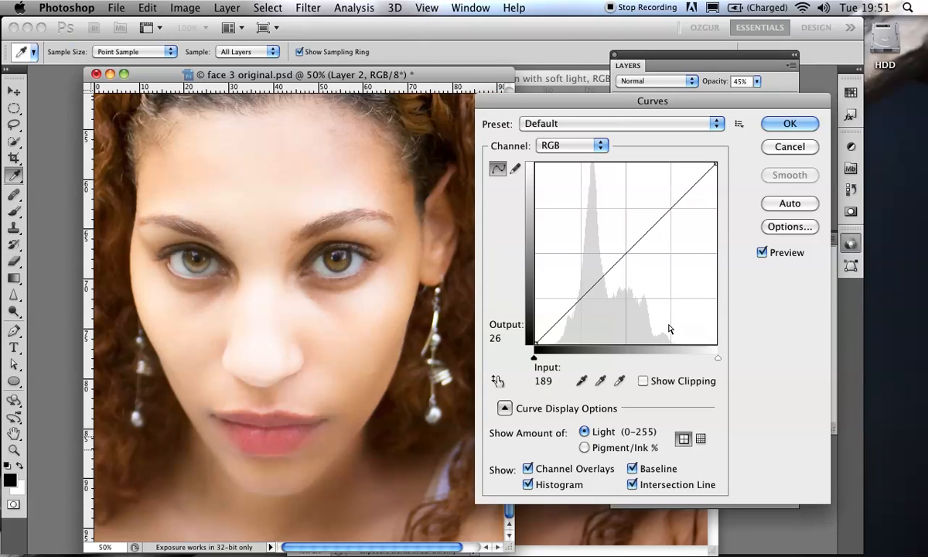
{"action": "left_click", "coordinate": [625, 252]}
{"action": "left_click_drag", "start_coordinate": [582, 296], "coordinate": [587, 307]}
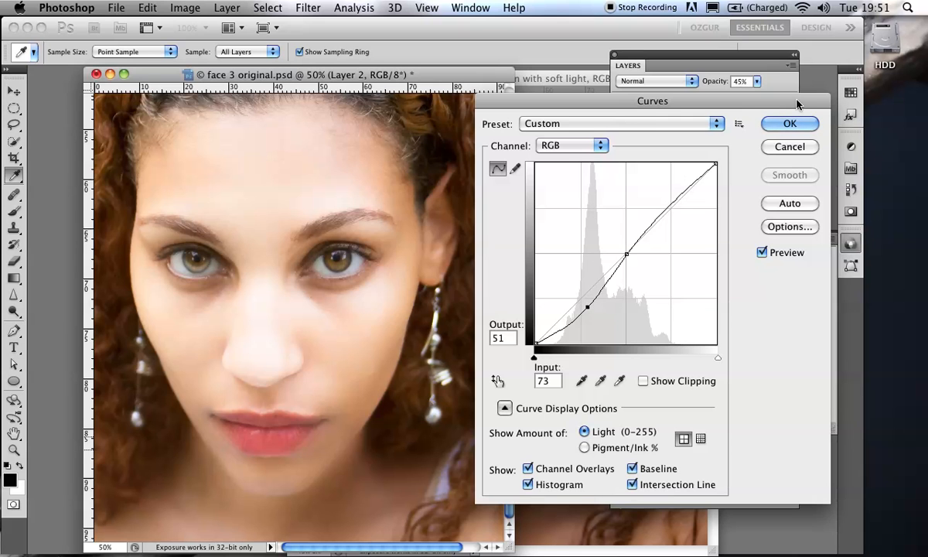
{"action": "left_click", "coordinate": [792, 123]}
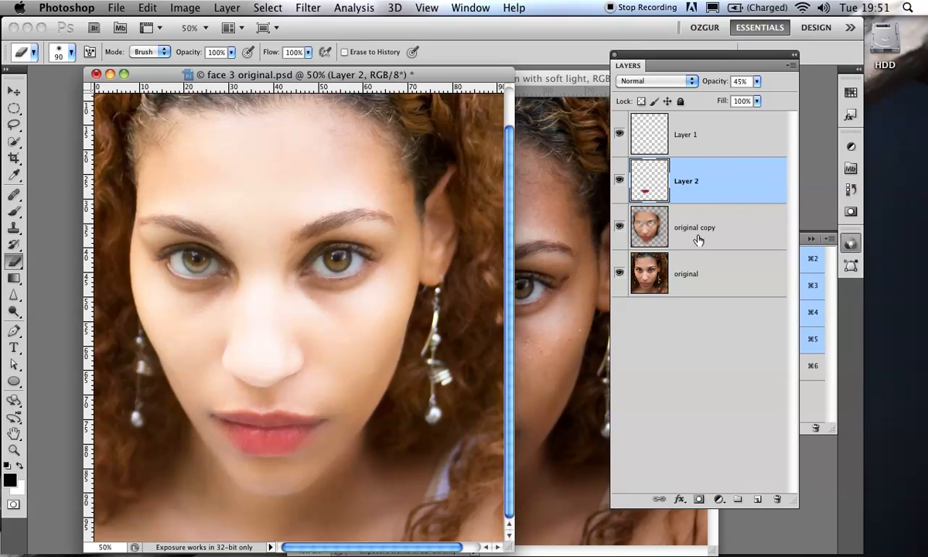
Shift the lip layer's hue to +1 with Hue/Saturation
{"action": "key", "text": "super+u"}
{"action": "mouse_move", "coordinate": [616, 153]}
{"action": "left_mouse_down"}
{"action": "mouse_move", "coordinate": [685, 159]}
{"action": "mouse_move", "coordinate": [615, 154]}
{"action": "left_mouse_up"}
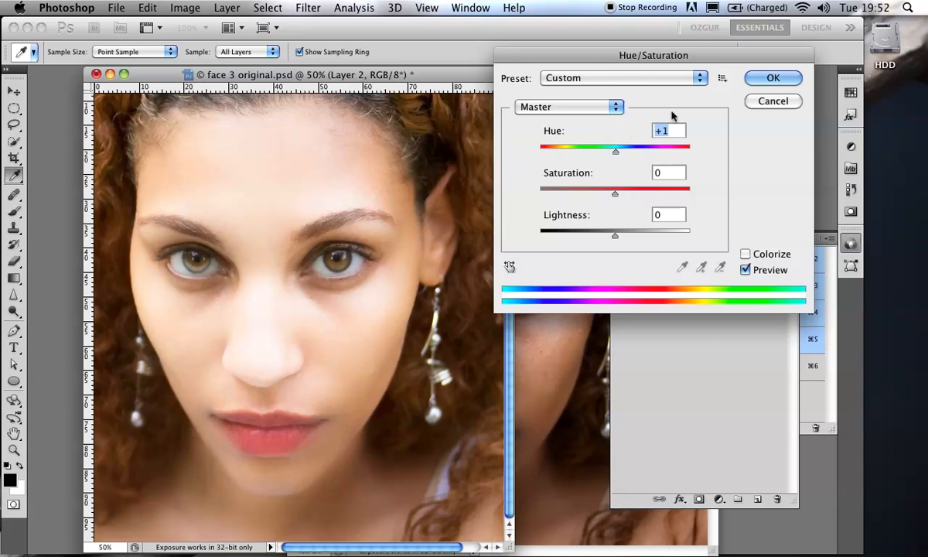
{"action": "left_click", "coordinate": [773, 78]}
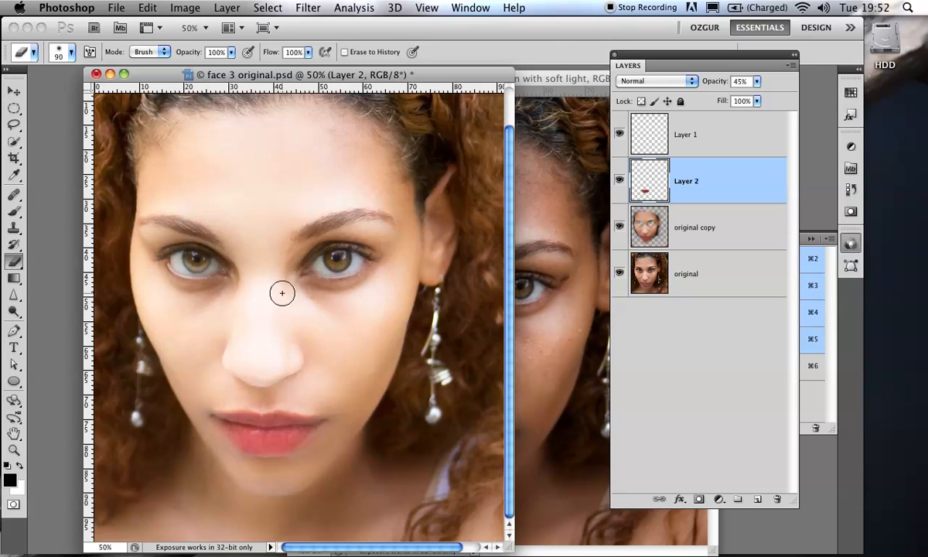
Show the healing brush copies and Layer 2 in face 3.psd and compare the under-eye areas with and without Layer 2
{"action": "left_click", "coordinate": [541, 80]}
{"action": "left_click", "coordinate": [619, 336]}
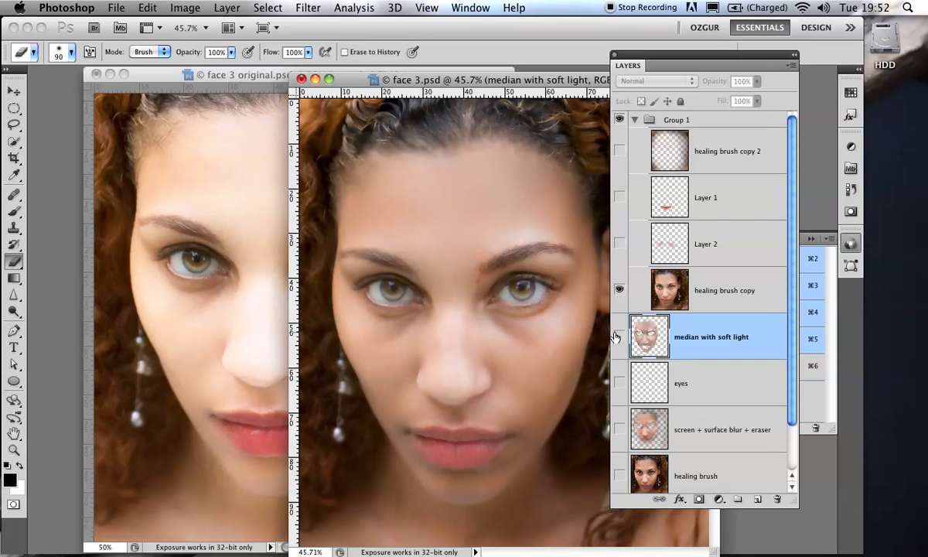
{"action": "left_click", "coordinate": [619, 151]}
{"action": "left_click", "coordinate": [619, 243]}
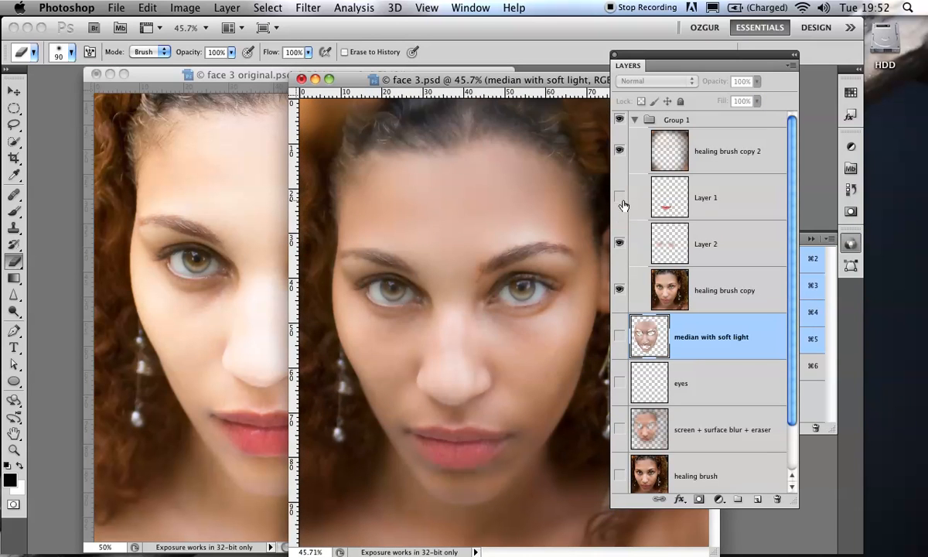
{"action": "left_click", "coordinate": [619, 245]}
{"action": "left_click", "coordinate": [619, 244]}
{"action": "left_click", "coordinate": [620, 246]}
{"action": "left_click", "coordinate": [619, 245]}
{"action": "left_click_drag", "start_coordinate": [368, 83], "coordinate": [498, 82]}
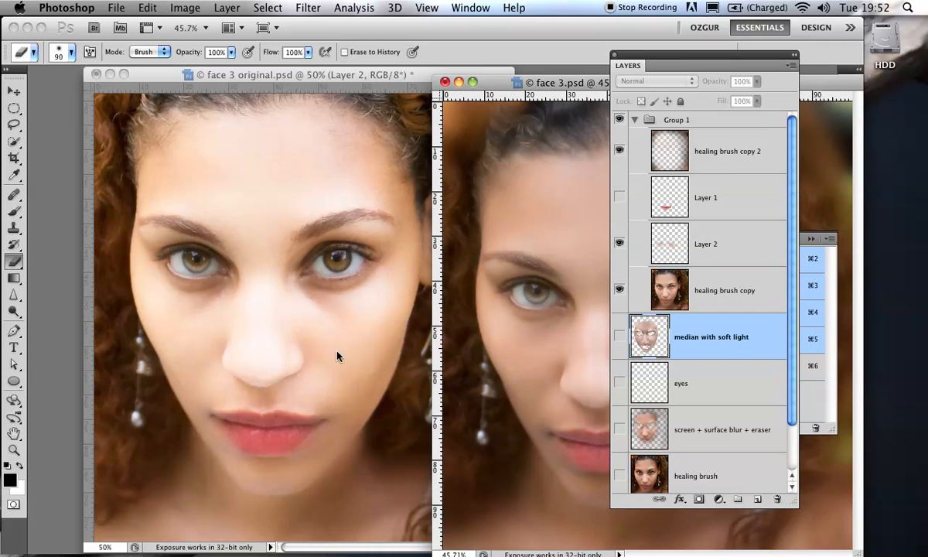
Select the skin areas below both eyes in face 3 original.psd with the Lasso, keeping both areas in one selection
{"action": "left_click", "coordinate": [14, 124]}
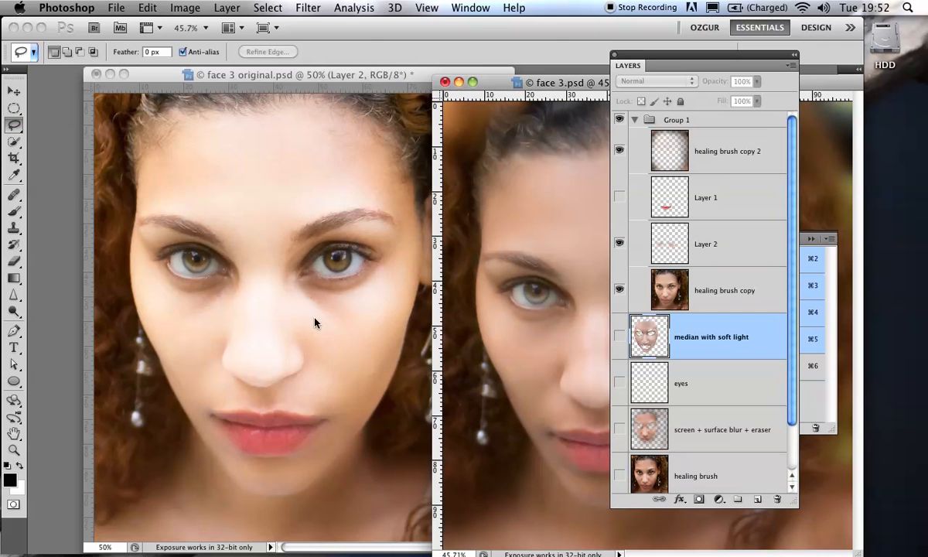
{"action": "left_click", "coordinate": [275, 73]}
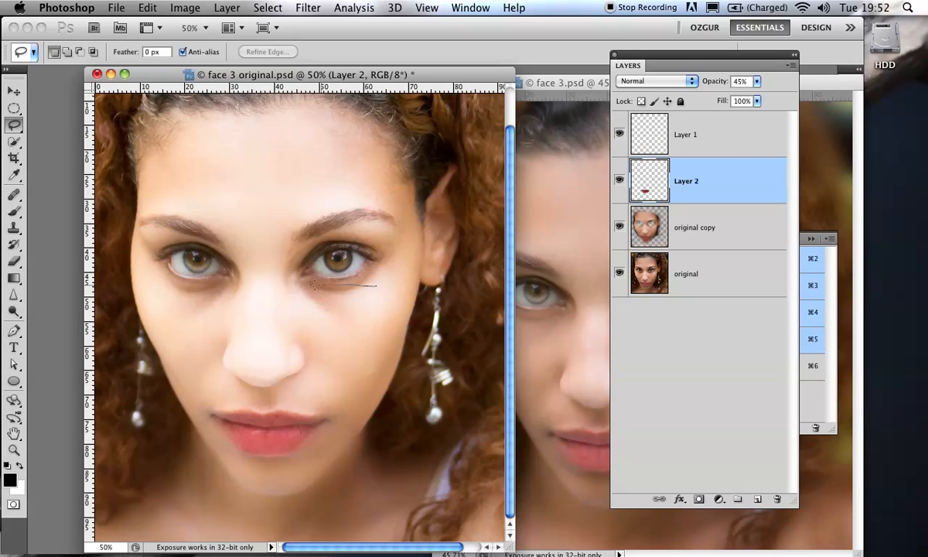
{"action": "left_click_drag", "start_coordinate": [391, 299], "coordinate": [386, 287]}
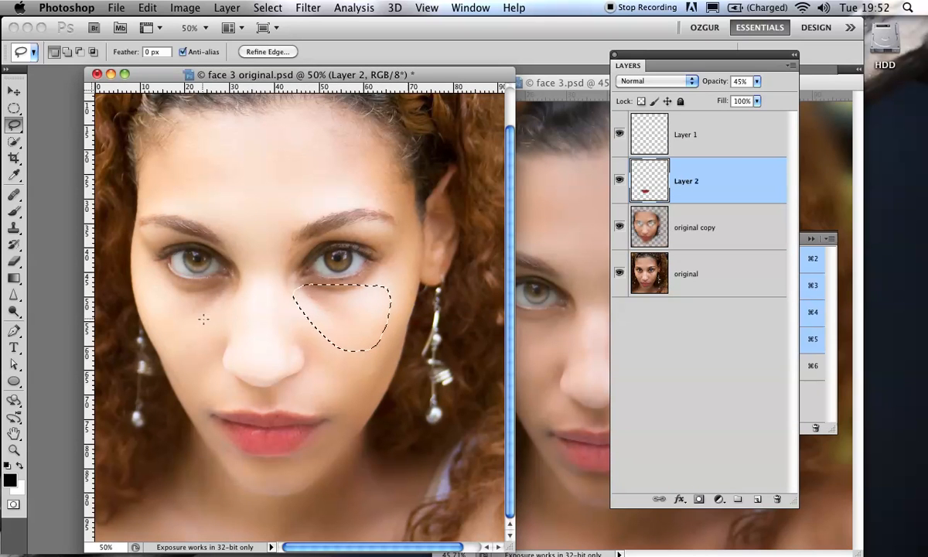
{"action": "mouse_move", "coordinate": [221, 277]}
{"action": "left_mouse_down"}
{"action": "mouse_move", "coordinate": [156, 291]}
{"action": "mouse_move", "coordinate": [151, 318]}
{"action": "mouse_move", "coordinate": [173, 336]}
{"action": "mouse_move", "coordinate": [216, 330]}
{"action": "mouse_move", "coordinate": [238, 296]}
{"action": "left_mouse_up"}
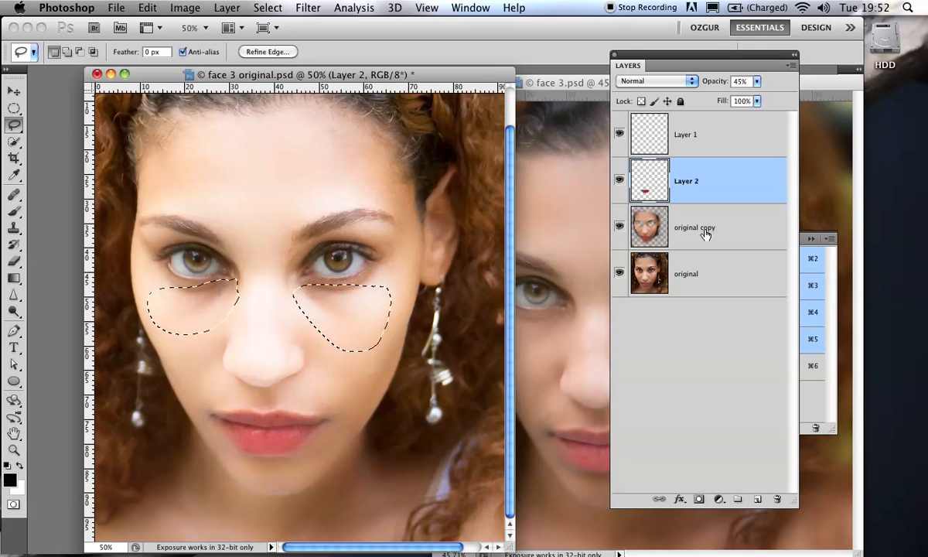
Copy the selected under-eye areas from the original layer to a new layer and place it above original copy
{"action": "left_click", "coordinate": [720, 279]}
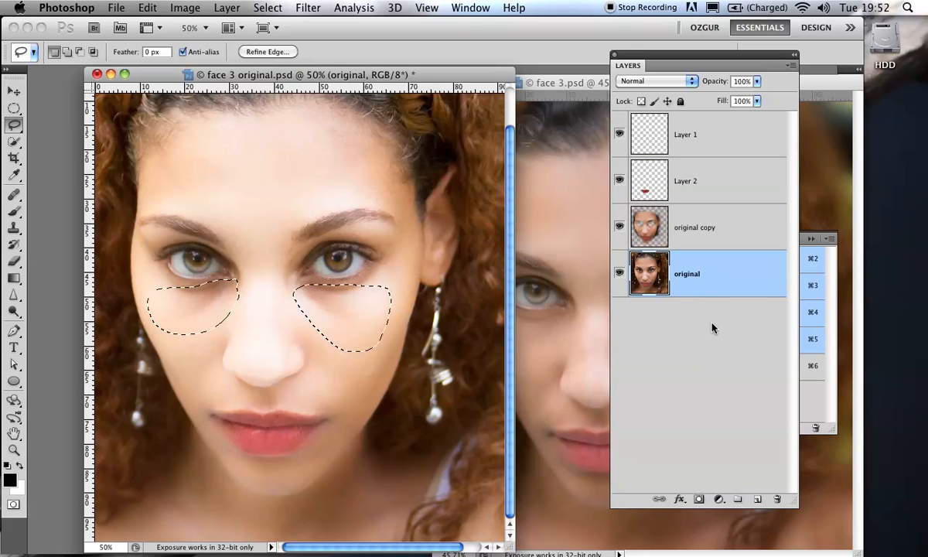
{"action": "key", "text": "super+j"}
{"action": "left_click_drag", "start_coordinate": [700, 271], "coordinate": [704, 221]}
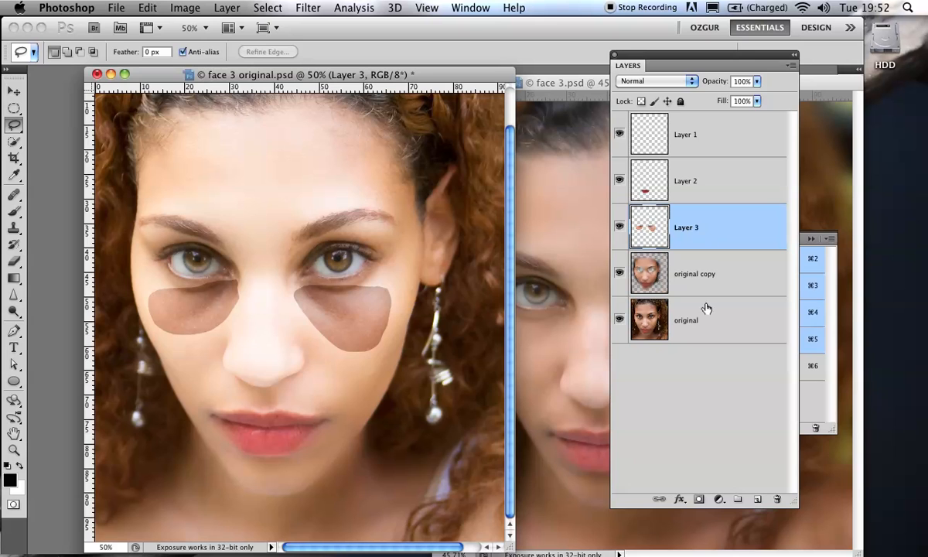
Set the under-eye layer's blending mode to Screen and its opacity to 24%
{"action": "left_click", "coordinate": [681, 109]}
{"action": "left_click", "coordinate": [692, 82]}
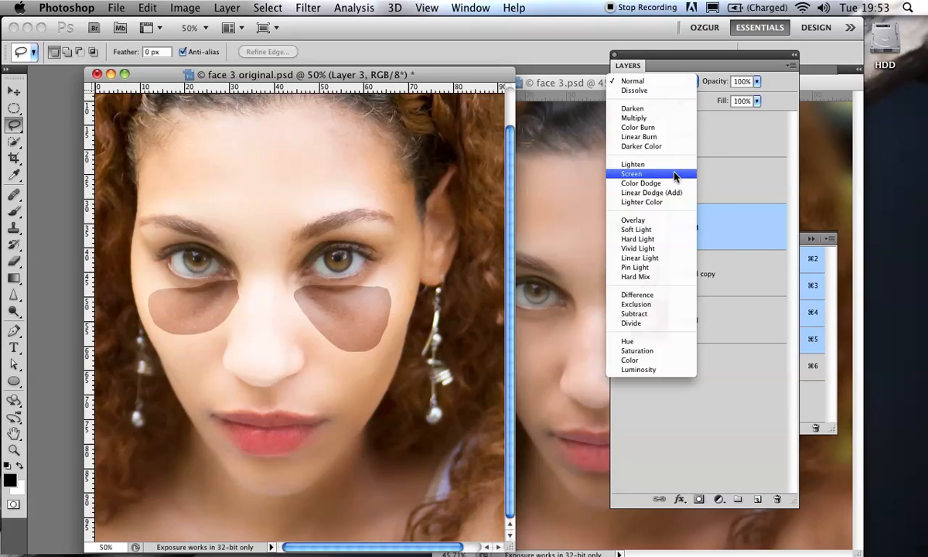
{"action": "left_click", "coordinate": [637, 162]}
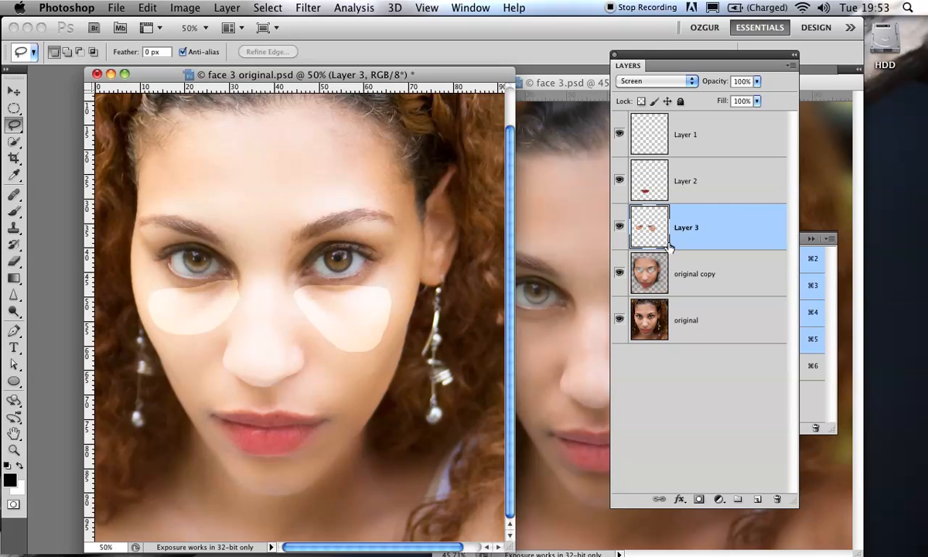
{"action": "left_click_drag", "start_coordinate": [716, 82], "coordinate": [660, 81]}
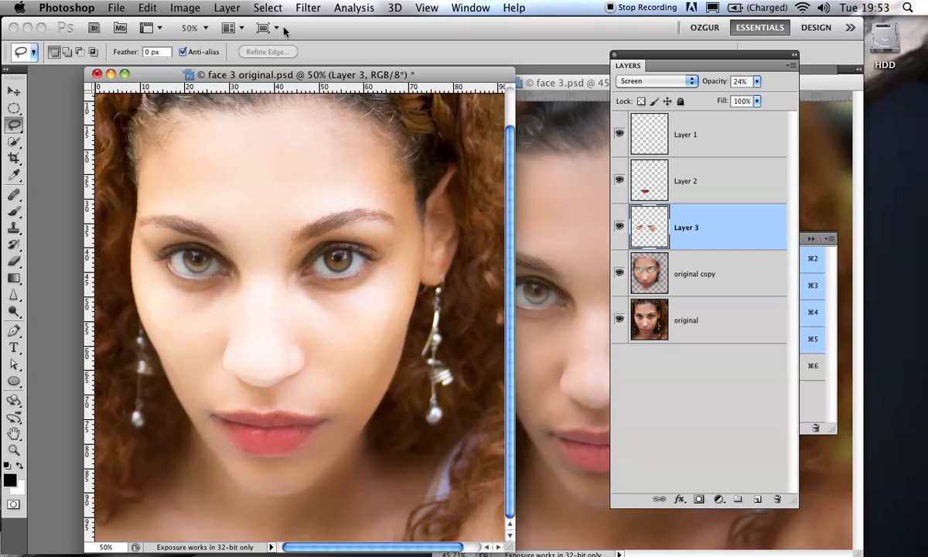
Apply a Surface Blur with a radius of 80 pixels and a threshold of 25 levels to Layer 3
{"action": "left_click", "coordinate": [307, 9]}
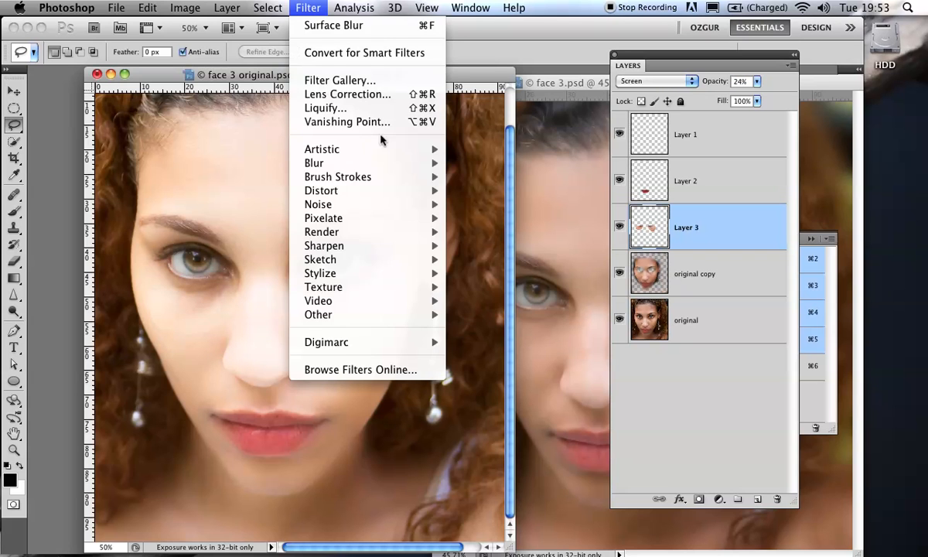
{"action": "mouse_move", "coordinate": [373, 163]}
{"action": "left_click", "coordinate": [483, 301]}
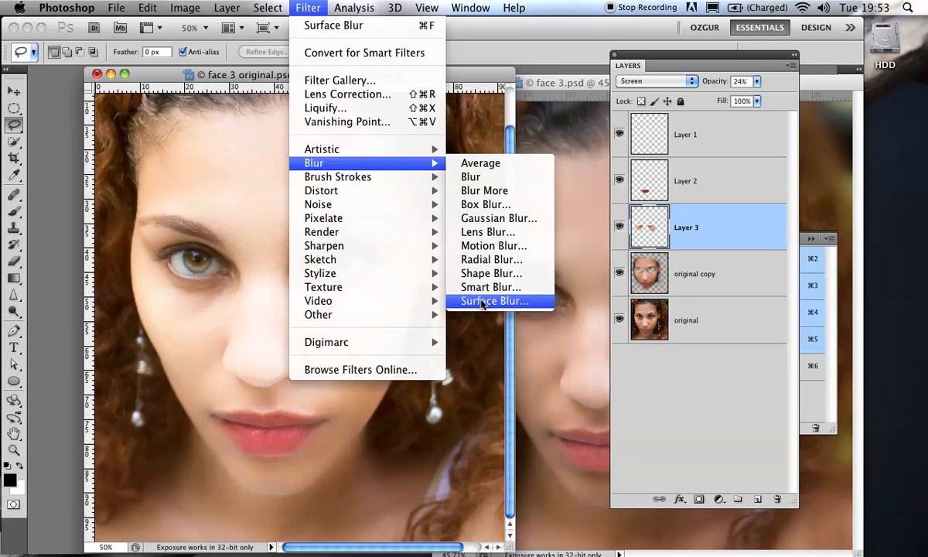
{"action": "left_click", "coordinate": [483, 357]}
{"action": "left_click_drag", "start_coordinate": [490, 360], "coordinate": [501, 362]}
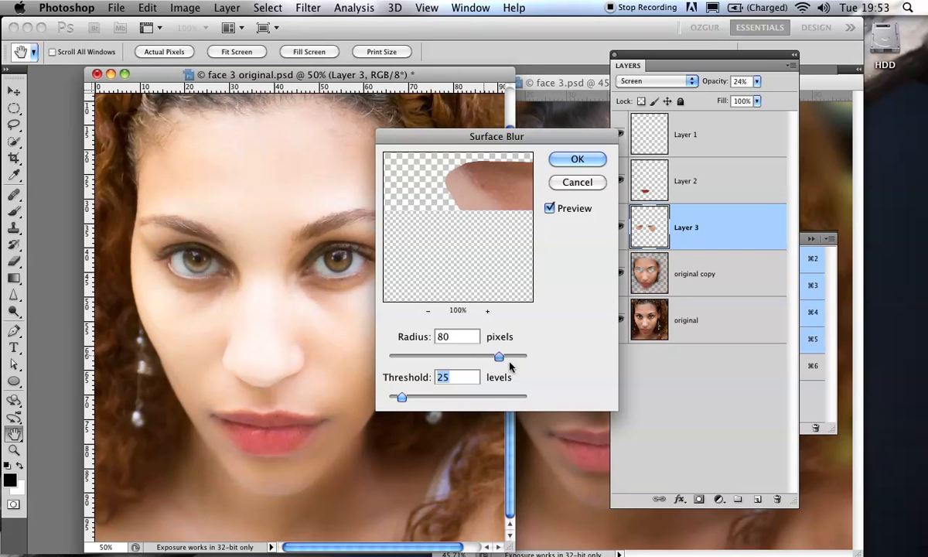
{"action": "key", "text": "Tab"}
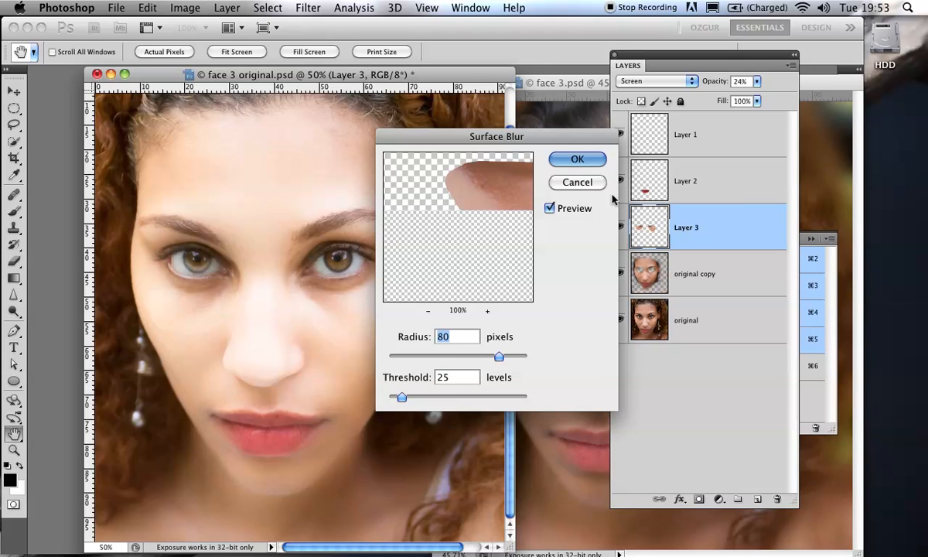
{"action": "left_click", "coordinate": [576, 160]}
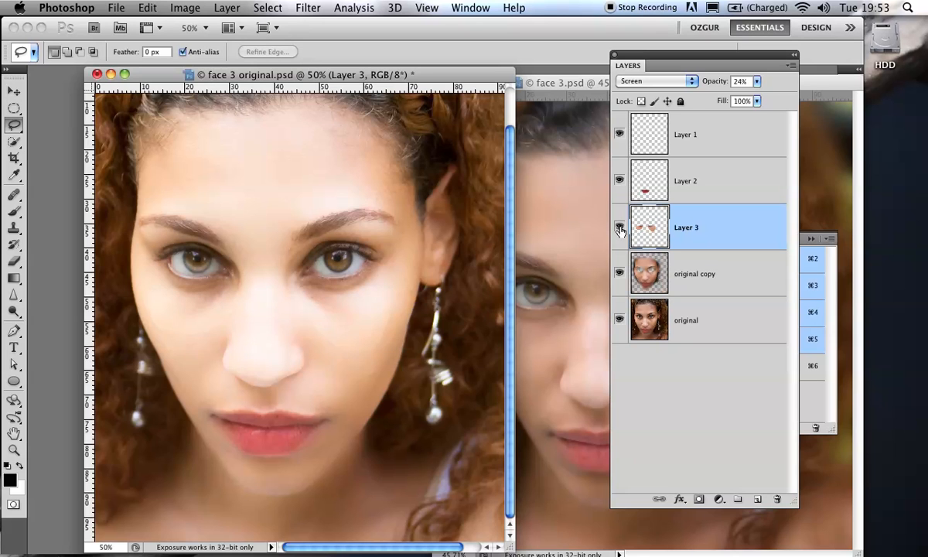
Compare the under-eye areas with and without Layer 3 and set the layer's opacity to 17%
{"action": "left_click", "coordinate": [619, 226]}
{"action": "left_click", "coordinate": [619, 226]}
{"action": "left_click", "coordinate": [620, 228]}
{"action": "left_click", "coordinate": [620, 227]}
{"action": "left_click", "coordinate": [620, 227]}
{"action": "left_click", "coordinate": [620, 228]}
{"action": "left_click", "coordinate": [712, 87]}
{"action": "left_click_drag", "start_coordinate": [707, 86], "coordinate": [707, 87]}
Bring the face 3.psd window into full view over face 3 original.psd and select its healing brush copy 2 layer
{"action": "left_click_drag", "start_coordinate": [420, 79], "coordinate": [389, 83]}
{"action": "left_click", "coordinate": [547, 86]}
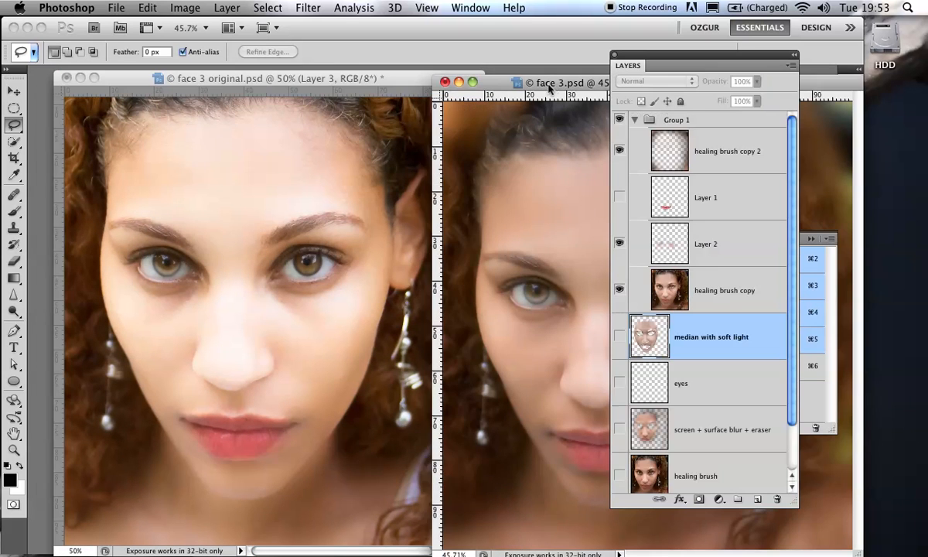
{"action": "left_click_drag", "start_coordinate": [554, 83], "coordinate": [512, 77]}
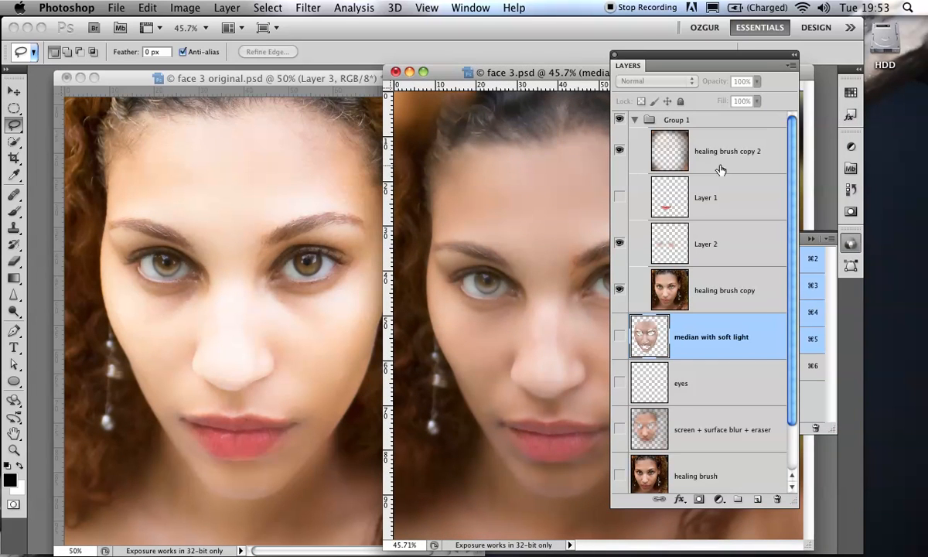
{"action": "left_click", "coordinate": [619, 151]}
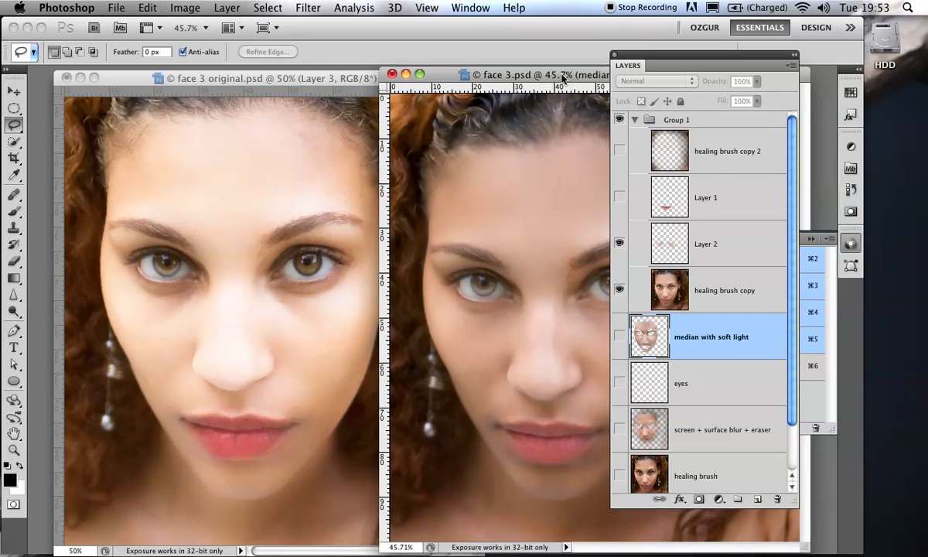
{"action": "left_click_drag", "start_coordinate": [556, 72], "coordinate": [399, 62]}
{"action": "left_click", "coordinate": [709, 150]}
{"action": "left_click", "coordinate": [619, 151]}
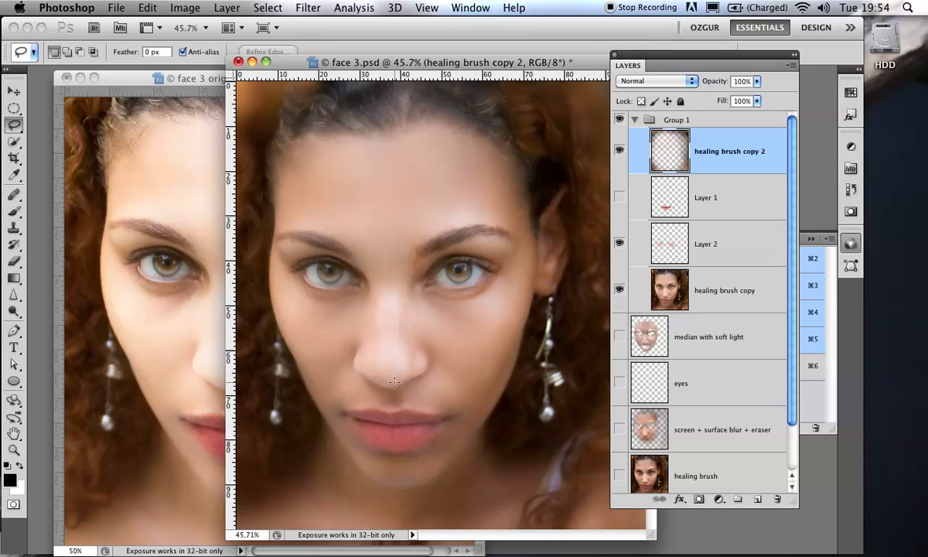
Compare the hair and surroundings of the face in face 3.psd with and without healing brush copy 2, leaving the layer shown
{"action": "left_click", "coordinate": [618, 149]}
{"action": "left_click", "coordinate": [618, 149]}
{"action": "left_click", "coordinate": [619, 150]}
{"action": "left_click", "coordinate": [619, 150]}
{"action": "left_click_drag", "start_coordinate": [574, 66], "coordinate": [487, 63]}
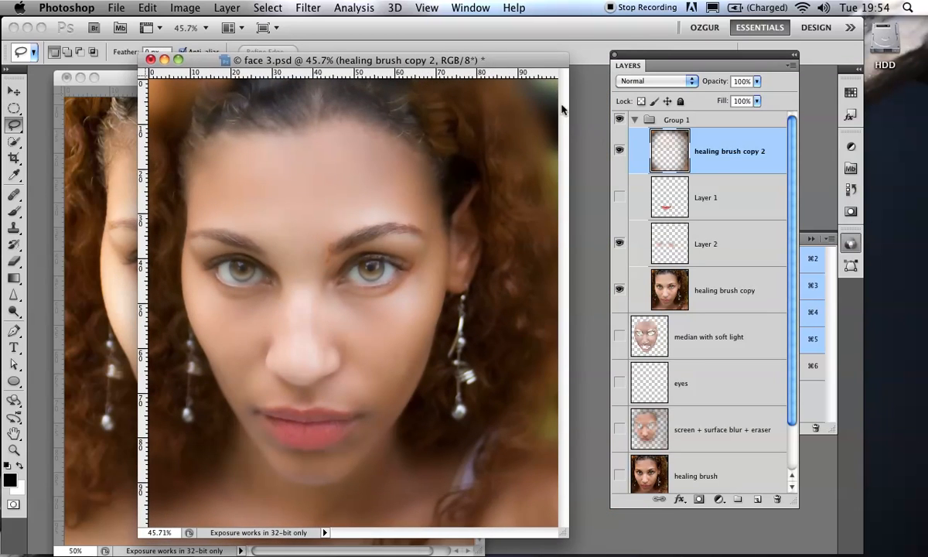
{"action": "left_click", "coordinate": [620, 154]}
{"action": "left_click", "coordinate": [619, 151]}
{"action": "left_click", "coordinate": [619, 151]}
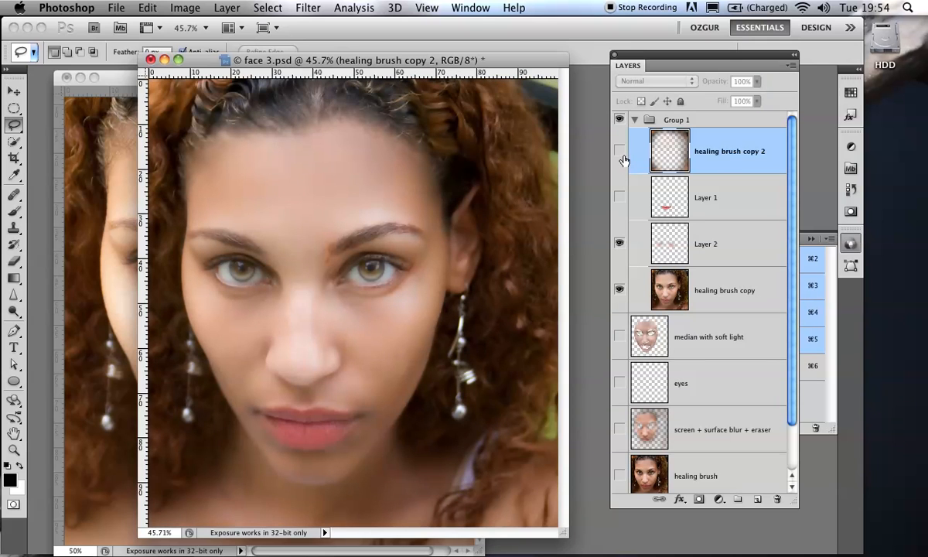
{"action": "left_click", "coordinate": [619, 151]}
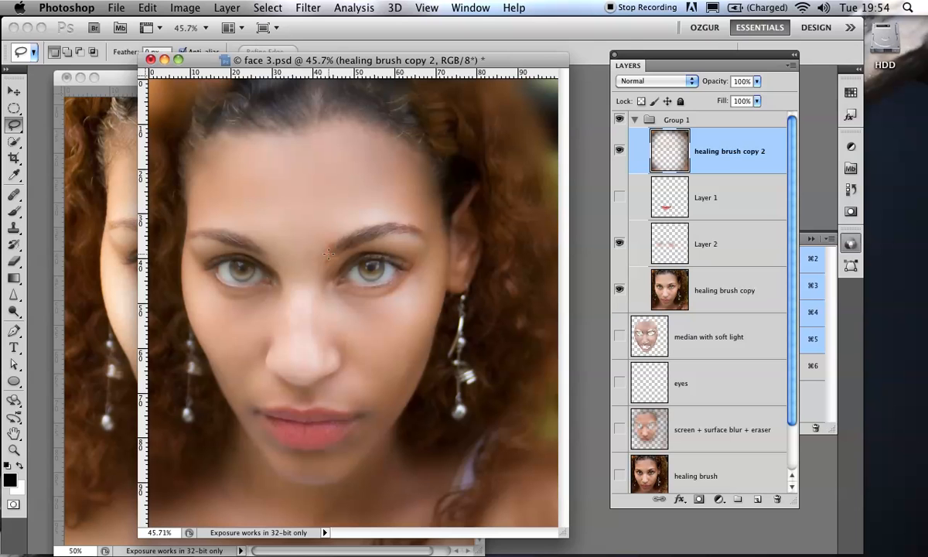
Close face 3.psd and face 3 original.psd without saving the changes
{"action": "left_click", "coordinate": [152, 61]}
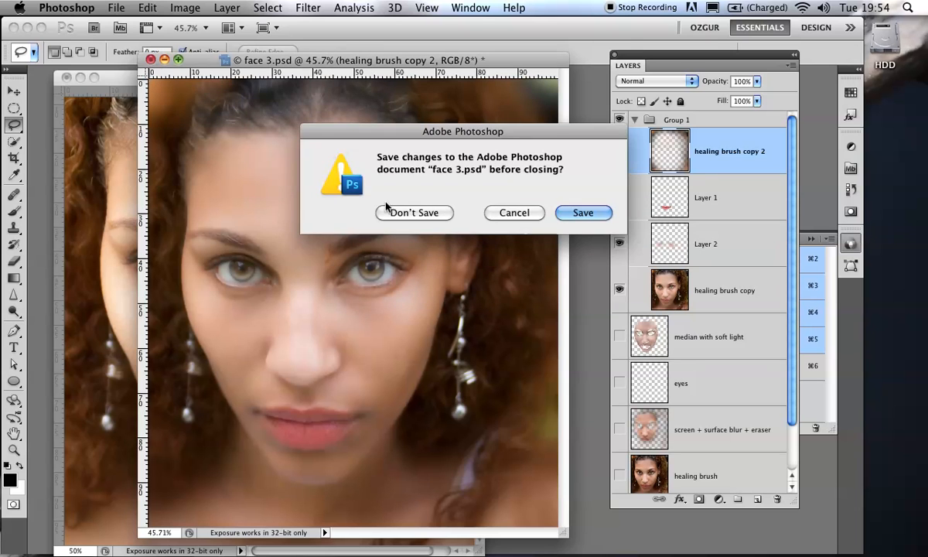
{"action": "left_click", "coordinate": [404, 212]}
{"action": "left_click", "coordinate": [66, 77]}
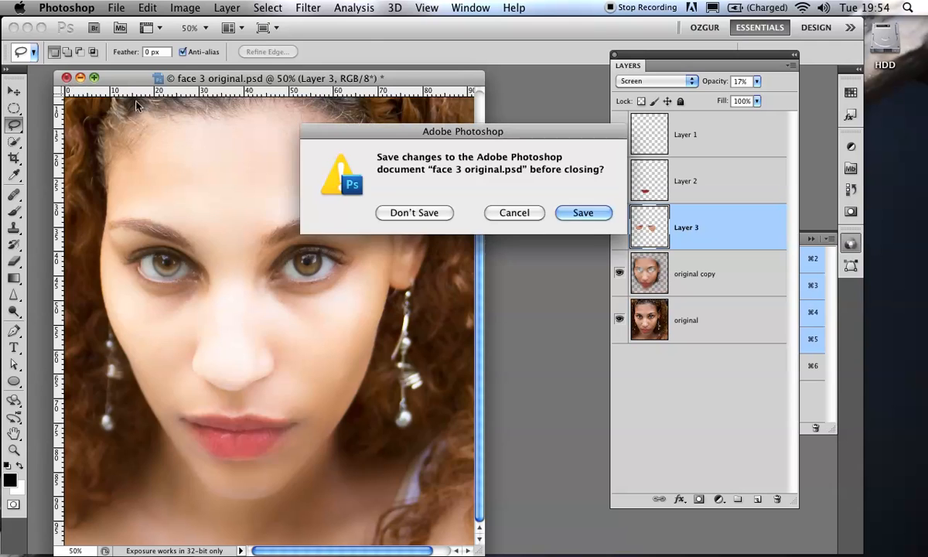
{"action": "left_click", "coordinate": [410, 212]}
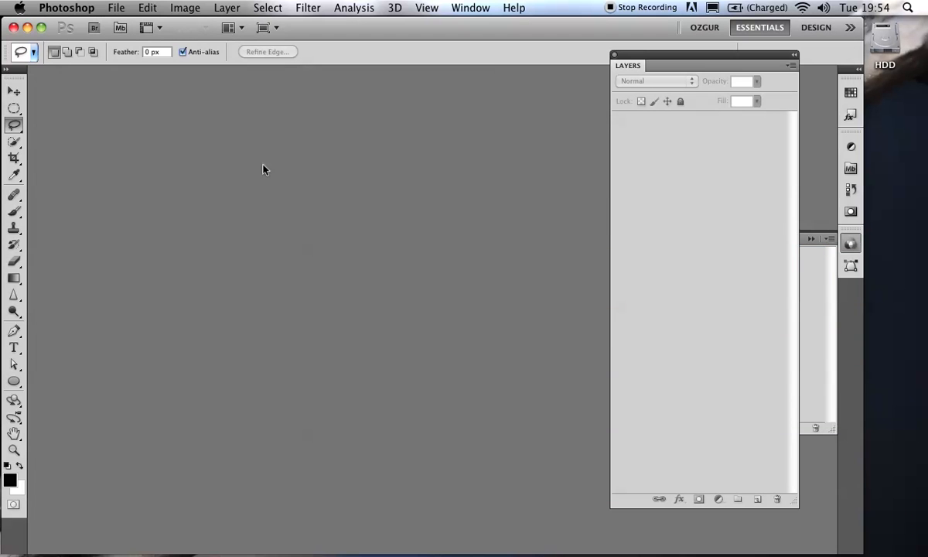
Open CF126691-100dpi.psd from the Retouching – Feb 7 2012 folder
{"action": "left_click", "coordinate": [116, 8]}
{"action": "left_click", "coordinate": [147, 45]}
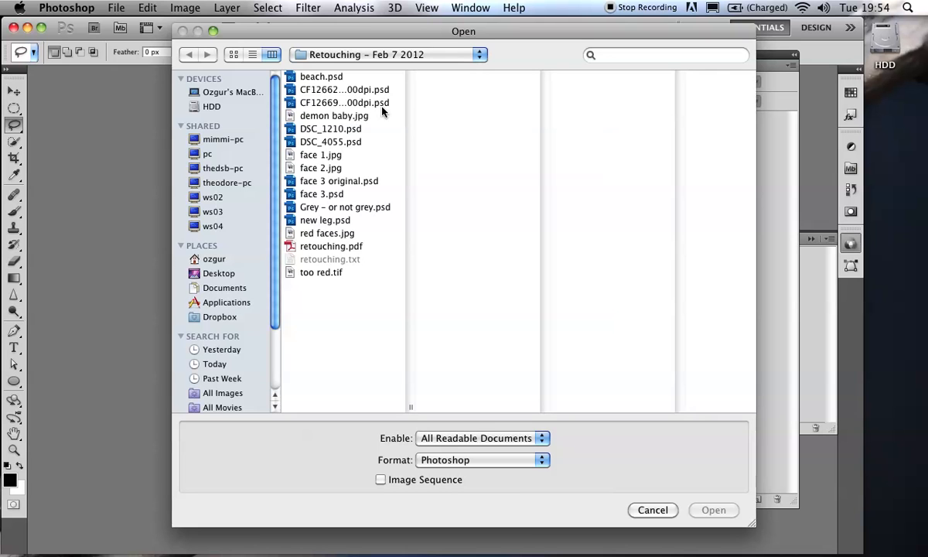
{"action": "left_click", "coordinate": [361, 91]}
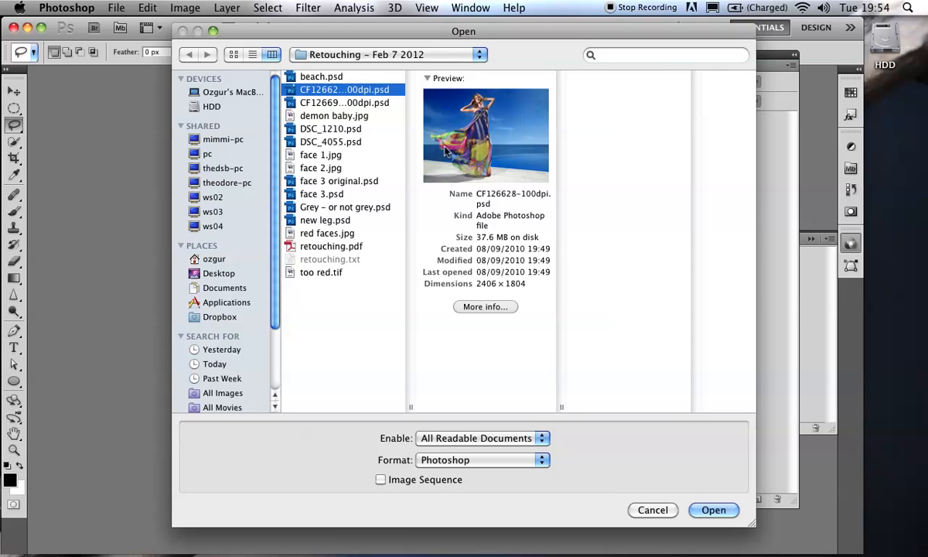
{"action": "left_click", "coordinate": [340, 103]}
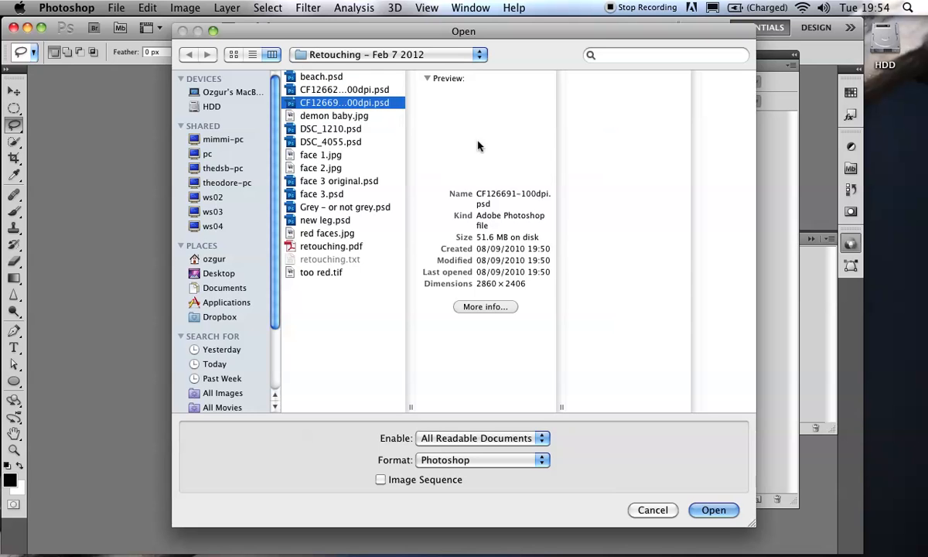
{"action": "left_click", "coordinate": [711, 510]}
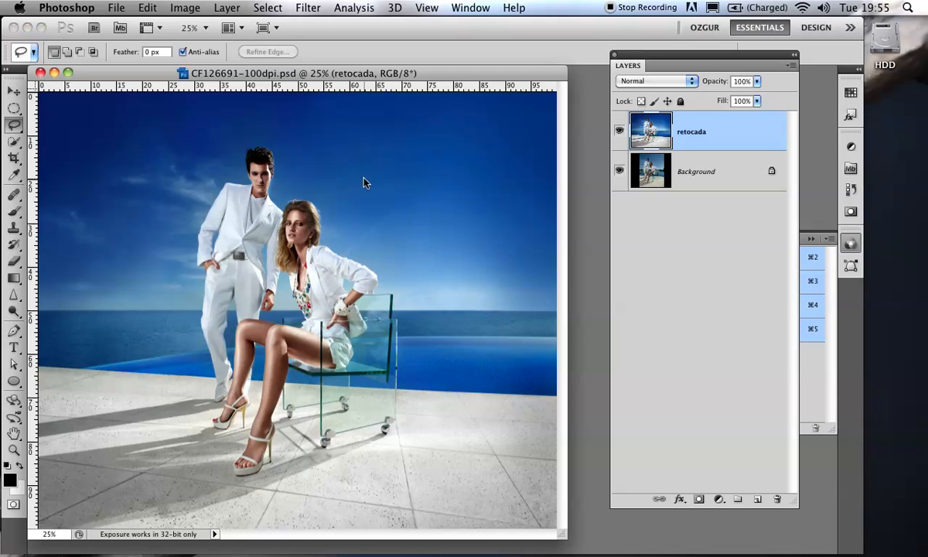
Open CF126628-100dpi.psd from the same folder
{"action": "left_click", "coordinate": [113, 10]}
{"action": "left_click", "coordinate": [121, 37]}
{"action": "left_click", "coordinate": [344, 90]}
{"action": "left_click", "coordinate": [711, 510]}
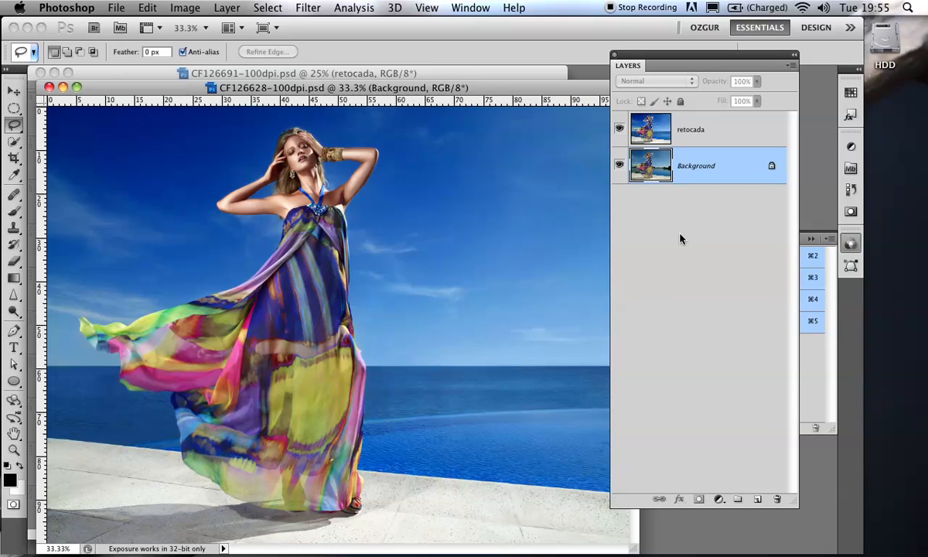
Compare the whole beach image with and without the retocada layer, with the Layers panel moved clear of the picture
{"action": "left_click", "coordinate": [619, 129]}
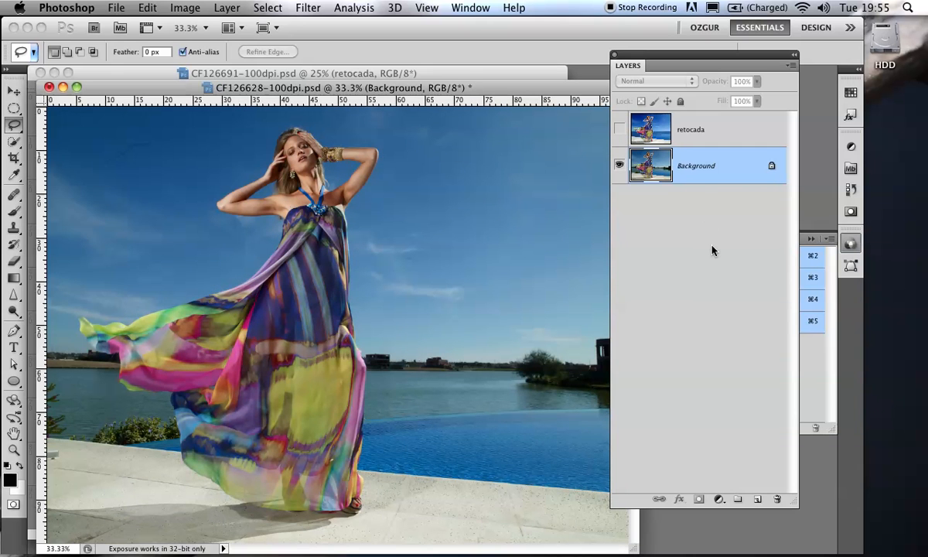
{"action": "left_click_drag", "start_coordinate": [671, 73], "coordinate": [693, 102]}
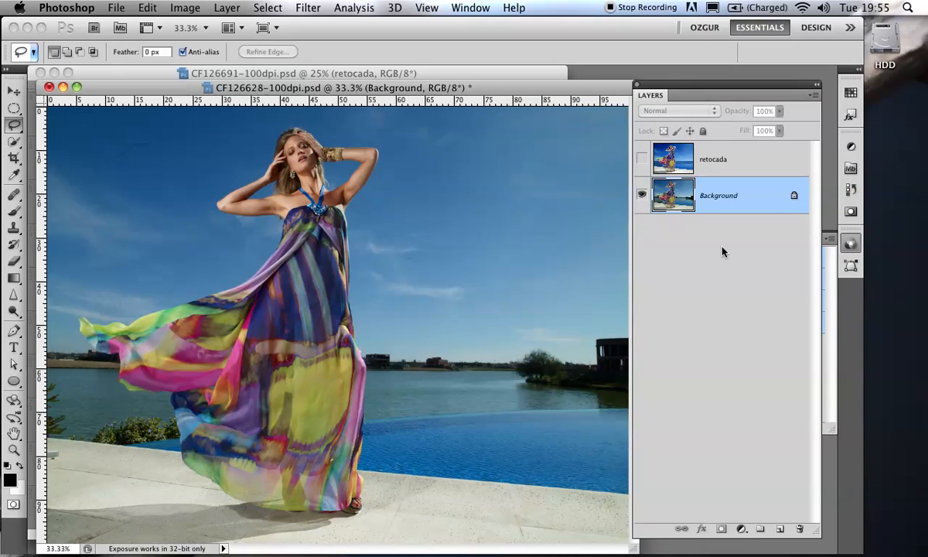
{"action": "left_click", "coordinate": [641, 159]}
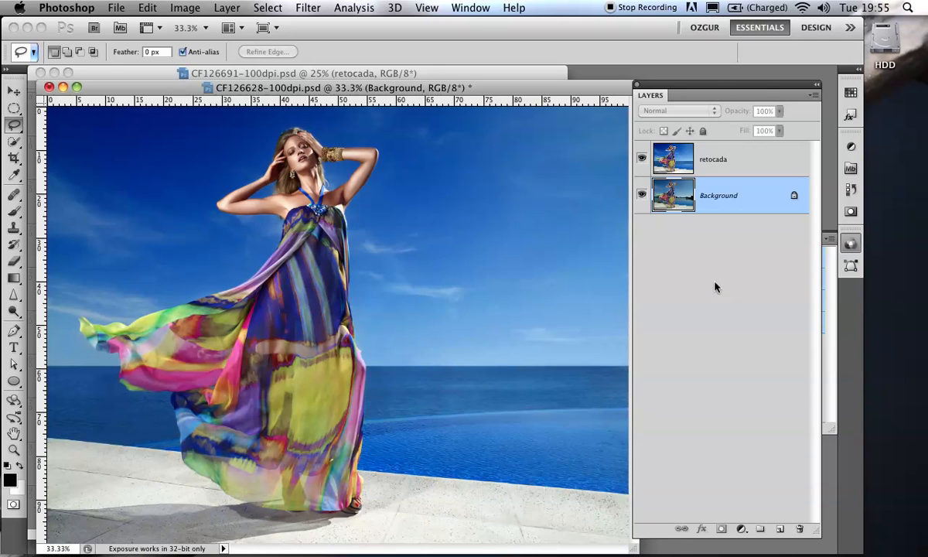
{"action": "left_click", "coordinate": [641, 159]}
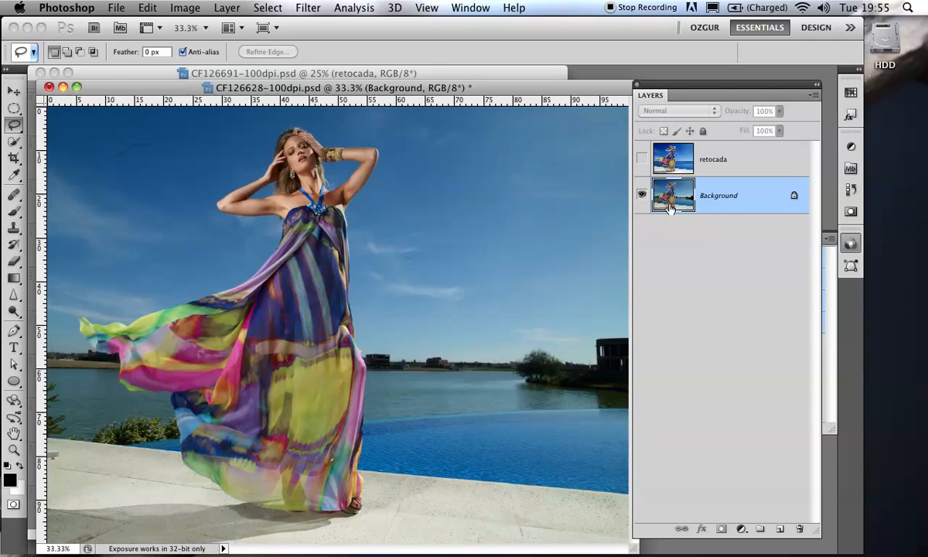
{"action": "left_click", "coordinate": [641, 159]}
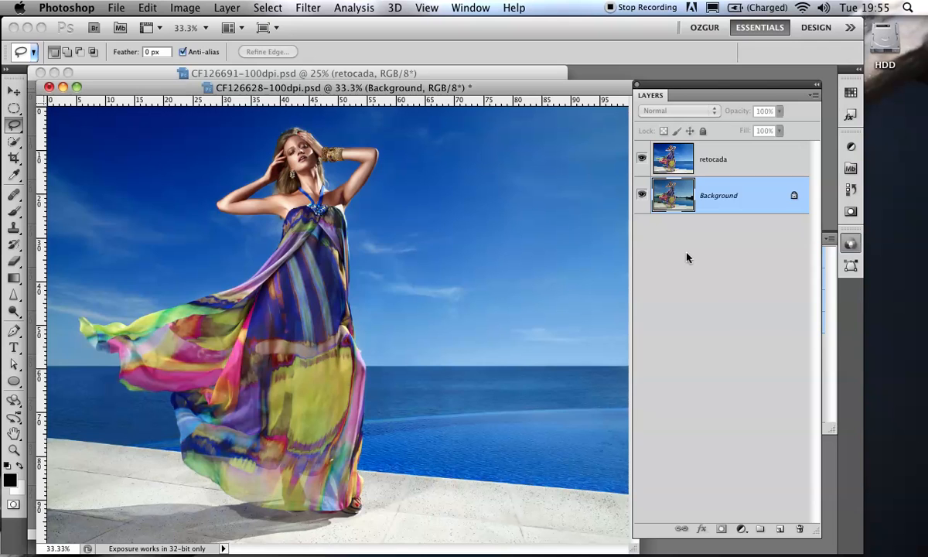
{"action": "left_click", "coordinate": [641, 159]}
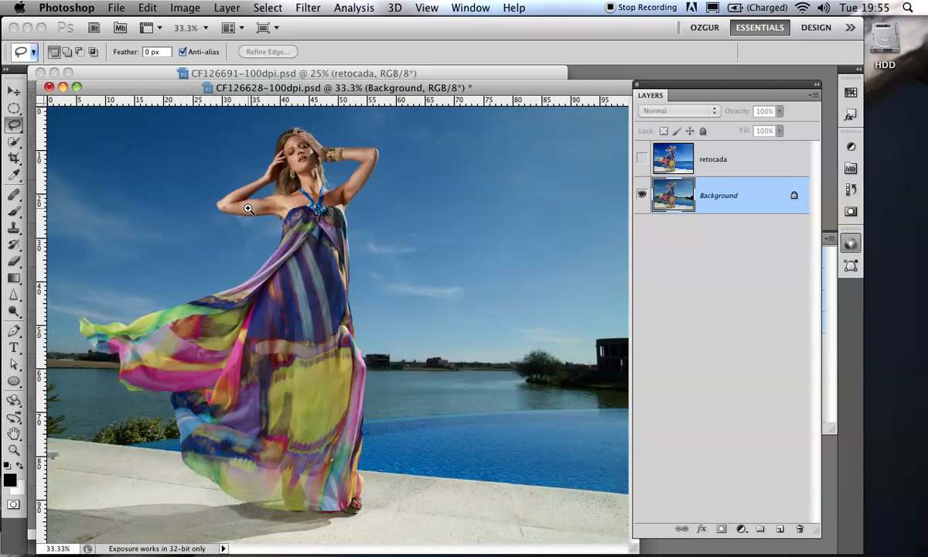
Examine the model's raised arm and armpit with and without the retocada layer
{"action": "left_click_drag", "start_coordinate": [236, 195], "coordinate": [350, 308]}
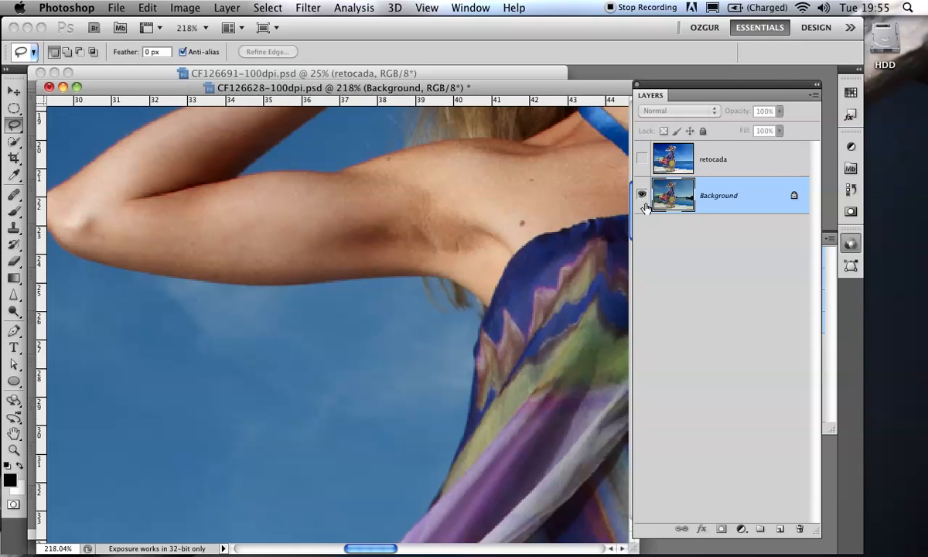
{"action": "left_click", "coordinate": [641, 159]}
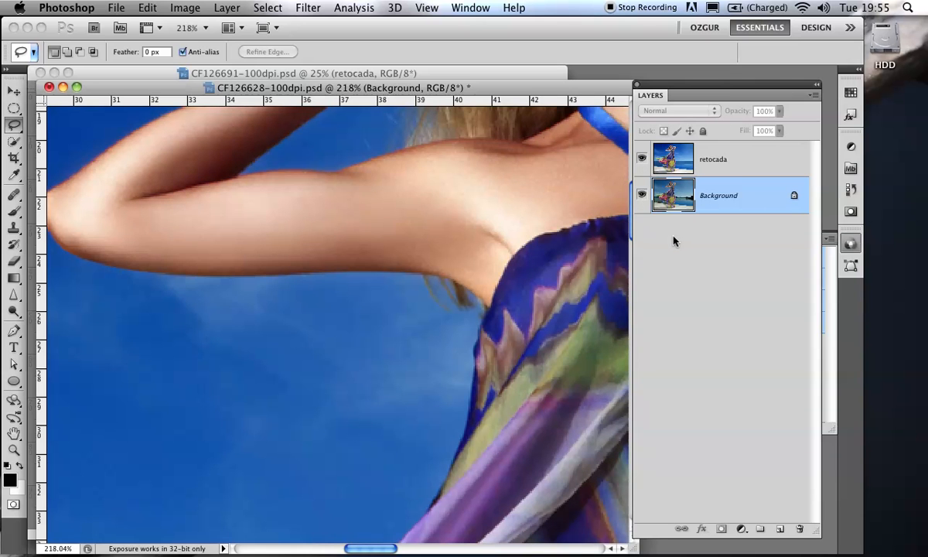
{"action": "left_click", "coordinate": [641, 158]}
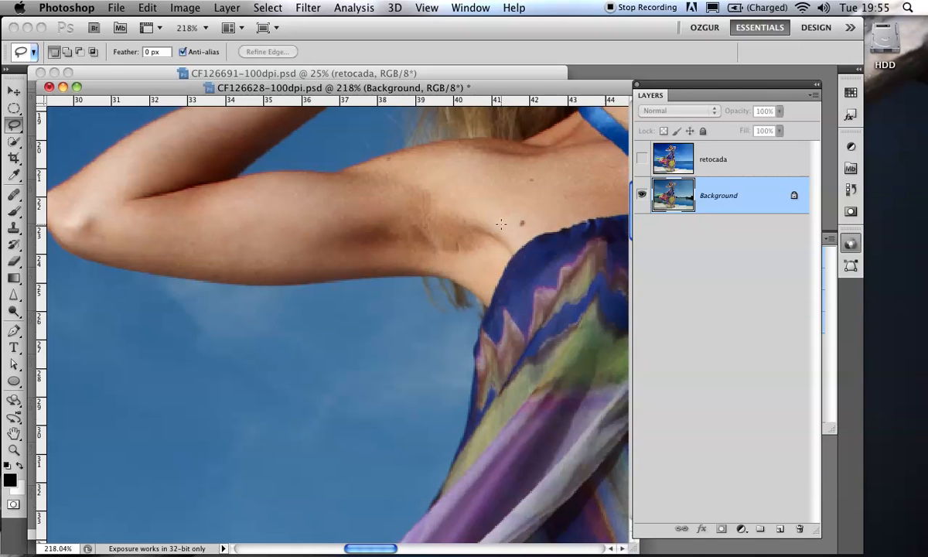
{"action": "left_click", "coordinate": [641, 158]}
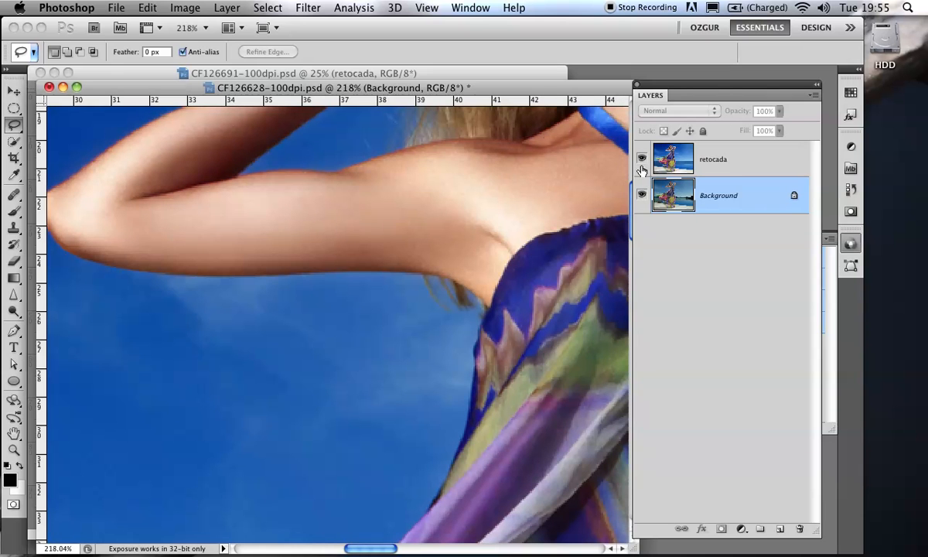
Compare the model's face, neck and hands with and without the retocada layer, leaving the layer hidden
{"action": "mouse_move", "coordinate": [546, 206]}
{"action": "left_mouse_down"}
{"action": "mouse_move", "coordinate": [506, 217]}
{"action": "mouse_move", "coordinate": [251, 433]}
{"action": "mouse_move", "coordinate": [248, 501]}
{"action": "left_mouse_up"}
{"action": "left_click_drag", "start_coordinate": [320, 329], "coordinate": [346, 442]}
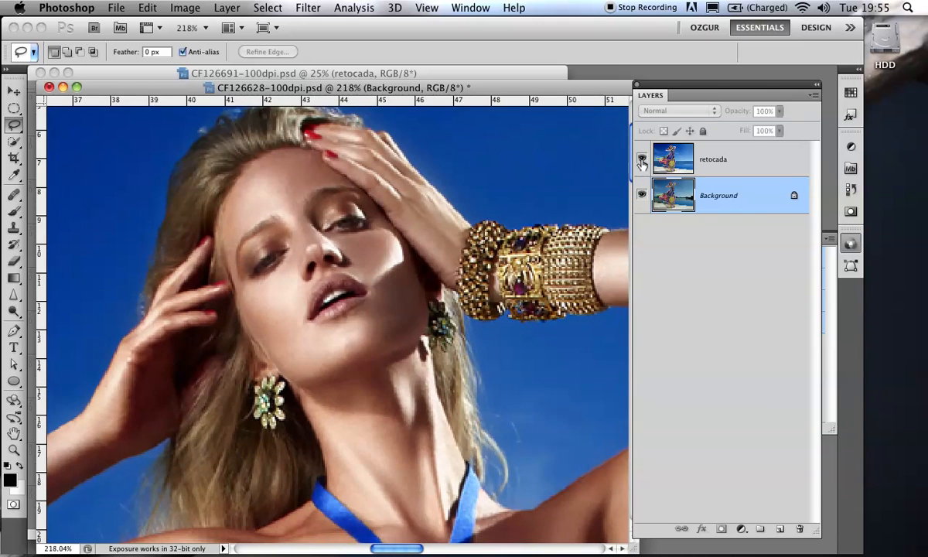
{"action": "left_click", "coordinate": [640, 160]}
{"action": "left_click", "coordinate": [642, 160]}
{"action": "left_click", "coordinate": [642, 161]}
{"action": "left_click", "coordinate": [641, 161]}
{"action": "left_click", "coordinate": [642, 160]}
{"action": "left_click", "coordinate": [643, 161]}
{"action": "left_click", "coordinate": [642, 161]}
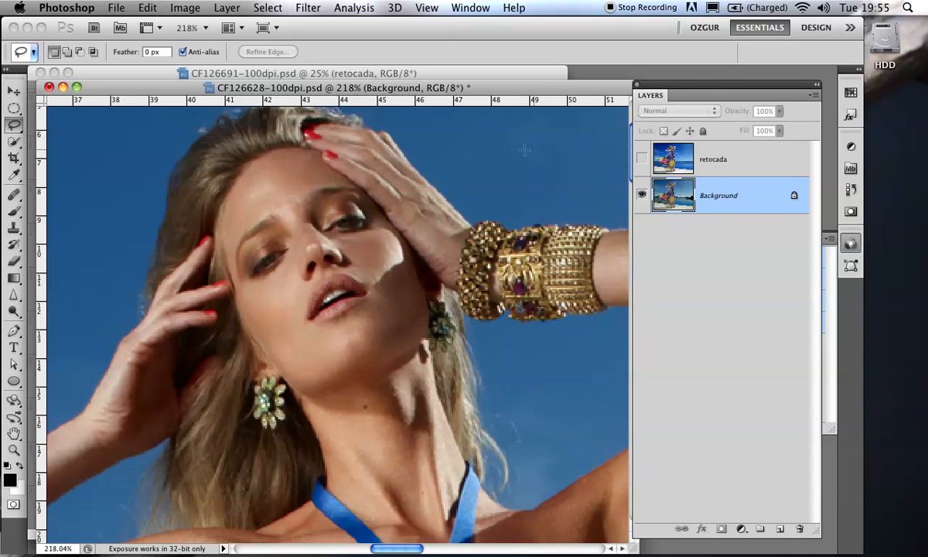
Start the Liquify filter on the Background layer, framed on the model's face, and set the warp brush size to 82
{"action": "left_click", "coordinate": [307, 8]}
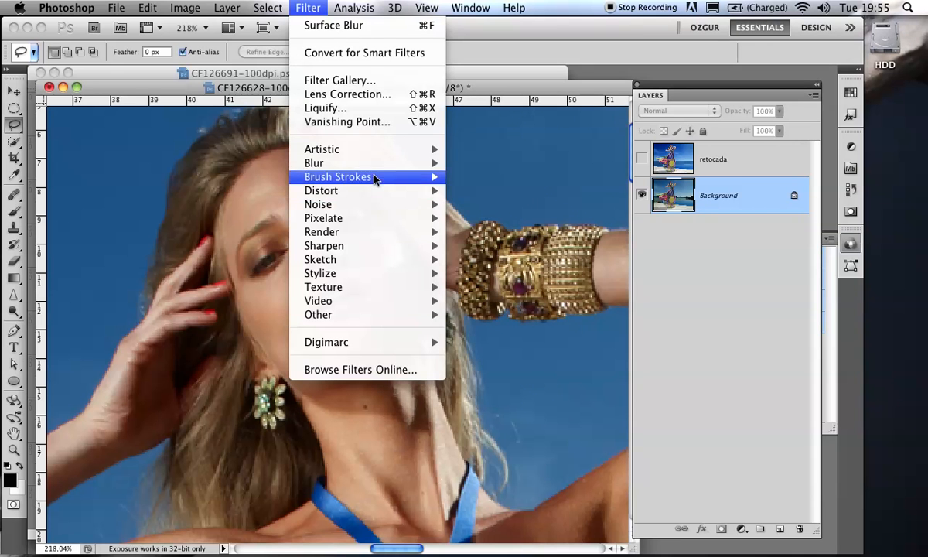
{"action": "left_click", "coordinate": [358, 109]}
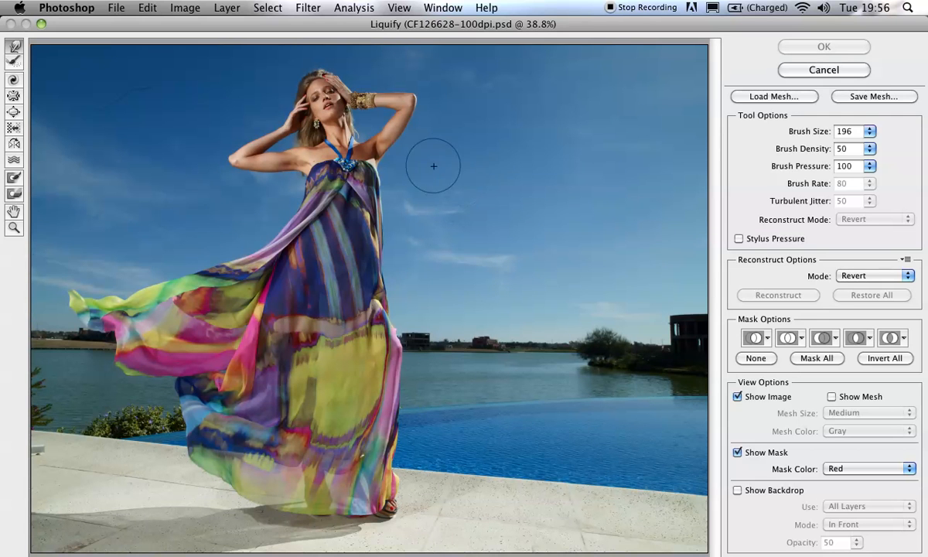
{"action": "left_click_drag", "start_coordinate": [265, 73], "coordinate": [358, 146]}
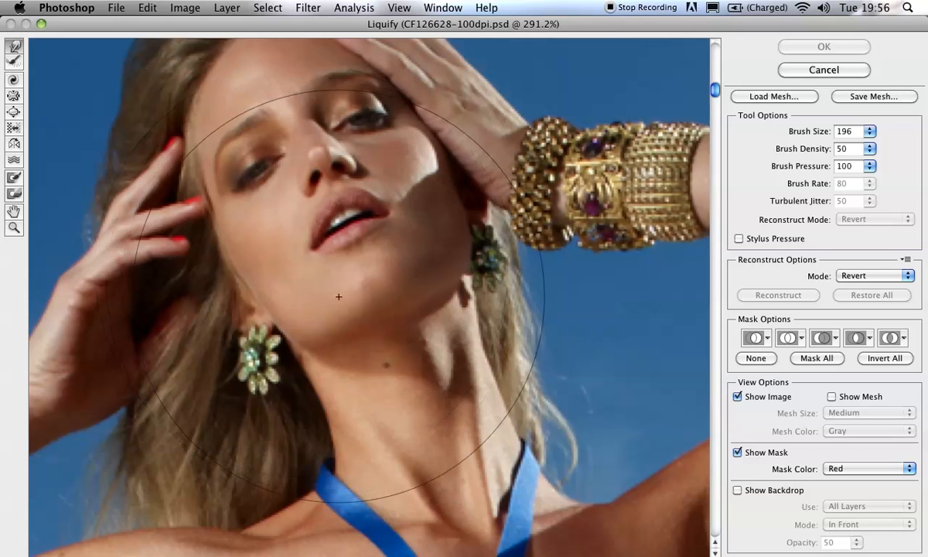
{"action": "key", "text": "bracketleft"}
{"action": "key", "text": "bracketleft"}
{"action": "key", "text": "bracketleft"}
{"action": "key", "text": "bracketleft"}
{"action": "key", "text": "bracketleft"}
{"action": "key", "text": "bracketleft"}
{"action": "key", "text": "bracketleft"}
{"action": "key", "text": "bracketleft"}
{"action": "key", "text": "bracketleft"}
{"action": "key", "text": "bracketleft"}
{"action": "key", "text": "bracketleft"}
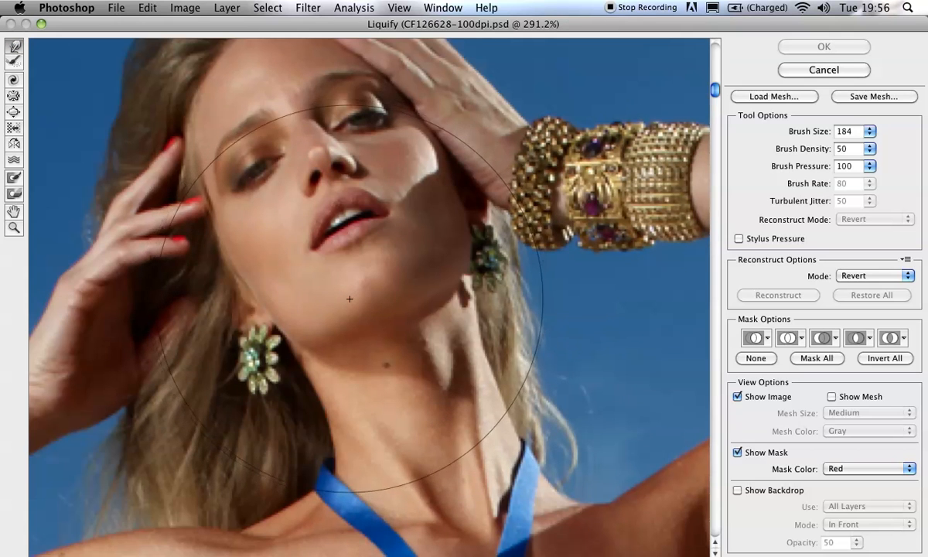
{"action": "key", "text": "bracketleft"}
{"action": "key", "text": "bracketleft"}
{"action": "key", "text": "bracketleft"}
{"action": "key", "text": "bracketleft"}
{"action": "key", "text": "bracketleft"}
{"action": "key", "text": "bracketleft"}
{"action": "key", "text": "bracketleft"}
{"action": "key", "text": "bracketleft"}
{"action": "key", "text": "bracketleft"}
{"action": "key", "text": "bracketleft"}
{"action": "key", "text": "bracketleft"}
{"action": "key", "text": "bracketleft"}
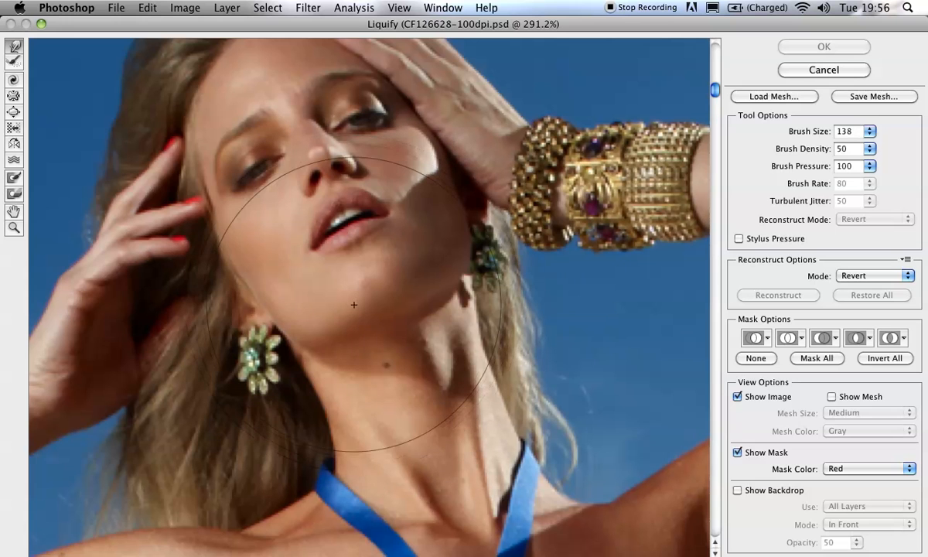
{"action": "key", "text": "bracketleft"}
{"action": "key", "text": "bracketleft"}
{"action": "key", "text": "bracketleft"}
{"action": "key", "text": "bracketleft"}
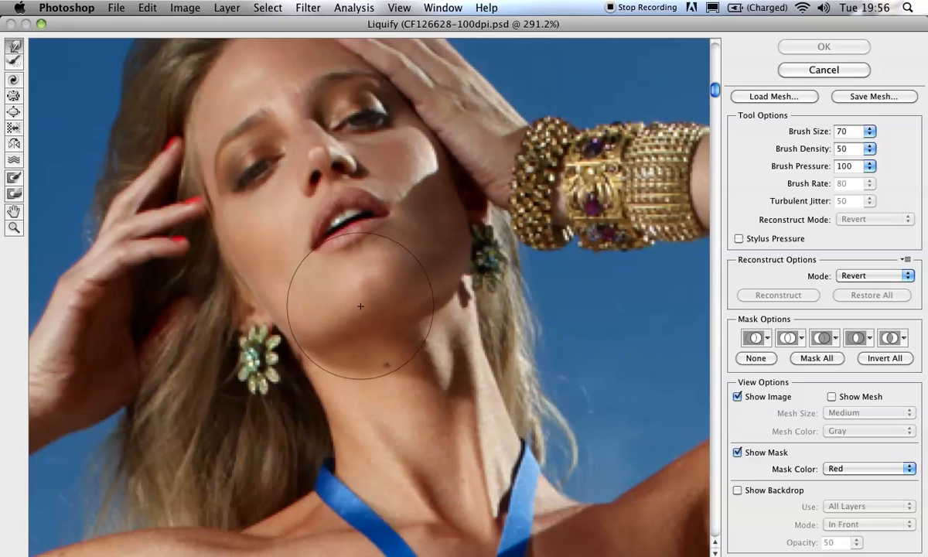
{"action": "key", "text": "bracketright"}
{"action": "key", "text": "bracketright"}
{"action": "key", "text": "bracketright"}
{"action": "key", "text": "bracketright"}
{"action": "key", "text": "bracketright"}
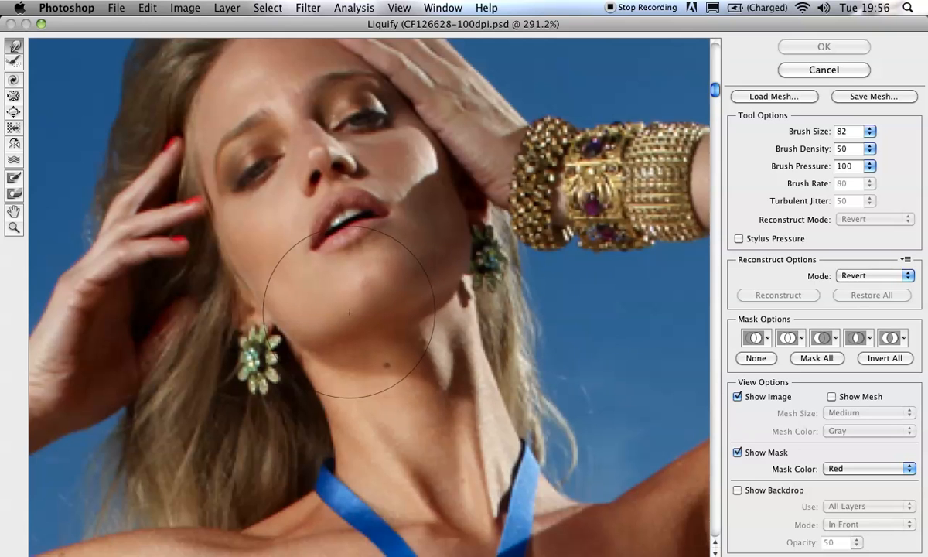
Try reshaping the model's chin, jawline and nose with the Liquify warp brush, then leave the filter without keeping the changes
{"action": "left_click_drag", "start_coordinate": [336, 324], "coordinate": [362, 311]}
{"action": "left_click_drag", "start_coordinate": [452, 266], "coordinate": [438, 260]}
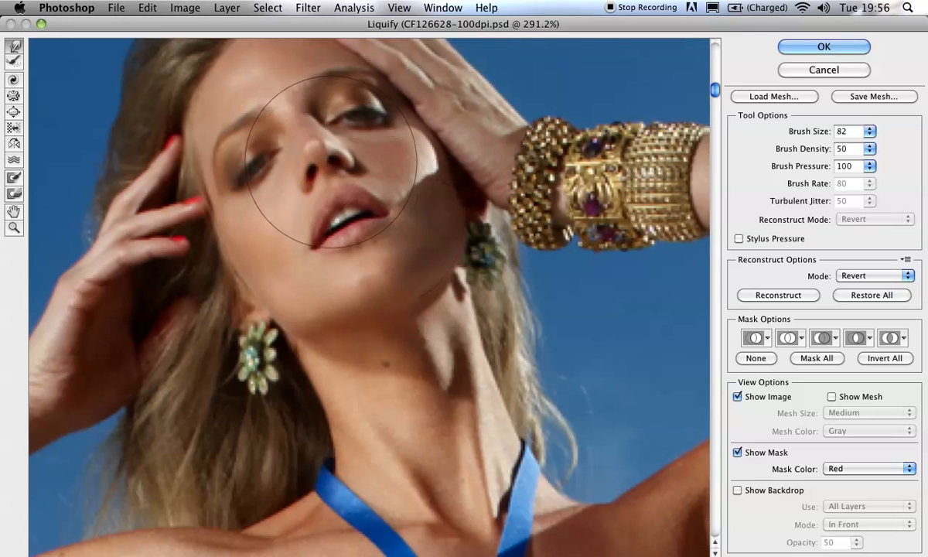
{"action": "mouse_move", "coordinate": [332, 125]}
{"action": "left_mouse_down"}
{"action": "mouse_move", "coordinate": [342, 155]}
{"action": "mouse_move", "coordinate": [334, 183]}
{"action": "mouse_move", "coordinate": [309, 159]}
{"action": "left_mouse_up"}
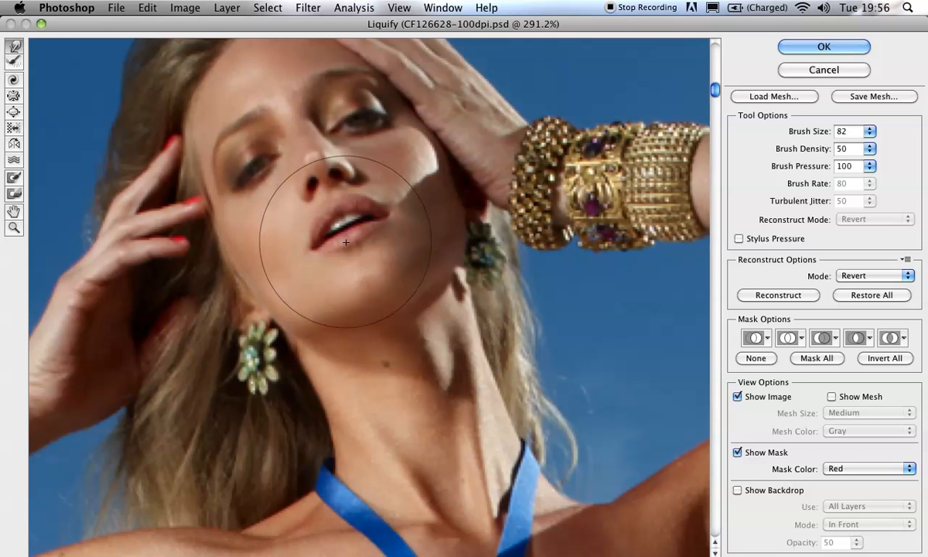
{"action": "key", "text": "super+0"}
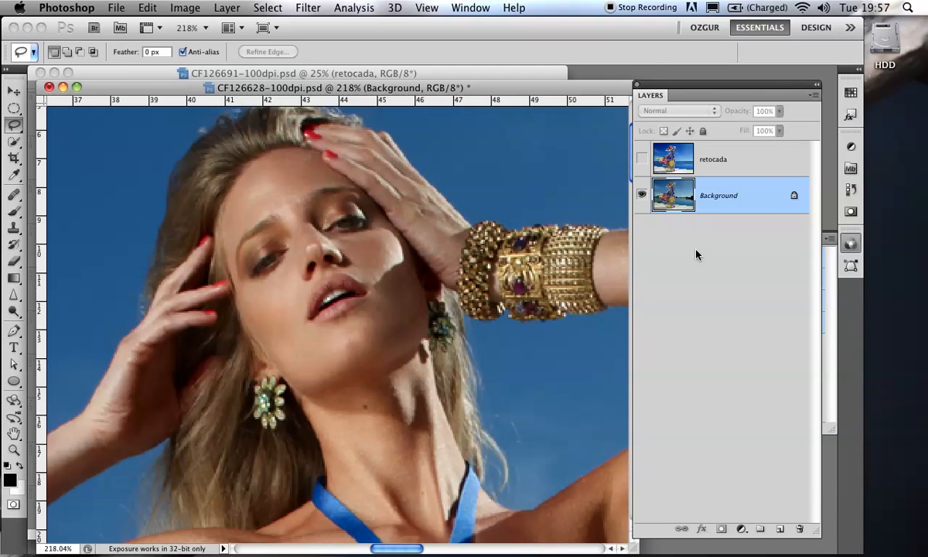
Compare the whole CF126628-100dpi.psd picture with and without the retocada layer, leaving the layer visible
{"action": "key", "text": "super+0"}
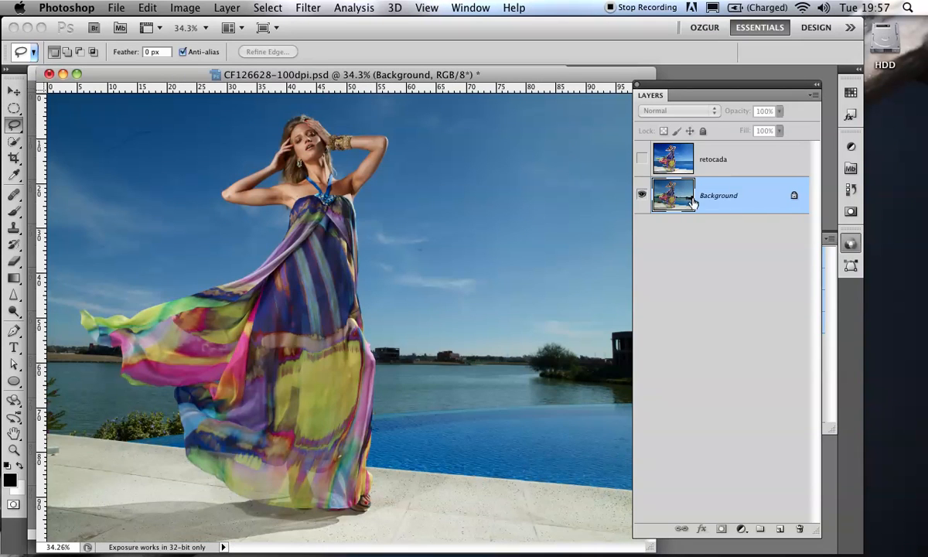
{"action": "left_click", "coordinate": [640, 159]}
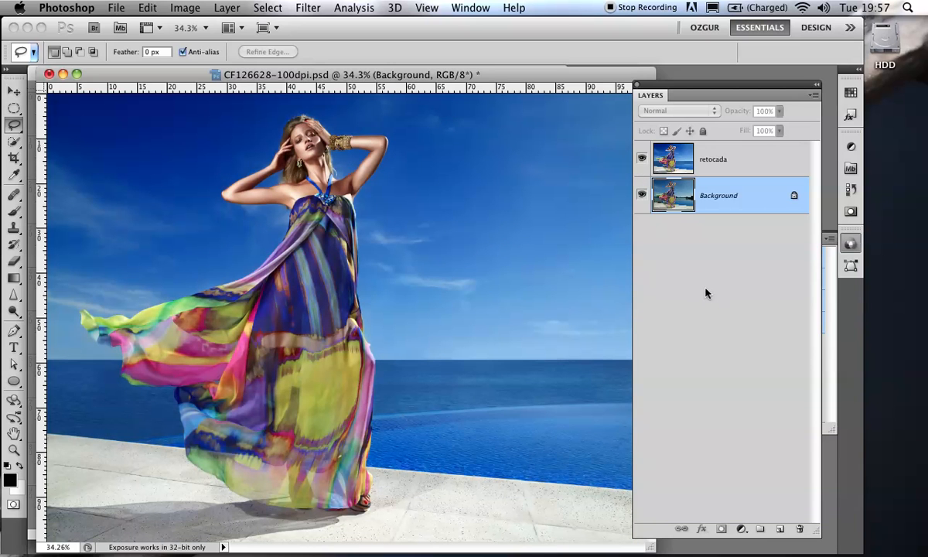
{"action": "left_click", "coordinate": [641, 159]}
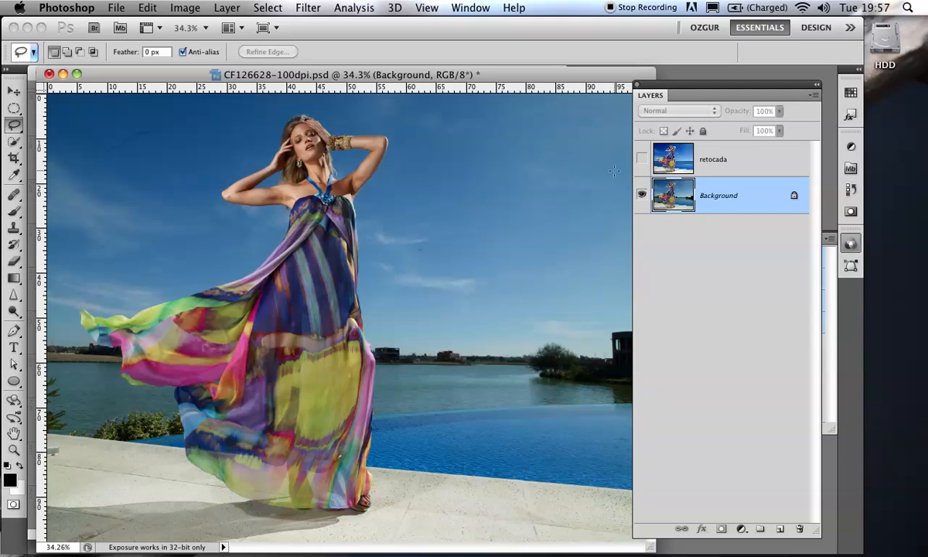
{"action": "left_click", "coordinate": [640, 160]}
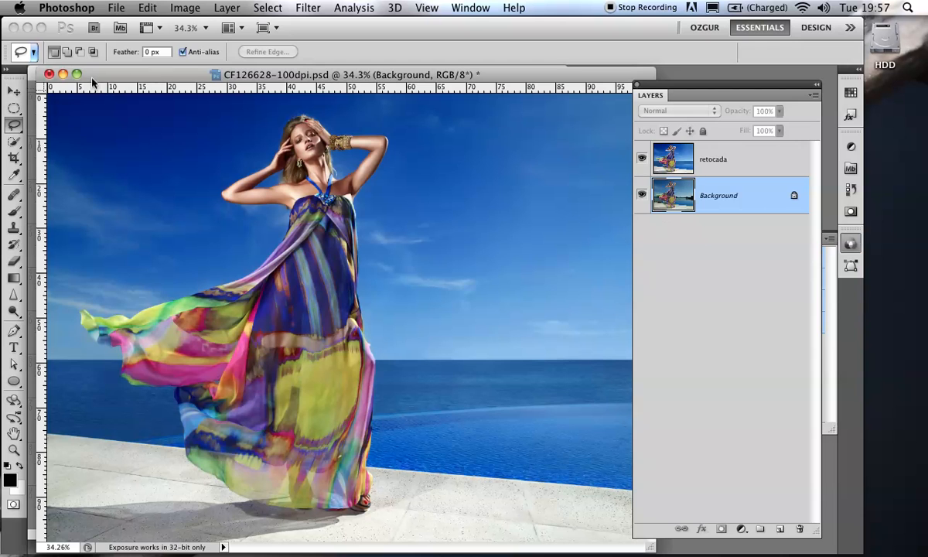
Minimize CF126628-100dpi.psd and compare the couple in CF126691-100dpi.psd with and without the retocada layer
{"action": "left_click", "coordinate": [62, 74]}
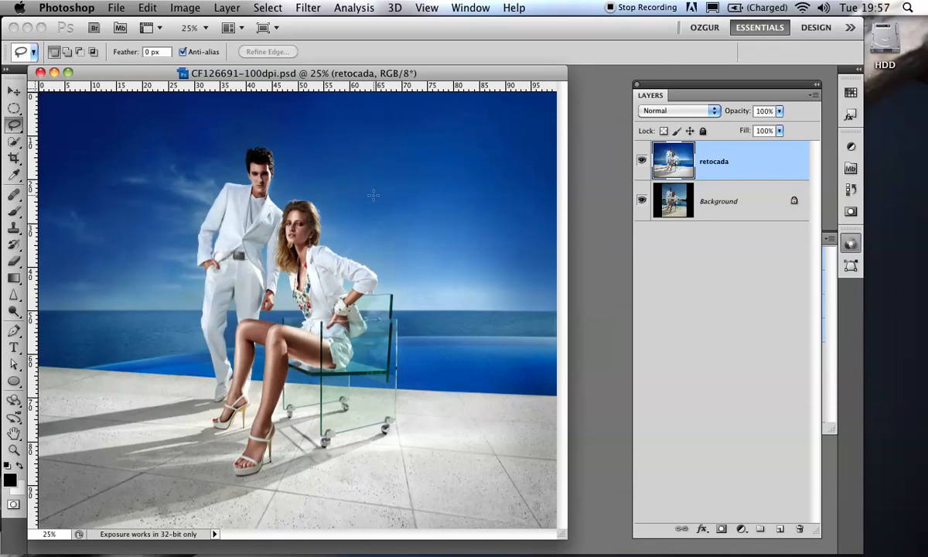
{"action": "left_click", "coordinate": [640, 159]}
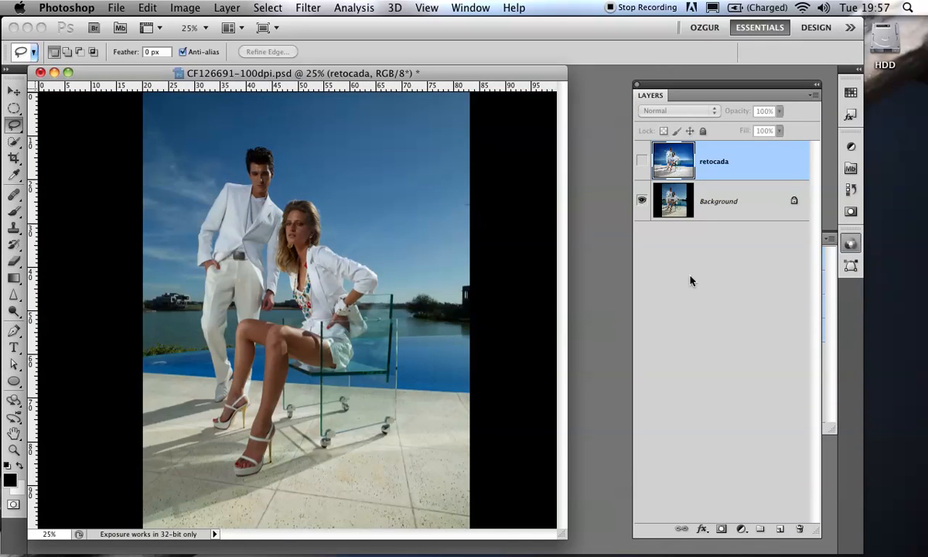
{"action": "left_click", "coordinate": [641, 159]}
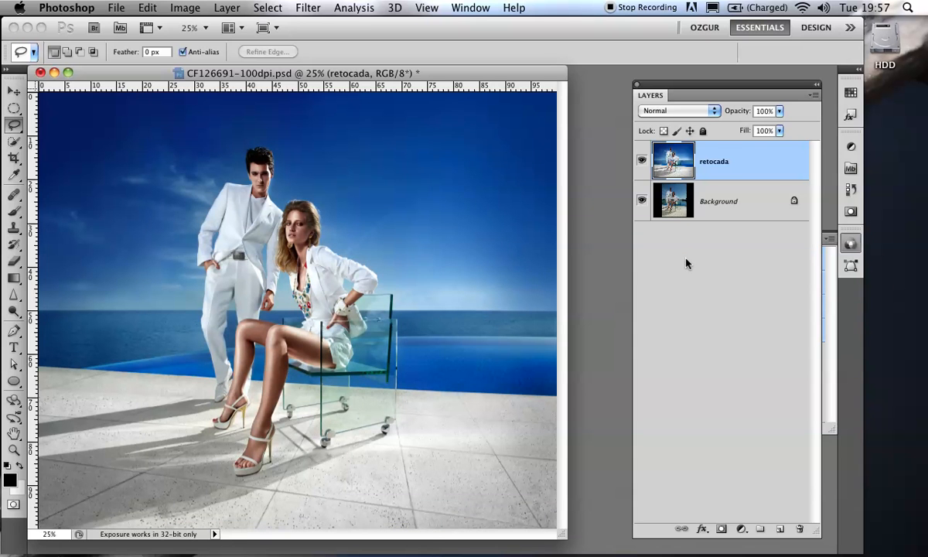
{"action": "left_click", "coordinate": [641, 159]}
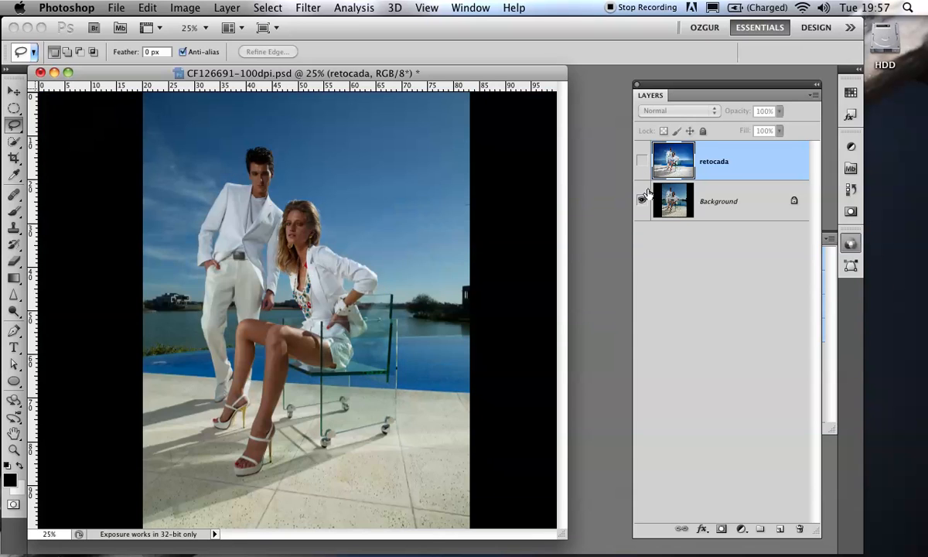
{"action": "left_click", "coordinate": [640, 159]}
Examine the seated woman's legs up close with and without the retocada layer, leaving the layer hidden
{"action": "left_click_drag", "start_coordinate": [247, 331], "coordinate": [308, 189]}
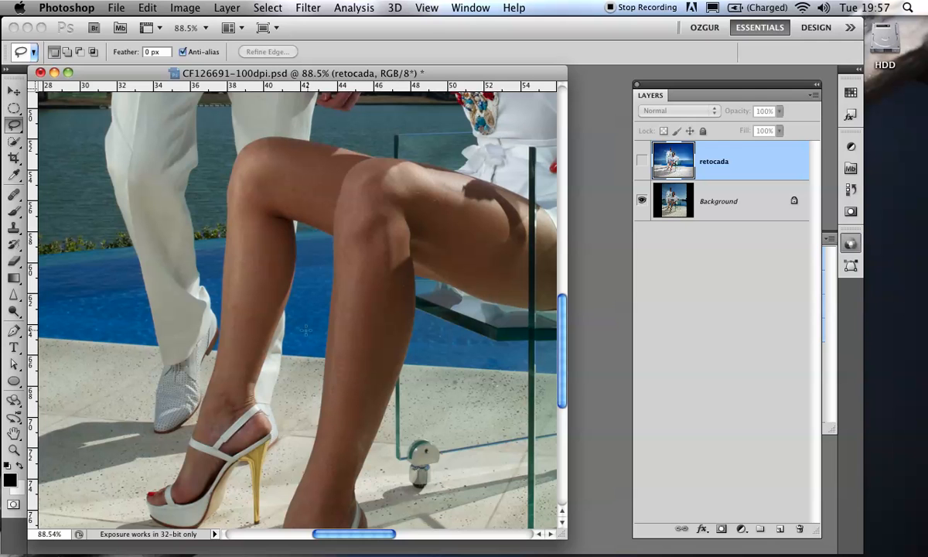
{"action": "left_click", "coordinate": [641, 160]}
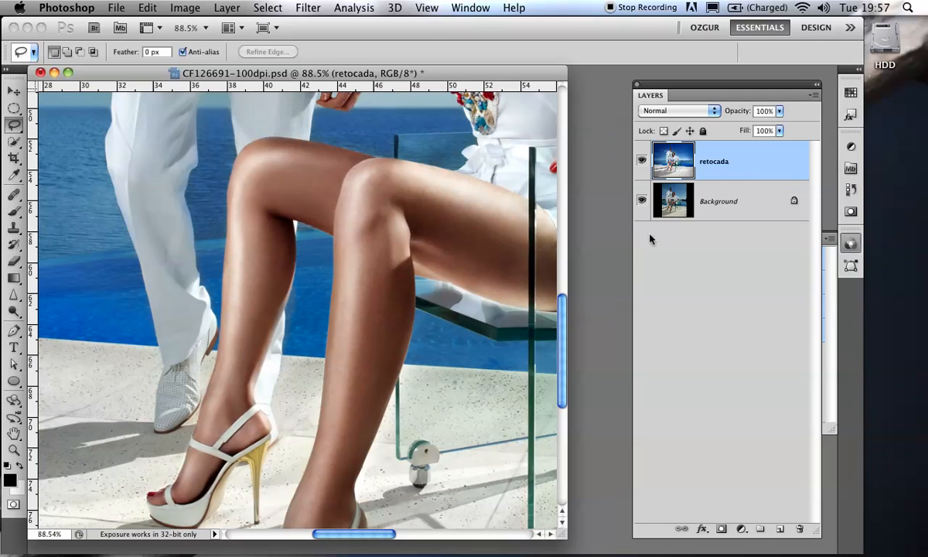
{"action": "left_click", "coordinate": [641, 160]}
Open new leg.psd from the Retouching - Feb 7 2012 folder and enlarge its window around a close view of the legs
{"action": "left_click", "coordinate": [115, 8]}
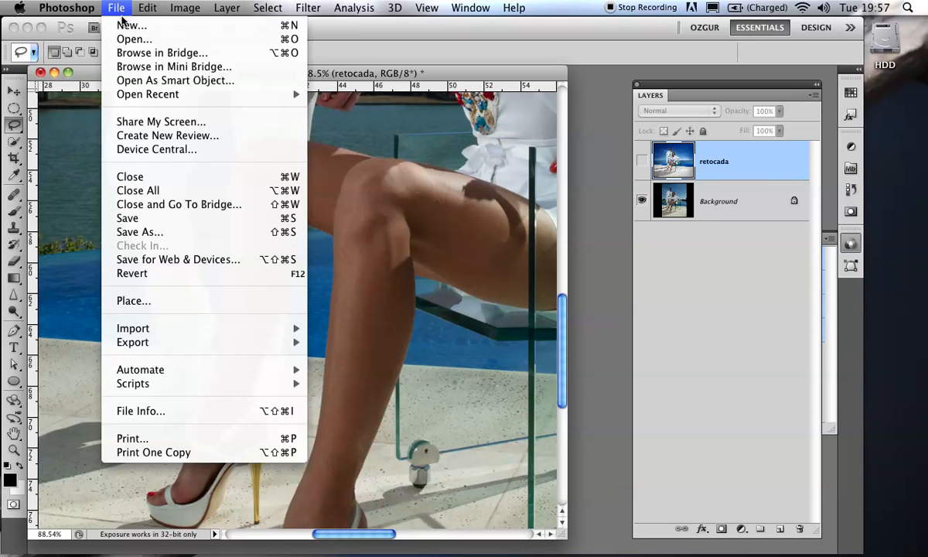
{"action": "left_click", "coordinate": [123, 37]}
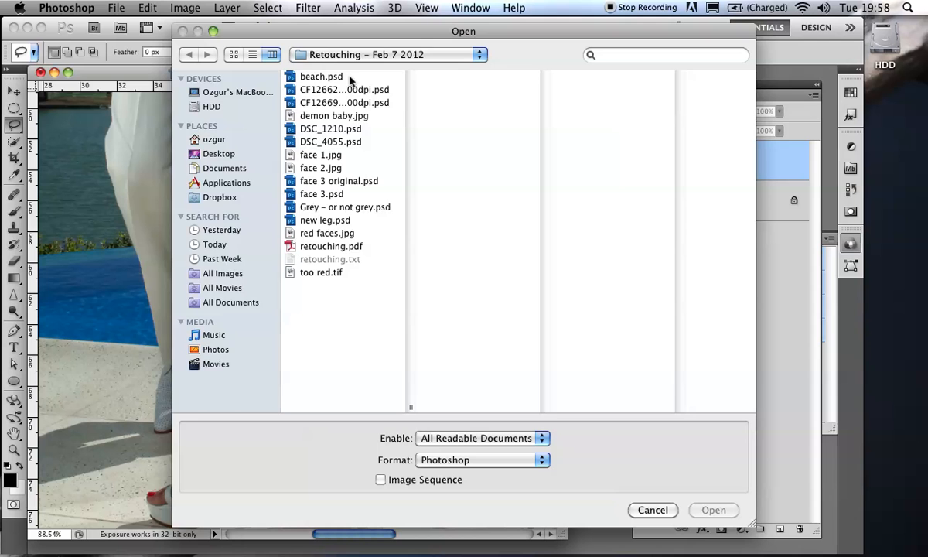
{"action": "left_click", "coordinate": [325, 220]}
{"action": "left_click", "coordinate": [712, 510]}
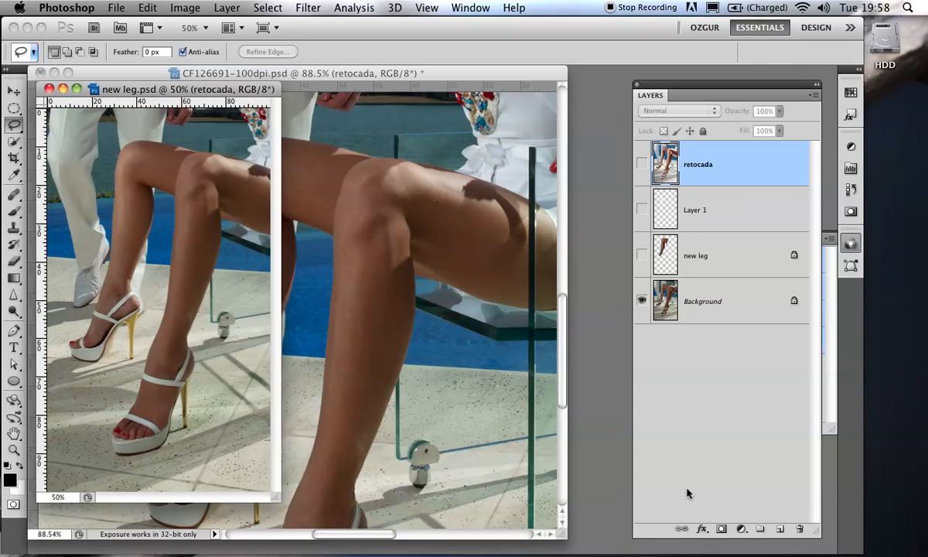
{"action": "left_click_drag", "start_coordinate": [192, 91], "coordinate": [330, 50]}
{"action": "left_click_drag", "start_coordinate": [410, 456], "coordinate": [597, 541]}
{"action": "left_click_drag", "start_coordinate": [377, 265], "coordinate": [379, 331]}
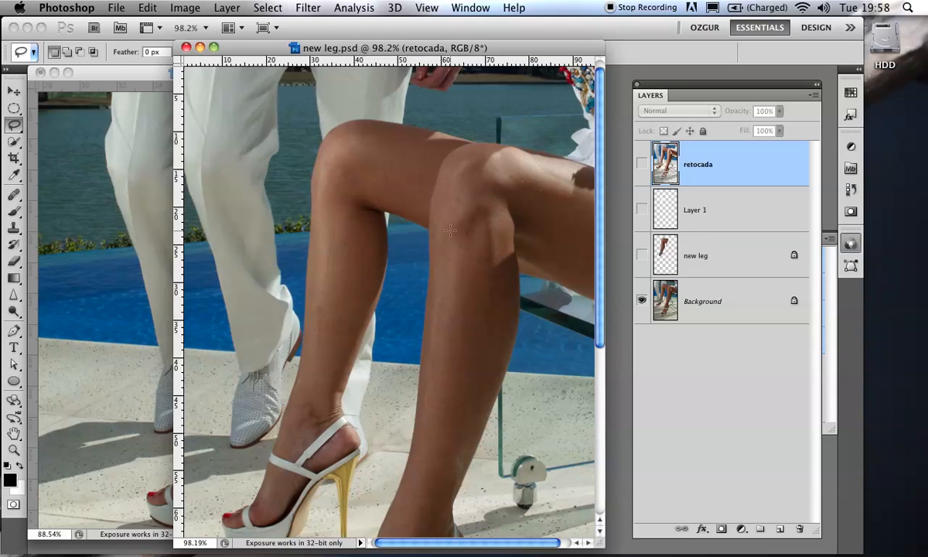
Load the new leg layer's outline as a selection and copy that area of the Background to a new layer
{"action": "left_click", "coordinate": [662, 264], "text": "super"}
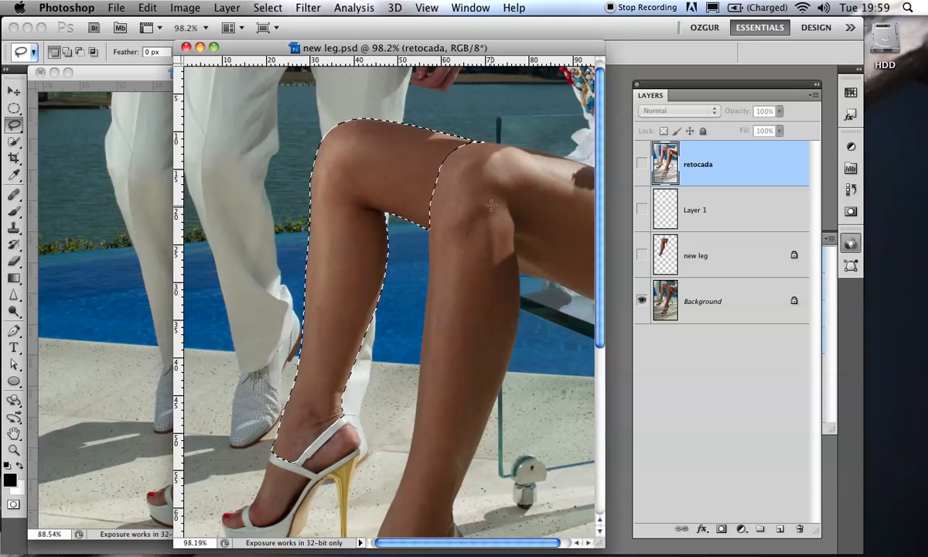
{"action": "left_click", "coordinate": [719, 309]}
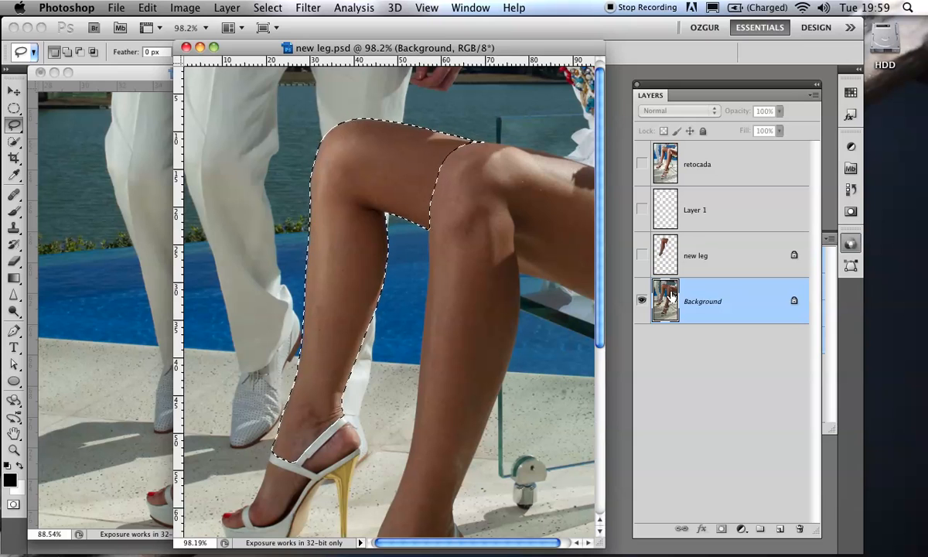
{"action": "key", "text": "ctrl+j"}
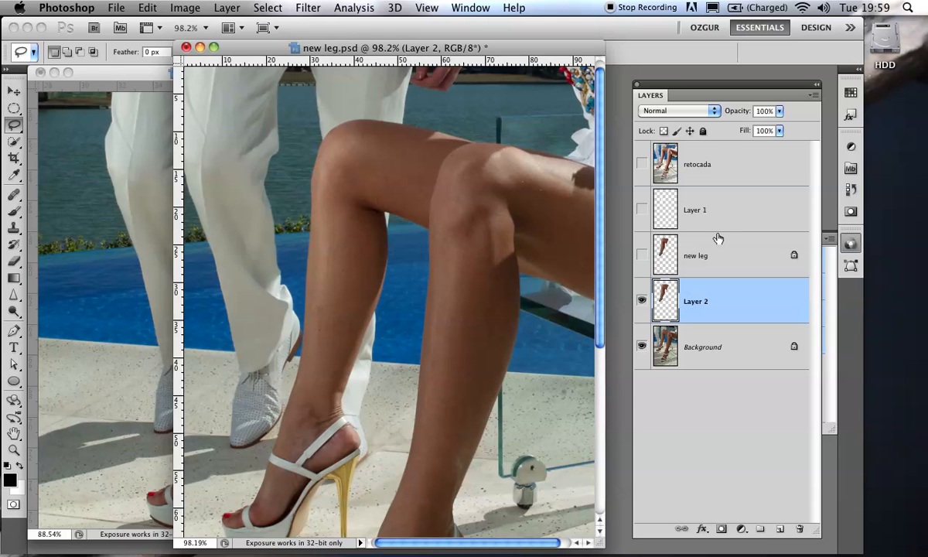
Lock the transparent pixels of the copied leg layer and check the leg on its own with the Background temporarily hidden
{"action": "left_click", "coordinate": [663, 132]}
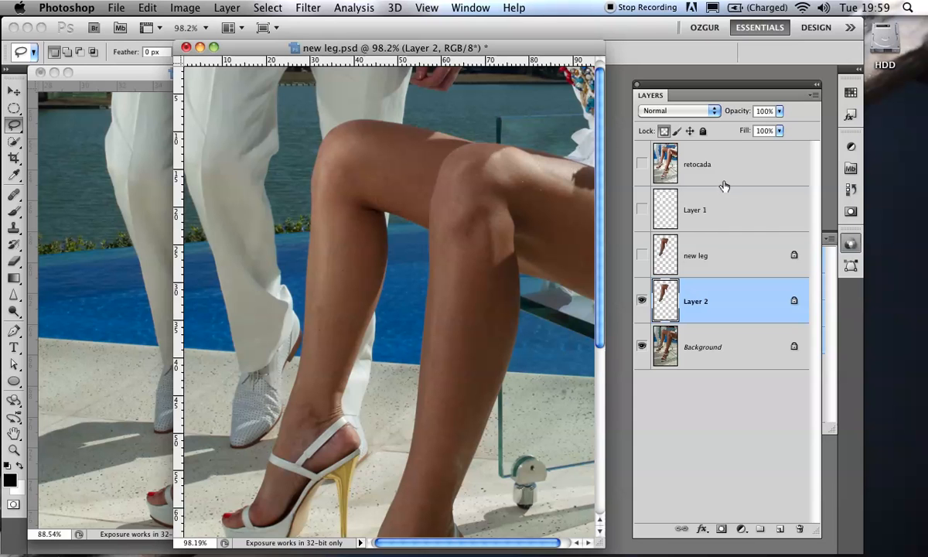
{"action": "left_click", "coordinate": [641, 347]}
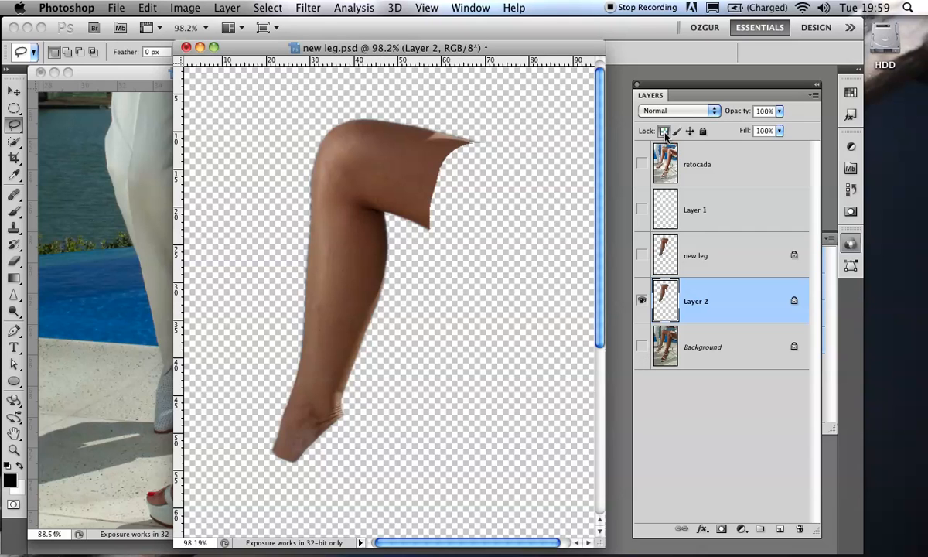
{"action": "left_click", "coordinate": [641, 347]}
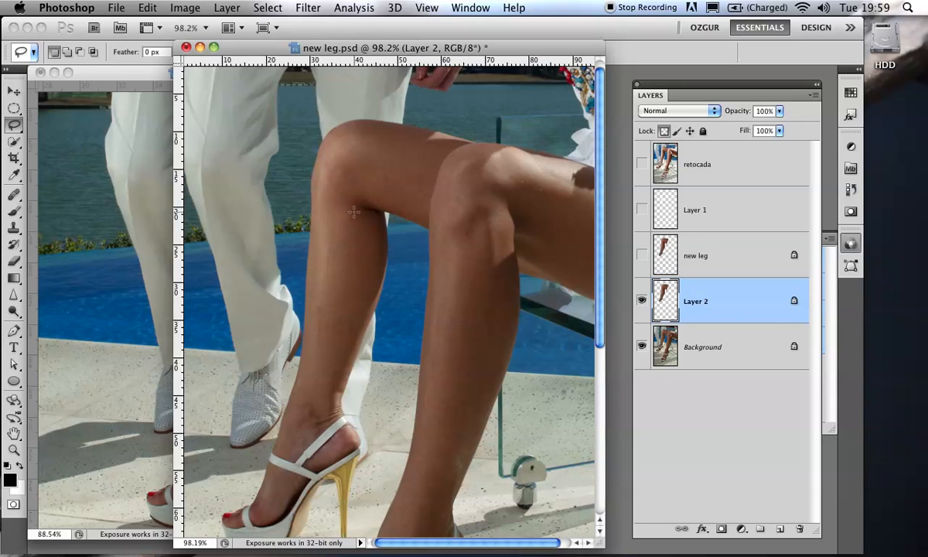
Preview the Median filter on the copied leg layer at radii of 13 and 11 pixels, and cancel it
{"action": "left_click", "coordinate": [298, 10]}
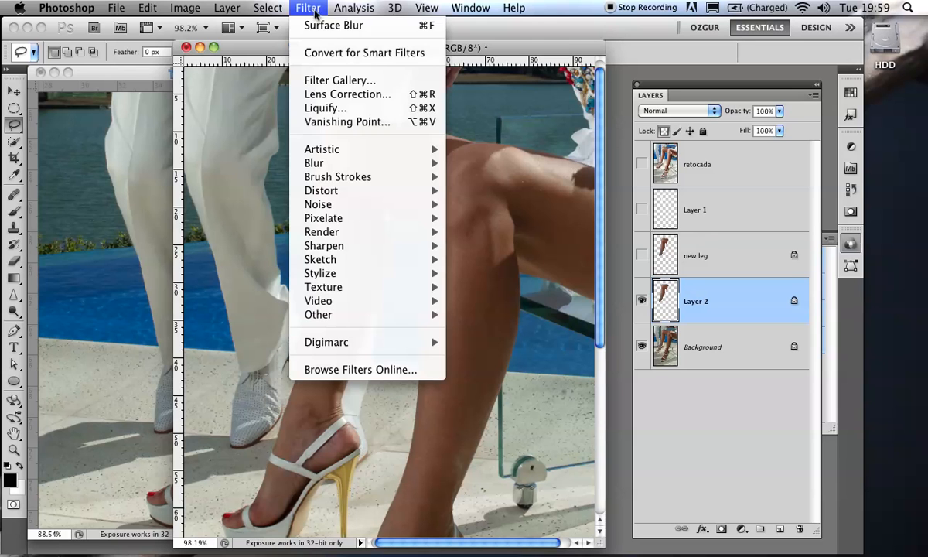
{"action": "mouse_move", "coordinate": [379, 204]}
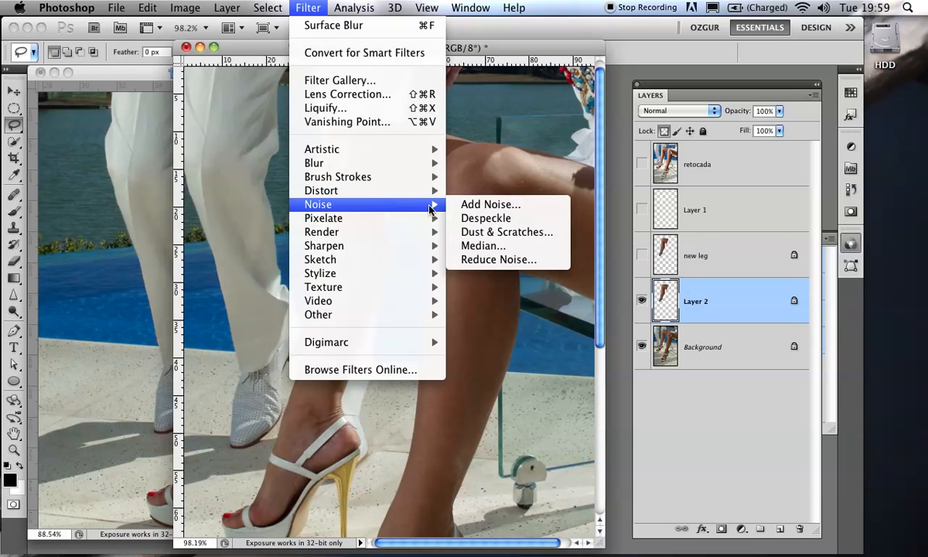
{"action": "left_click", "coordinate": [473, 246]}
{"action": "left_click_drag", "start_coordinate": [437, 150], "coordinate": [638, 199]}
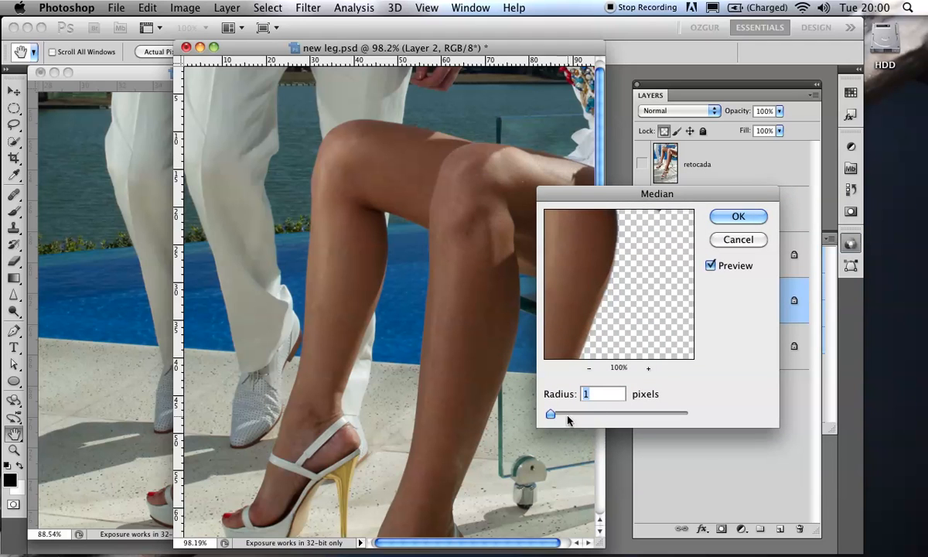
{"action": "left_click", "coordinate": [565, 417]}
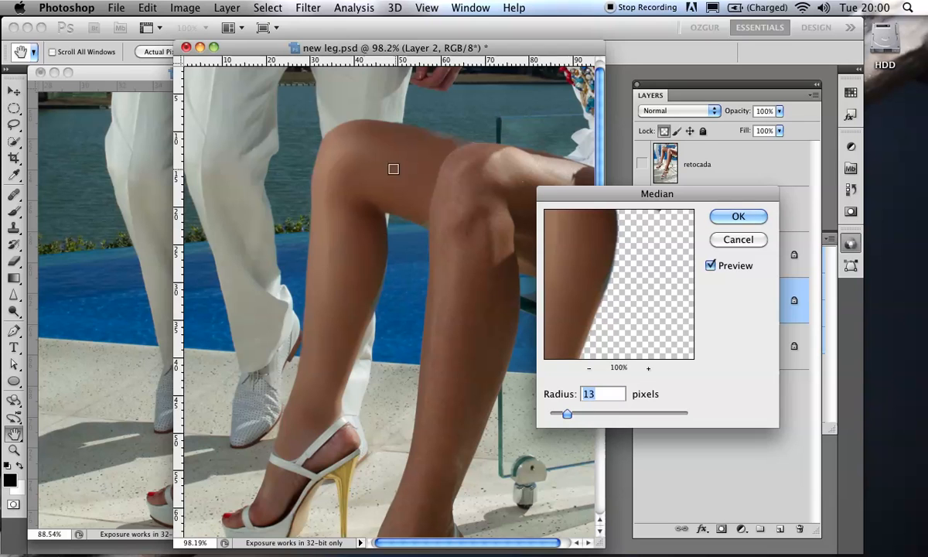
{"action": "left_click_drag", "start_coordinate": [567, 415], "coordinate": [560, 415]}
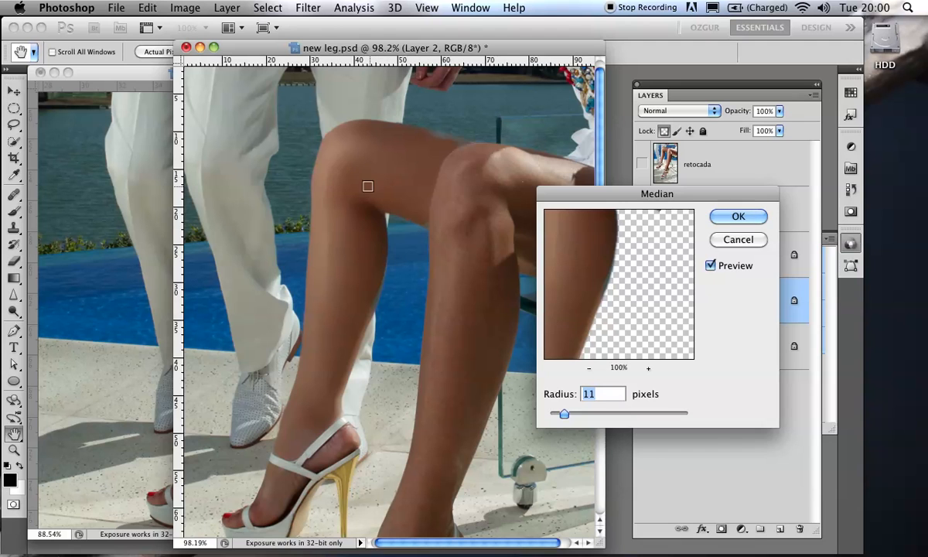
{"action": "left_click", "coordinate": [737, 239]}
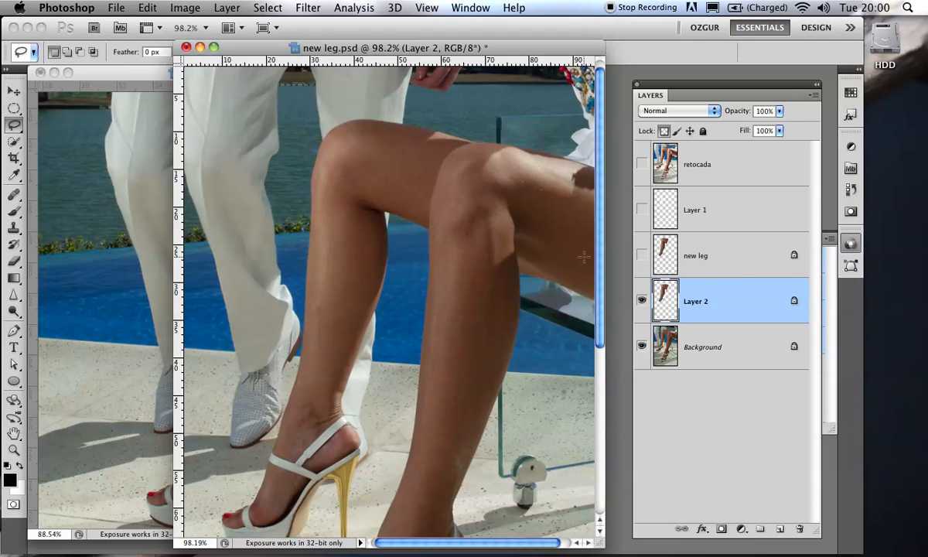
Preview Gaussian Blur on the copied leg layer at a radius of 8.9 pixels, and cancel it
{"action": "left_click", "coordinate": [303, 7]}
{"action": "mouse_move", "coordinate": [330, 163]}
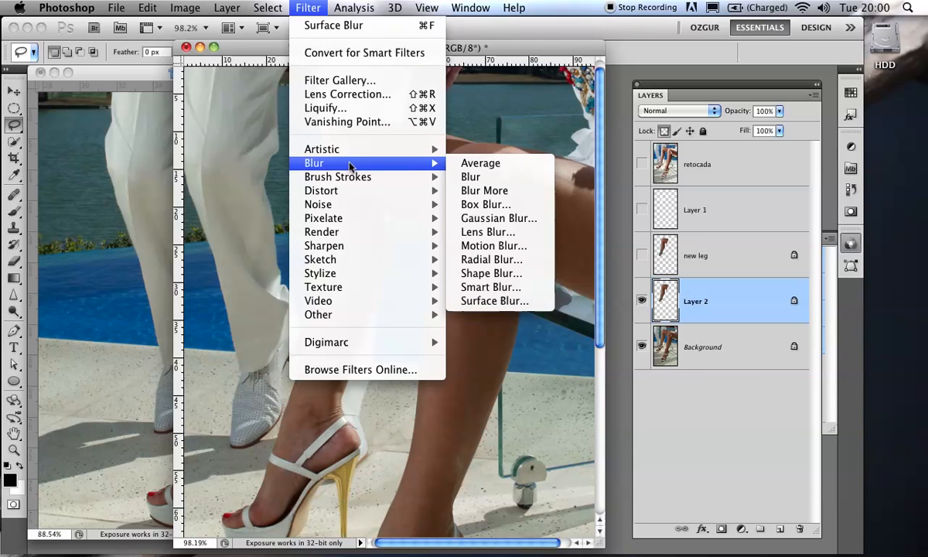
{"action": "left_click", "coordinate": [466, 218]}
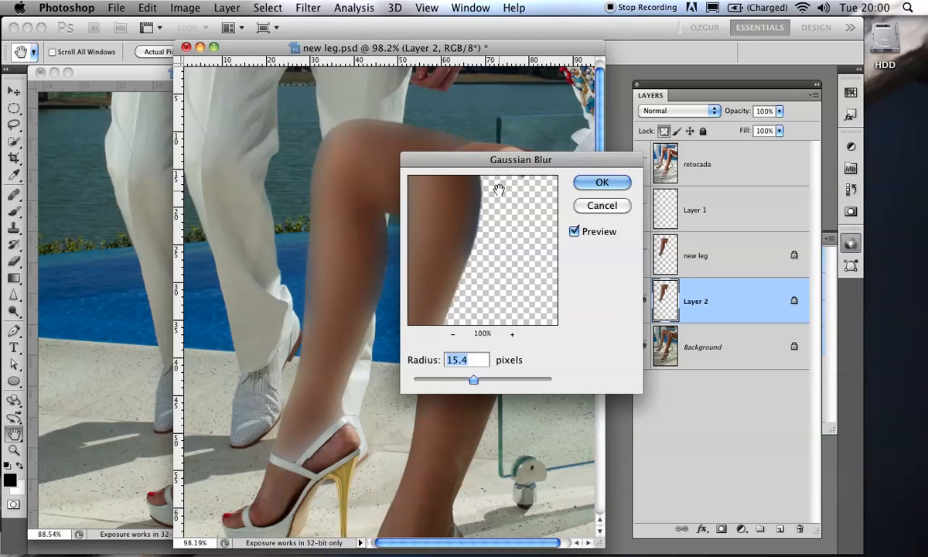
{"action": "left_click_drag", "start_coordinate": [496, 164], "coordinate": [693, 251]}
{"action": "mouse_move", "coordinate": [670, 463]}
{"action": "left_mouse_down"}
{"action": "mouse_move", "coordinate": [632, 465]}
{"action": "mouse_move", "coordinate": [662, 464]}
{"action": "left_mouse_up"}
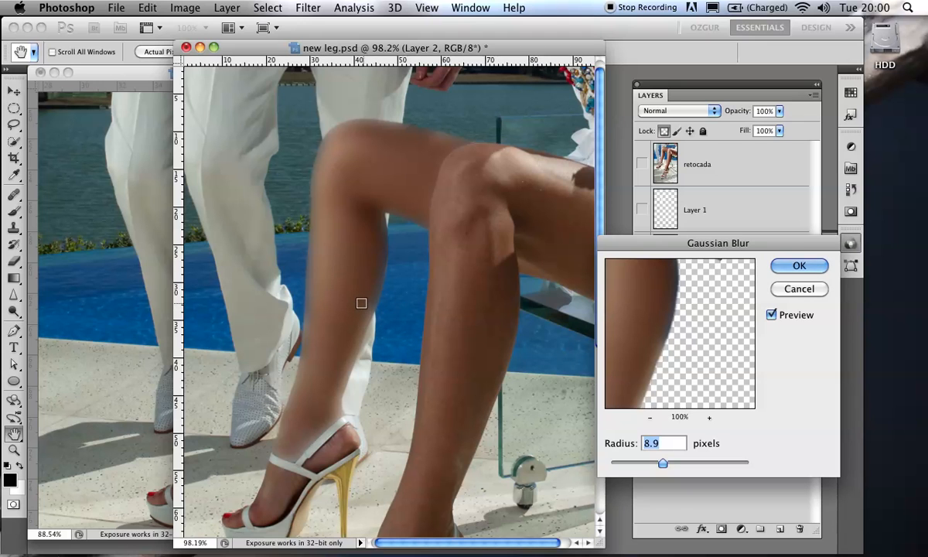
{"action": "left_click", "coordinate": [798, 289]}
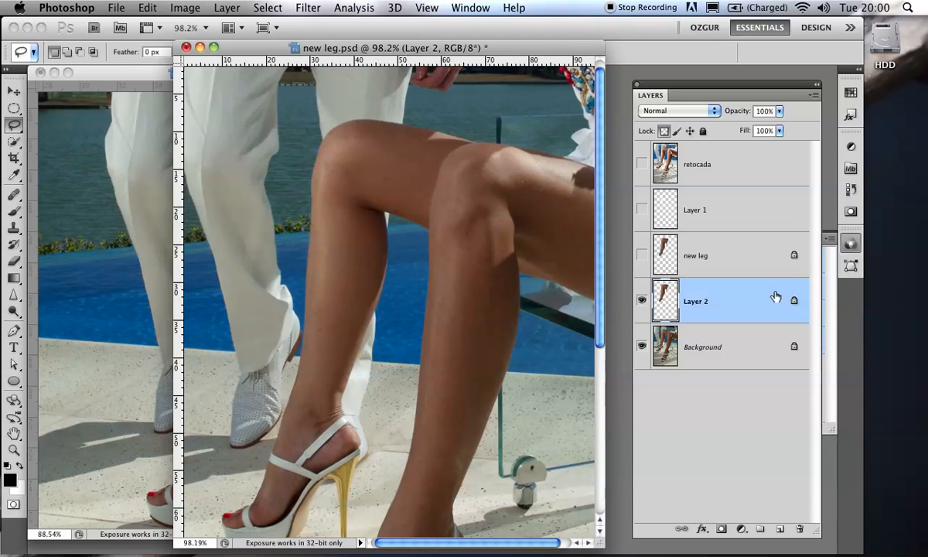
Try Surface Blur on the copied leg with radius 44 pixels and threshold 2 levels, comparing the knee with the preview on and off
{"action": "left_click", "coordinate": [306, 8]}
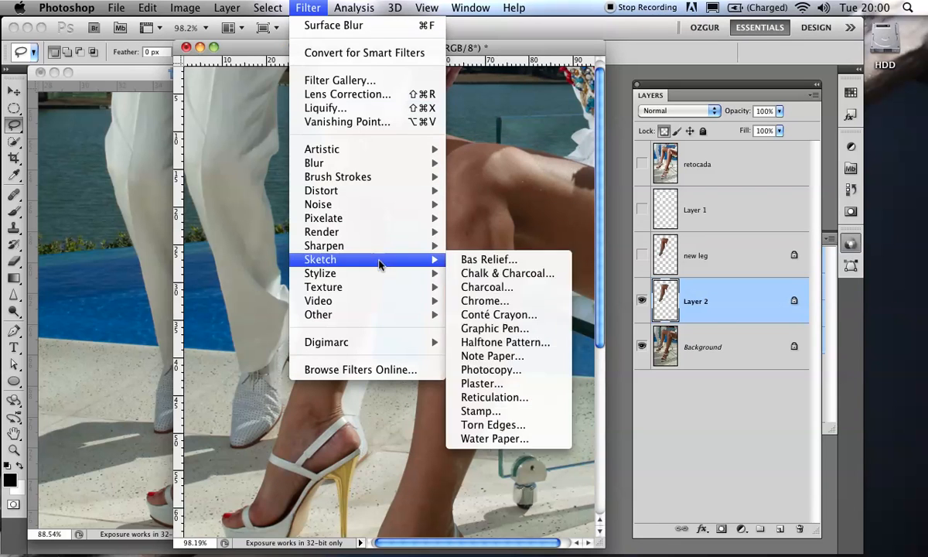
{"action": "mouse_move", "coordinate": [360, 159]}
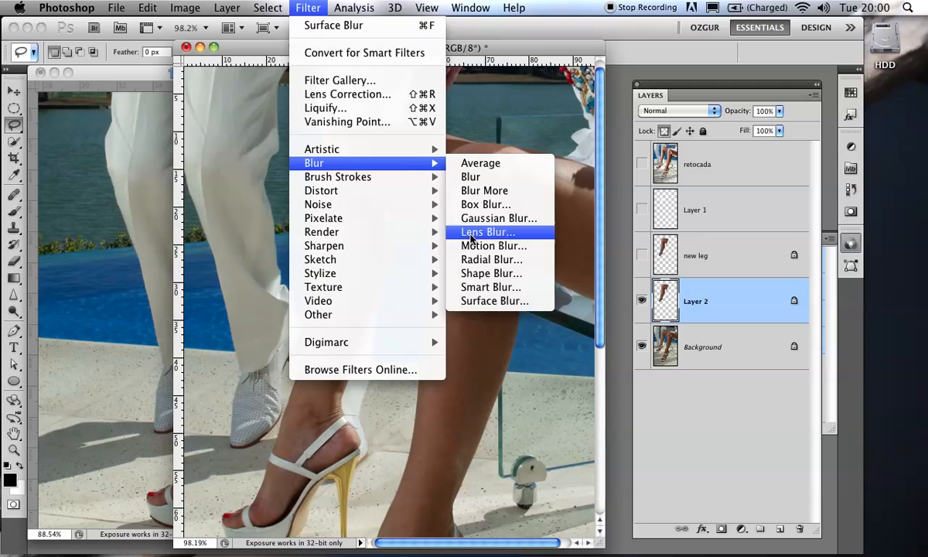
{"action": "left_click", "coordinate": [463, 300]}
{"action": "left_click_drag", "start_coordinate": [452, 138], "coordinate": [673, 153]}
{"action": "left_click_drag", "start_coordinate": [622, 413], "coordinate": [608, 415]}
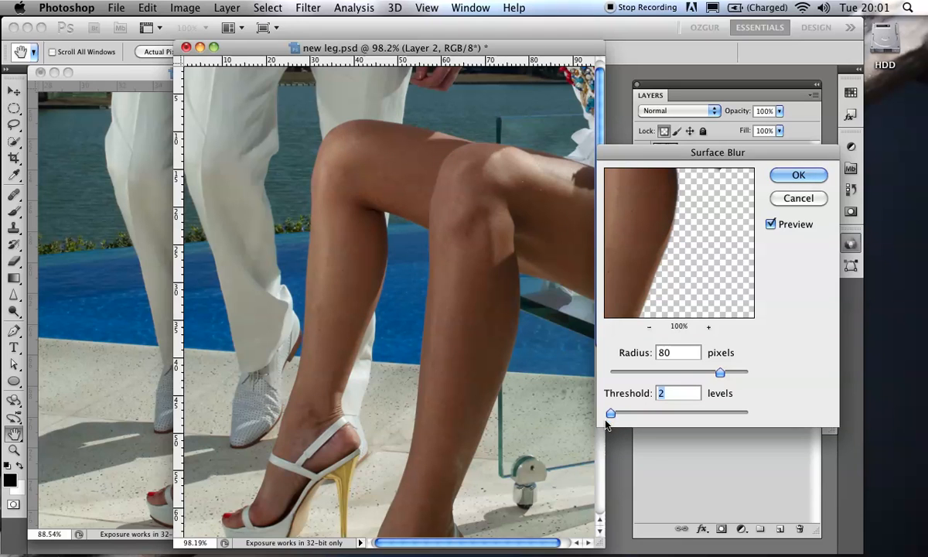
{"action": "left_click_drag", "start_coordinate": [719, 373], "coordinate": [670, 374]}
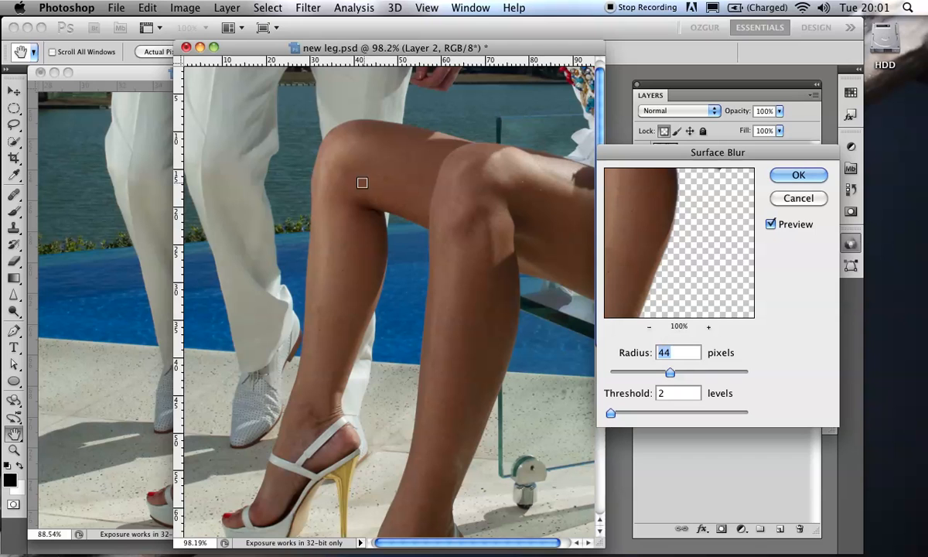
{"action": "left_click_drag", "start_coordinate": [649, 242], "coordinate": [672, 284]}
{"action": "left_click_drag", "start_coordinate": [705, 245], "coordinate": [684, 246]}
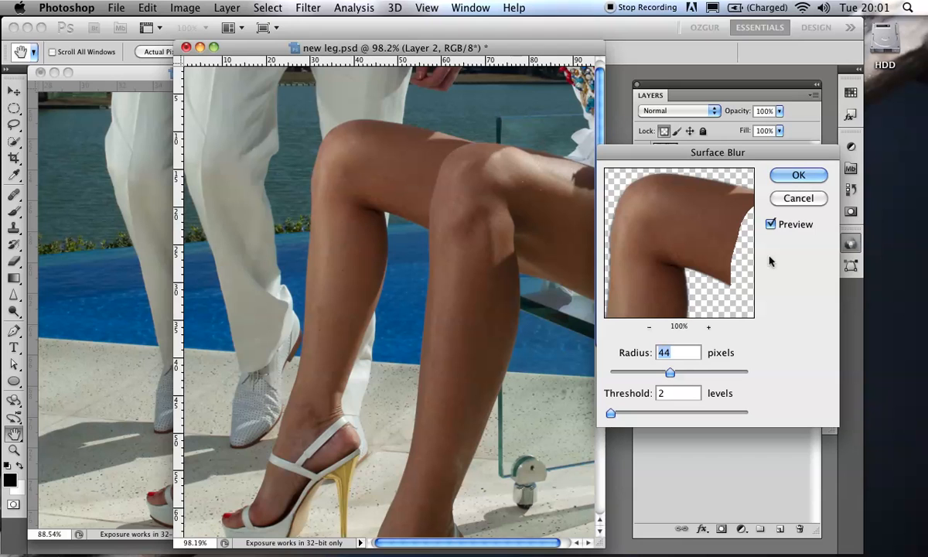
{"action": "left_click", "coordinate": [770, 225]}
{"action": "left_click", "coordinate": [771, 225]}
{"action": "left_click", "coordinate": [771, 225]}
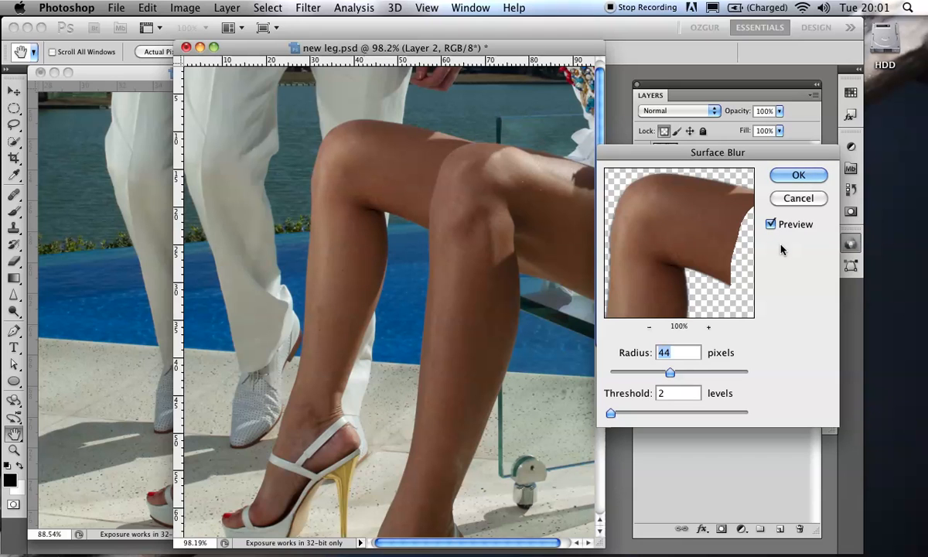
{"action": "left_click", "coordinate": [794, 184]}
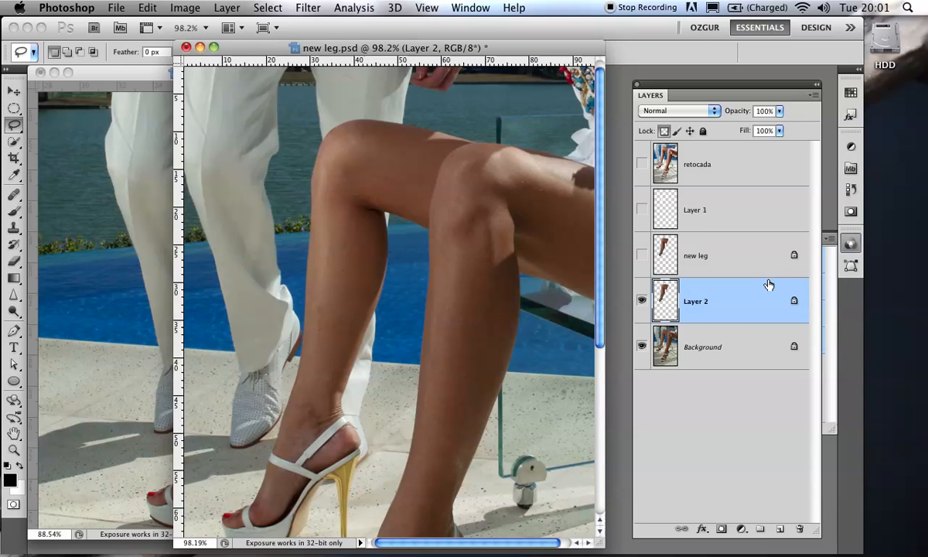
Apply the Median filter to the copied leg layer with a radius of 8 pixels
{"action": "left_click", "coordinate": [307, 9]}
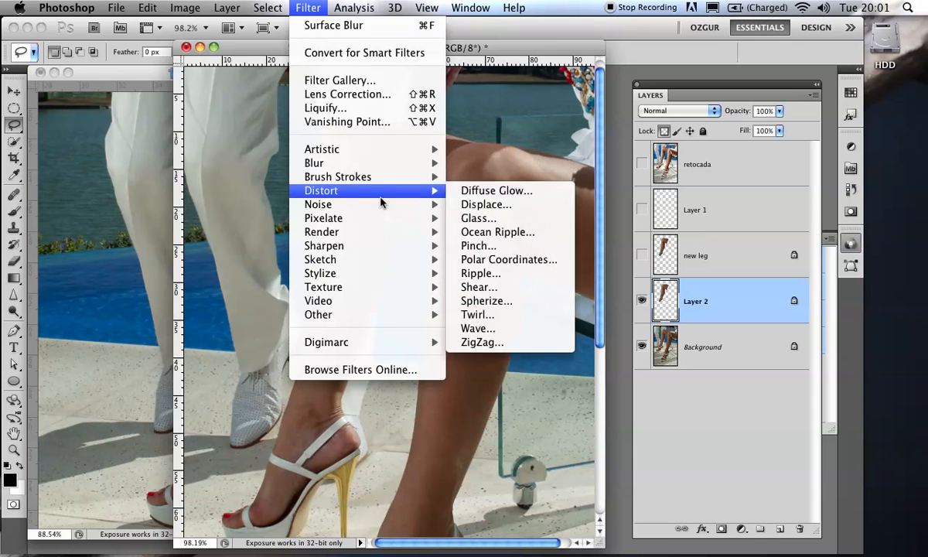
{"action": "mouse_move", "coordinate": [385, 205]}
{"action": "left_click", "coordinate": [467, 246]}
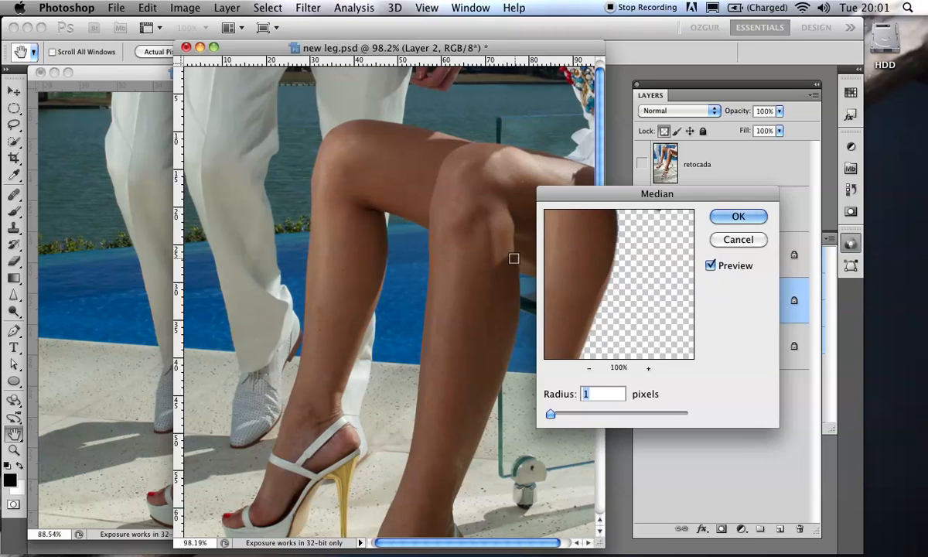
{"action": "left_click_drag", "start_coordinate": [550, 414], "coordinate": [559, 416]}
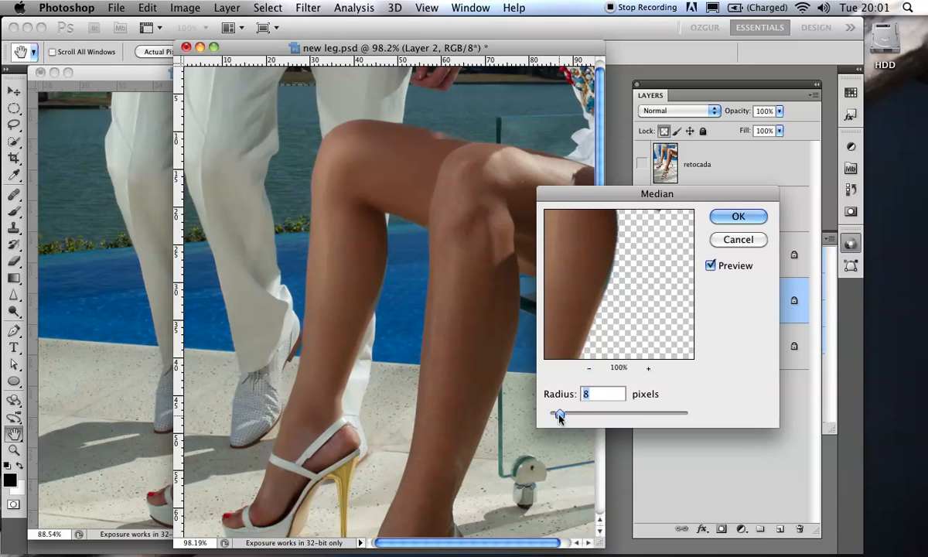
{"action": "left_click", "coordinate": [738, 216]}
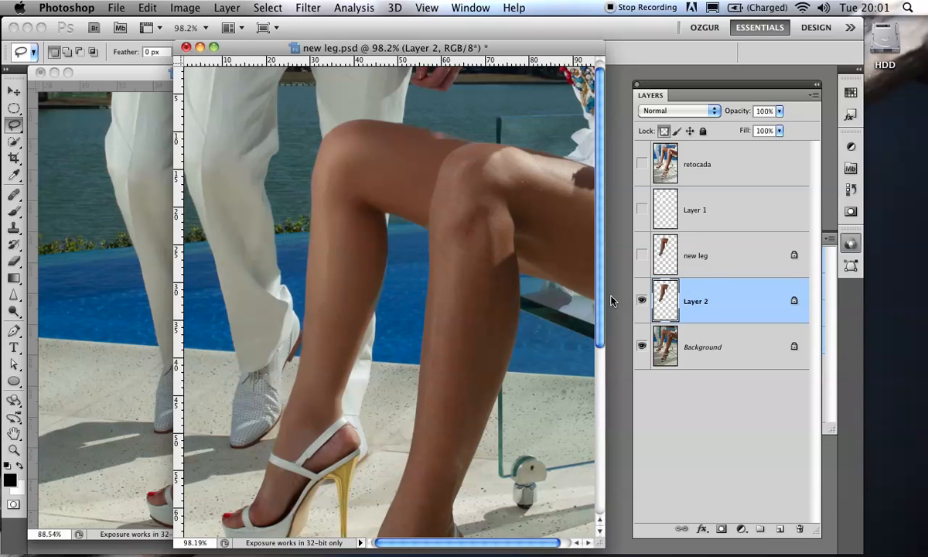
Load the copied leg's outline as a selection and clone nearby skin over the discoloured patch along the thigh's upper edge
{"action": "left_click", "coordinate": [664, 304], "text": "super"}
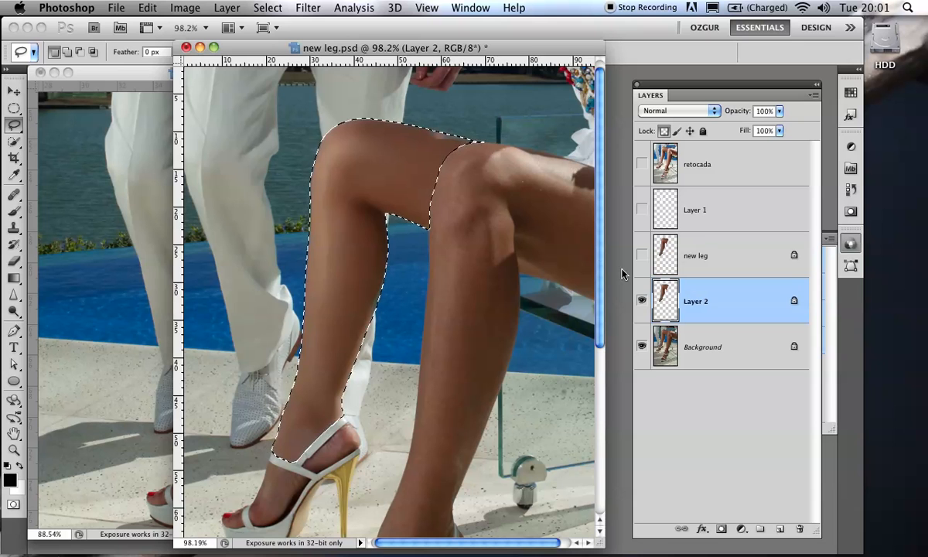
{"action": "left_click_drag", "start_coordinate": [446, 152], "coordinate": [509, 252]}
{"action": "left_click_drag", "start_coordinate": [412, 180], "coordinate": [465, 300]}
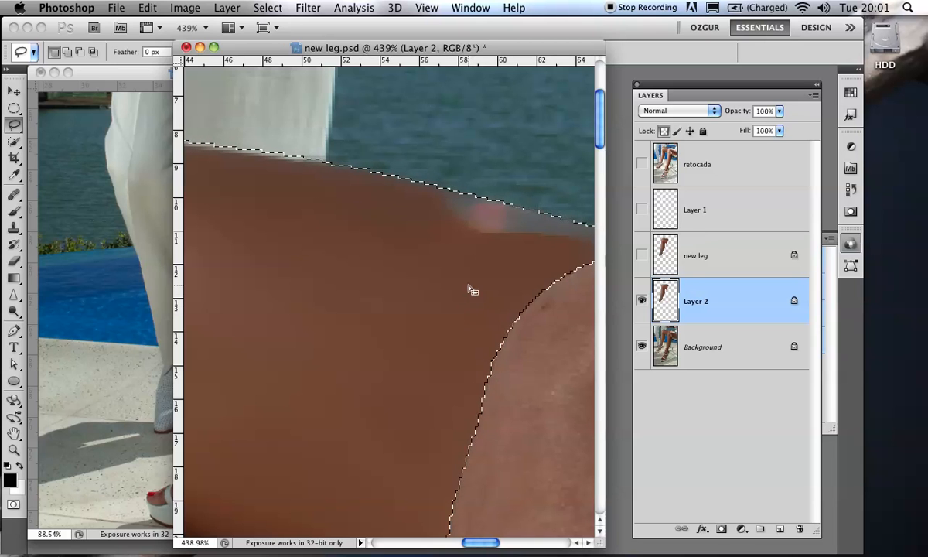
{"action": "left_click_drag", "start_coordinate": [472, 293], "coordinate": [431, 290]}
{"action": "key", "text": "super+d"}
{"action": "key", "text": "super+z"}
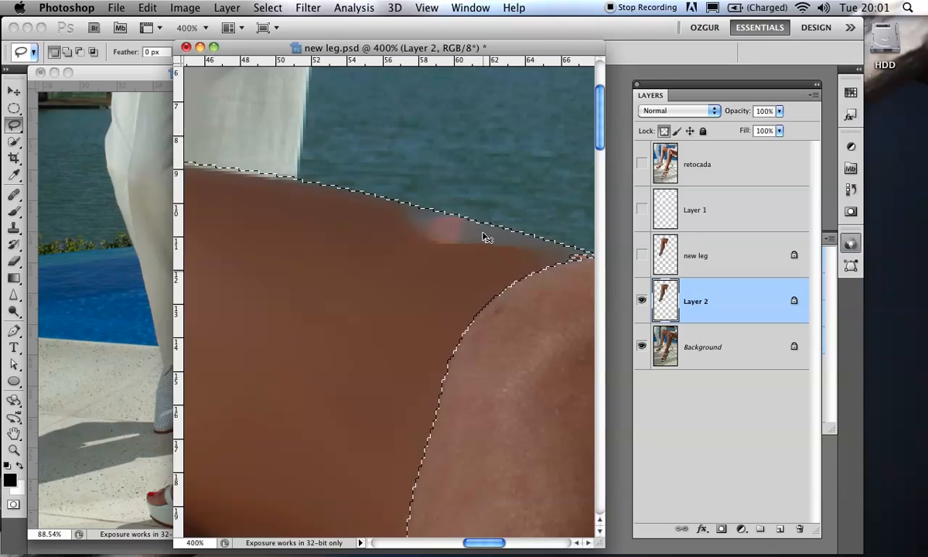
{"action": "key", "text": "super+minus"}
{"action": "key", "text": "super+minus"}
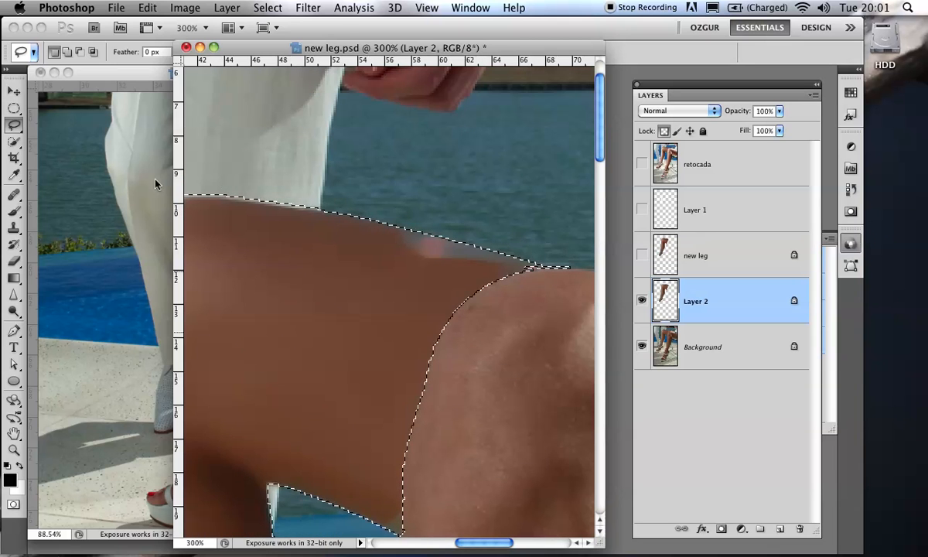
{"action": "left_click", "coordinate": [14, 227]}
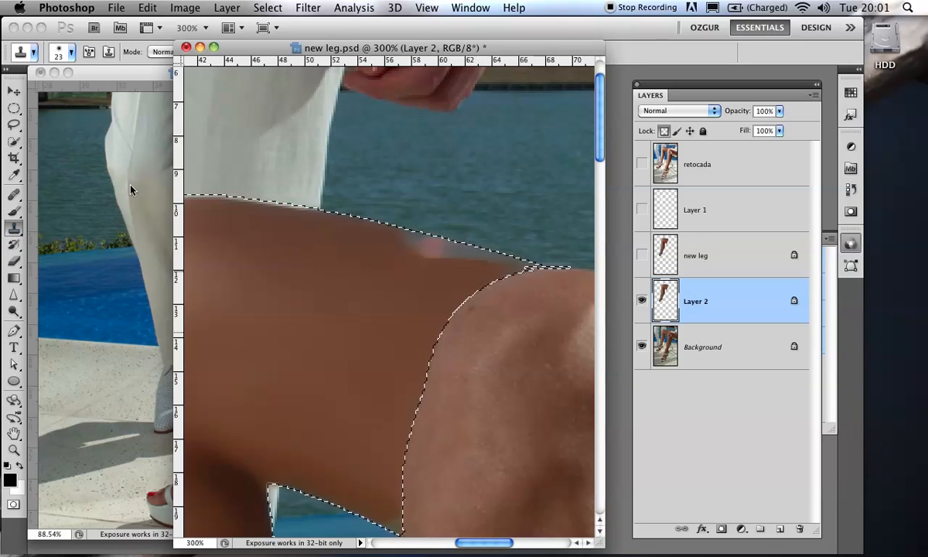
{"action": "left_click", "coordinate": [314, 247], "text": "alt"}
{"action": "mouse_move", "coordinate": [394, 250]}
{"action": "left_mouse_down"}
{"action": "mouse_move", "coordinate": [436, 244]}
{"action": "mouse_move", "coordinate": [513, 263]}
{"action": "left_mouse_up"}
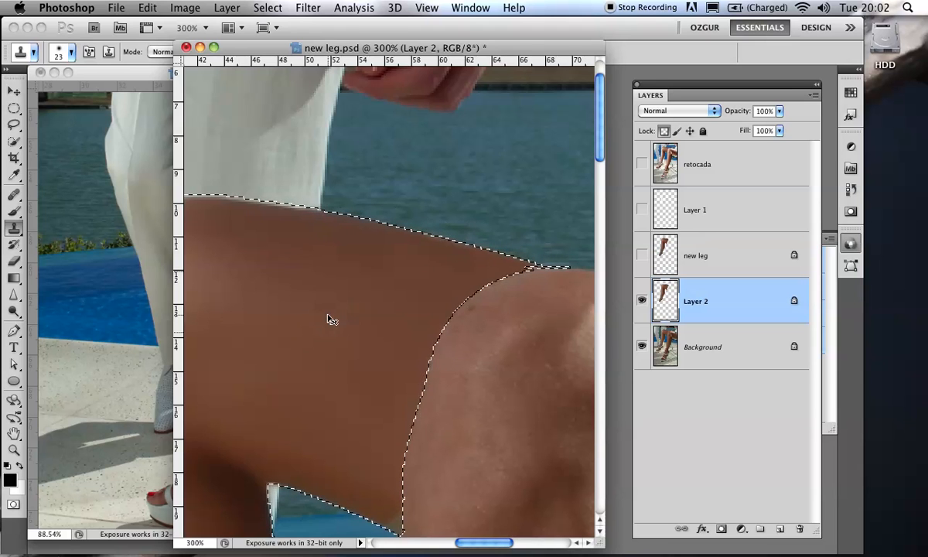
Deselect the leg outline and show the document's saved paths
{"action": "key", "text": "super+0"}
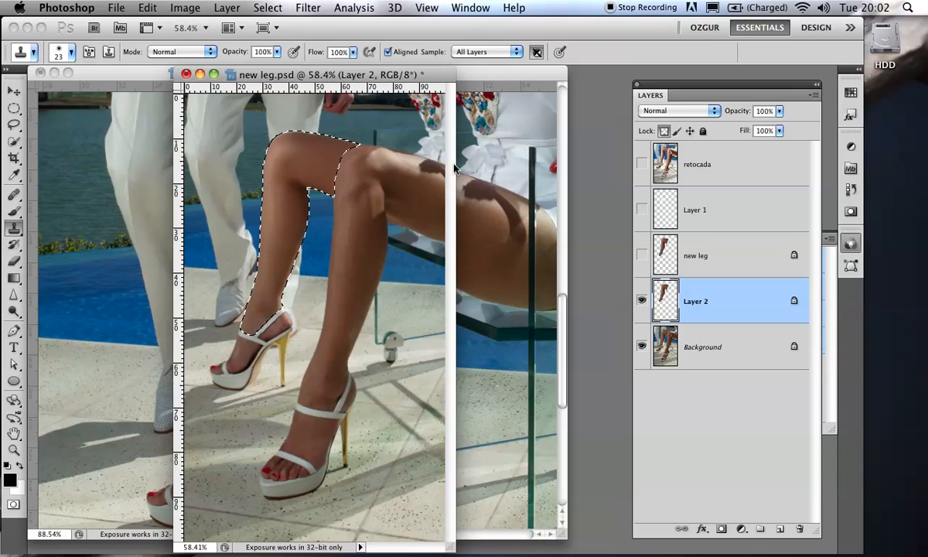
{"action": "left_click_drag", "start_coordinate": [345, 80], "coordinate": [404, 87]}
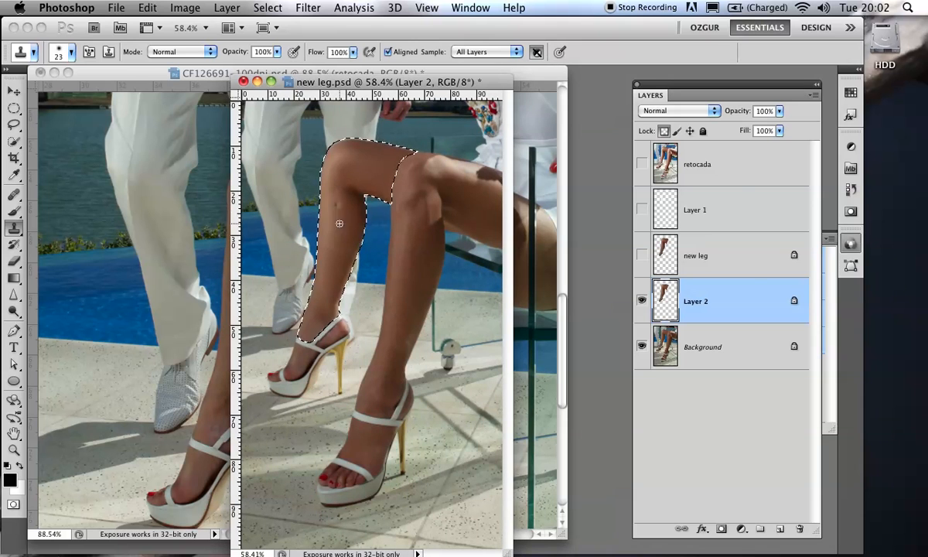
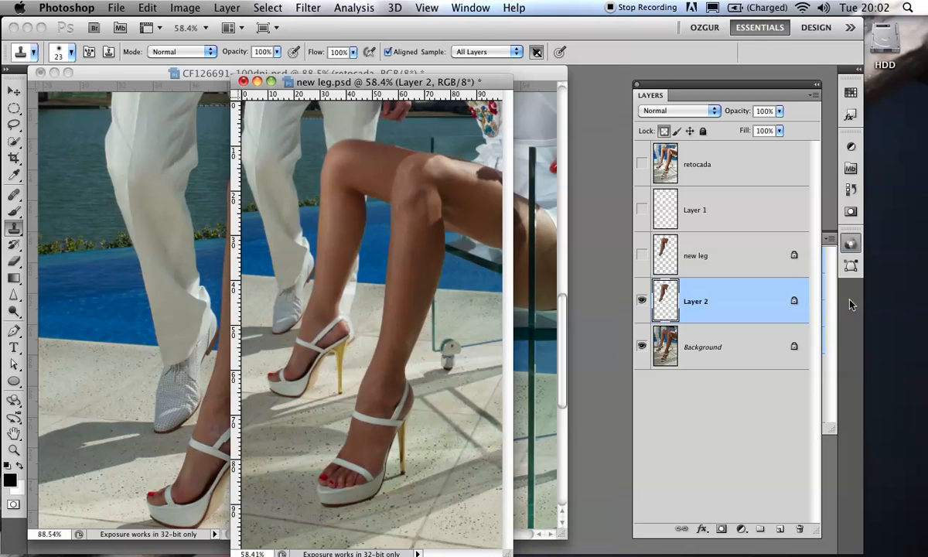
{"action": "left_click", "coordinate": [850, 266]}
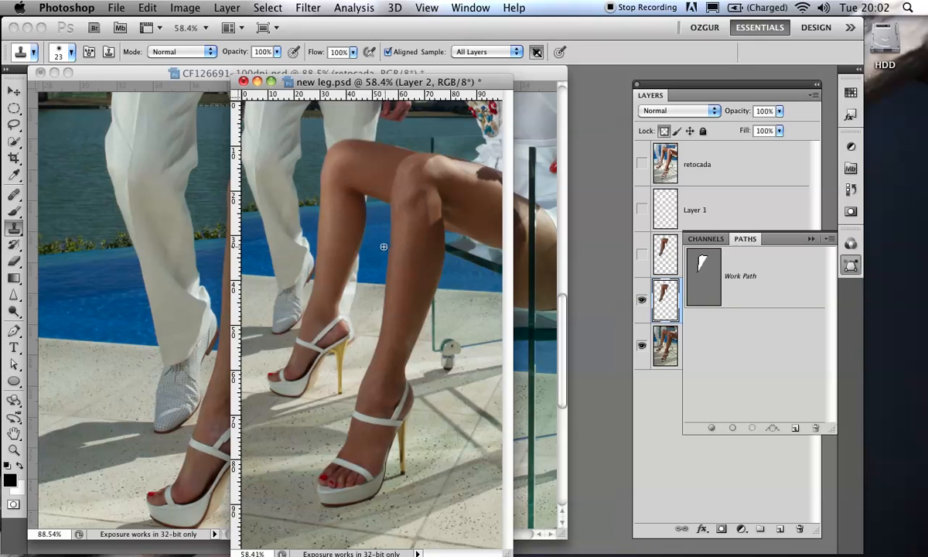
{"action": "scroll", "coordinate": [365, 244], "scroll_direction": "up", "scroll_amount": 7}
{"action": "left_click_drag", "start_coordinate": [393, 244], "coordinate": [415, 324]}
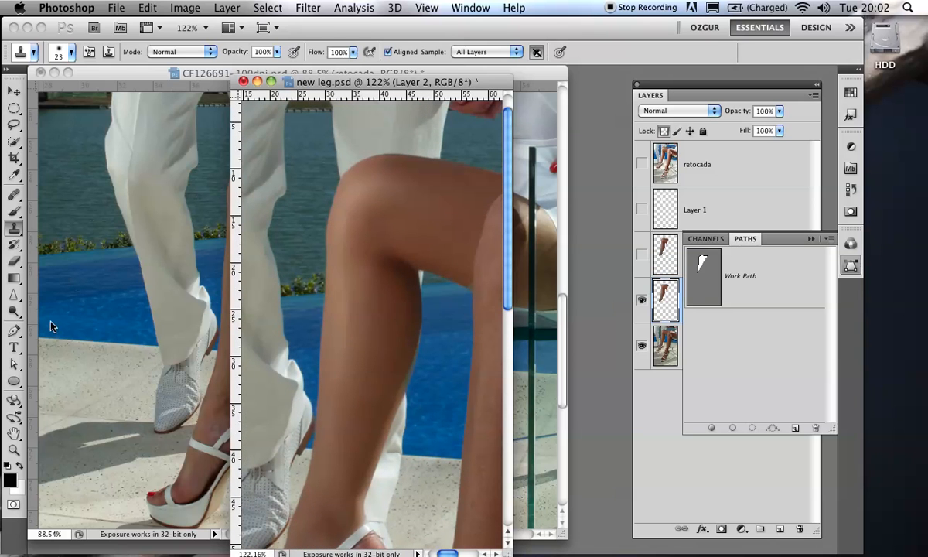
Try to draw a curve along the thigh and over the knee with the Pen tool in shape-layer mode
{"action": "left_click", "coordinate": [14, 330]}
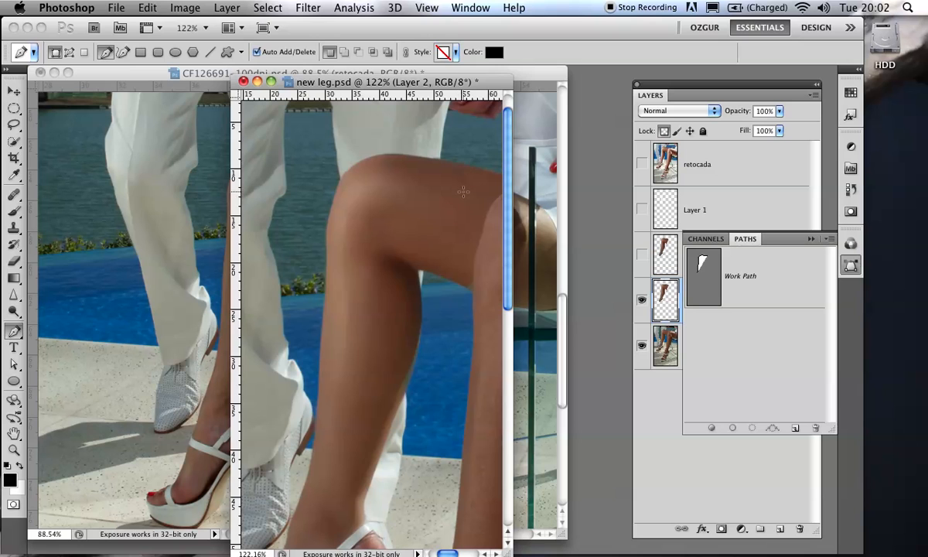
{"action": "left_click", "coordinate": [489, 204]}
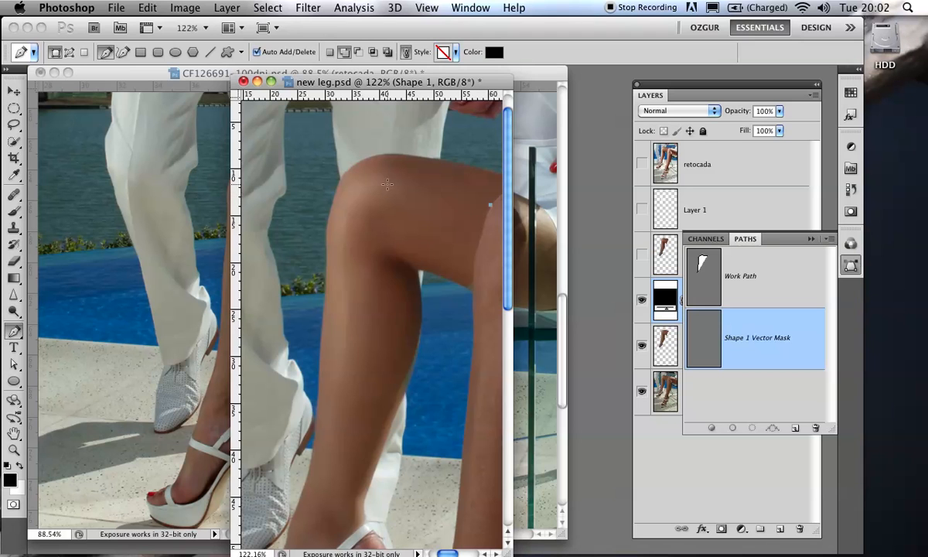
{"action": "left_click_drag", "start_coordinate": [380, 187], "coordinate": [357, 197]}
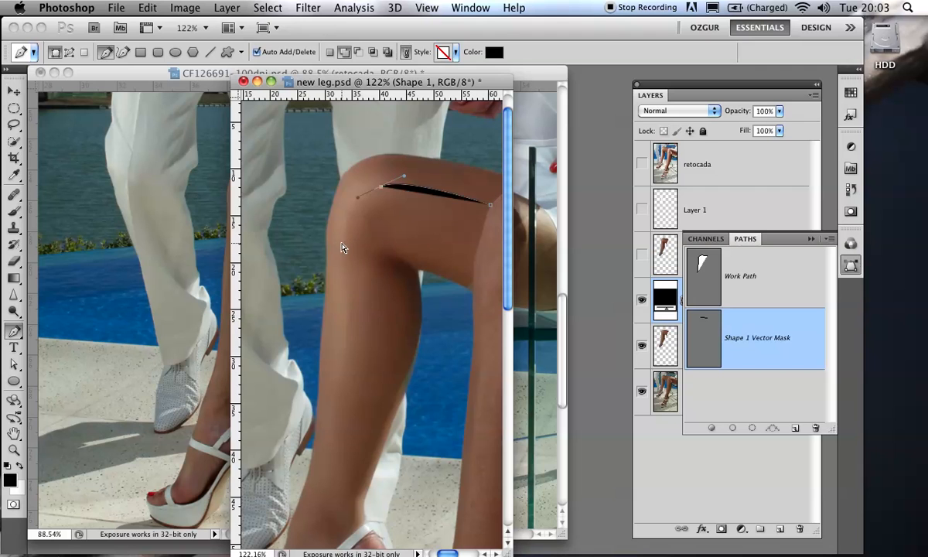
Delete the black shape layer and its vector mask, and set the Pen tool to draw paths instead of shape layers
{"action": "key", "text": "ctrl+z"}
{"action": "left_click_drag", "start_coordinate": [766, 347], "coordinate": [815, 428]}
{"action": "left_click", "coordinate": [71, 53]}
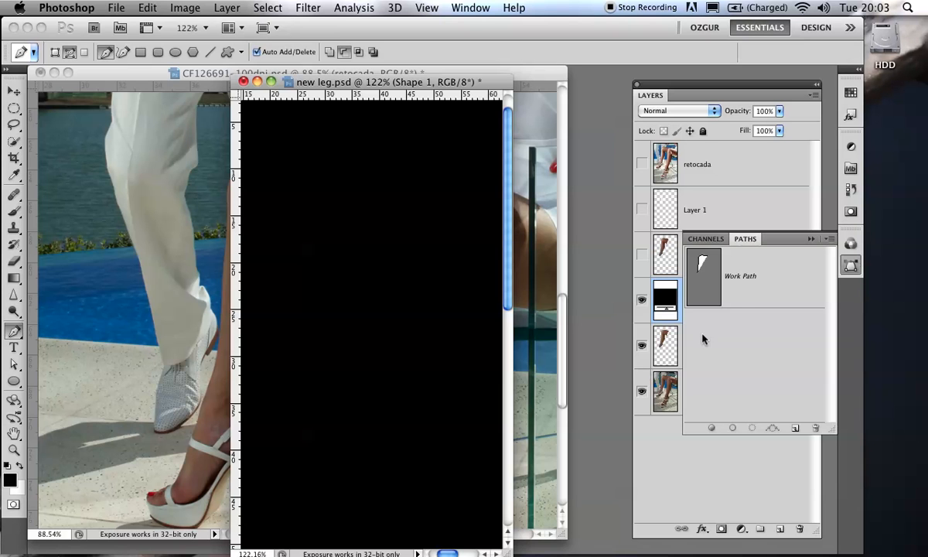
{"action": "left_click", "coordinate": [747, 292]}
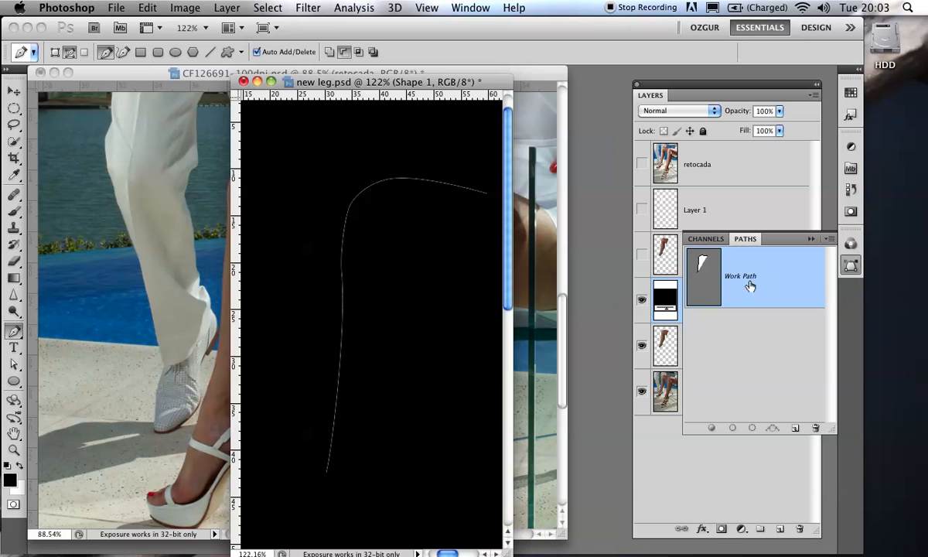
{"action": "left_click", "coordinate": [810, 239]}
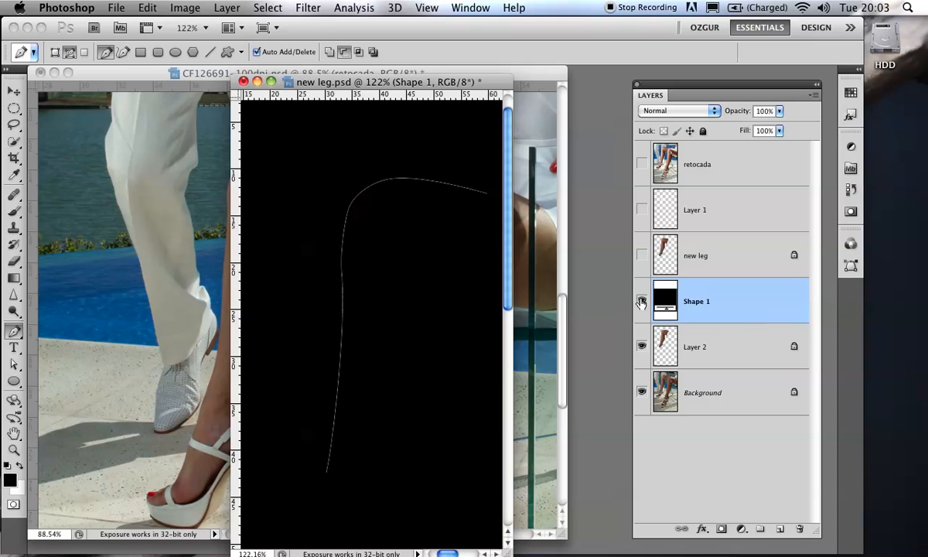
{"action": "left_click_drag", "start_coordinate": [723, 300], "coordinate": [799, 529]}
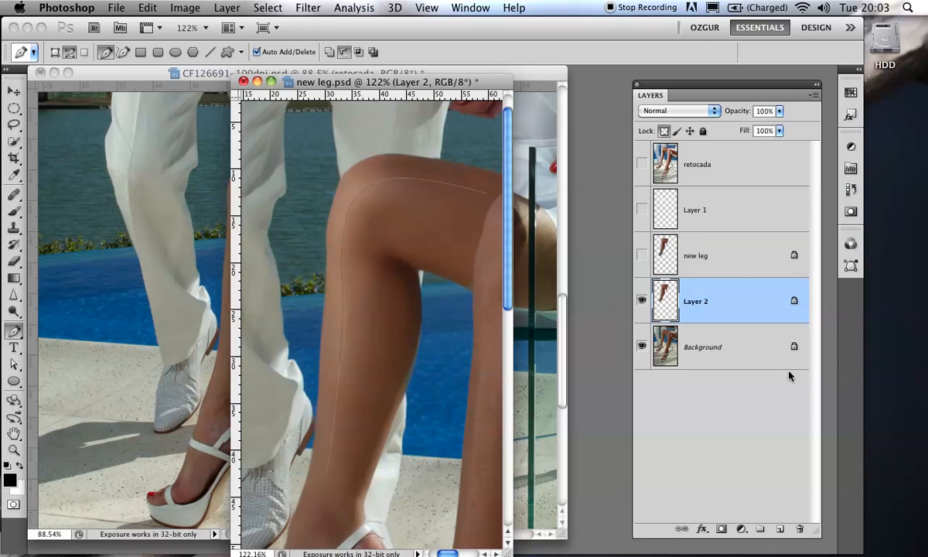
Draw a new open work path with the Pen from the thigh over the knee and down the shin to the ankle
{"action": "left_click", "coordinate": [851, 265]}
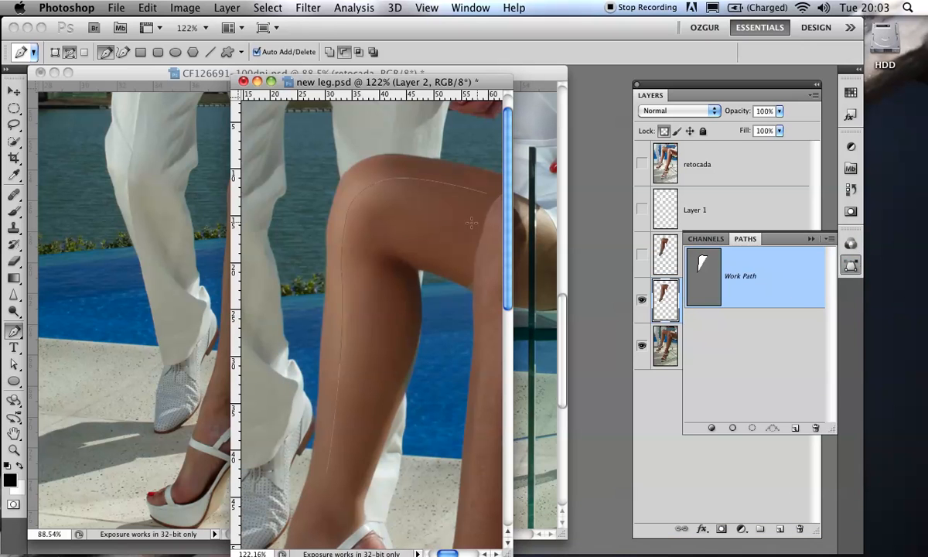
{"action": "left_click", "coordinate": [752, 341]}
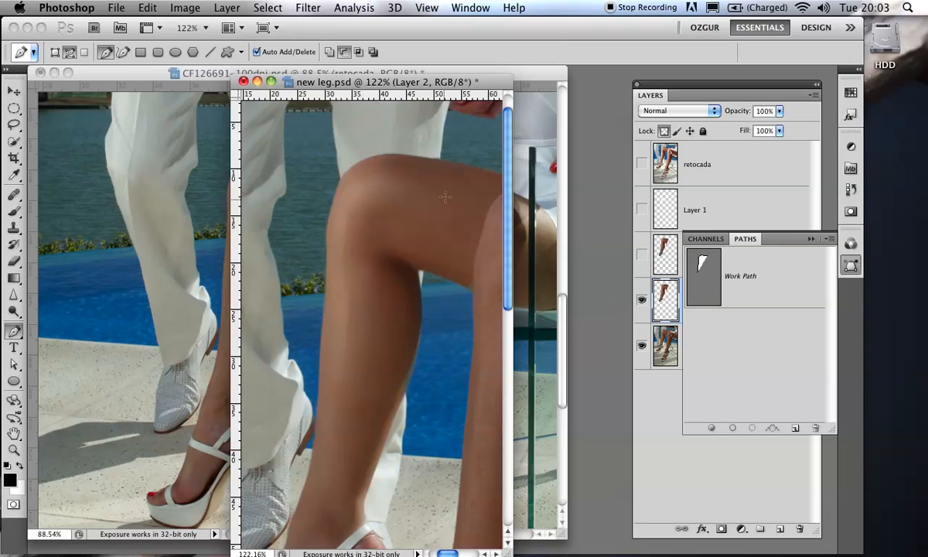
{"action": "left_click", "coordinate": [489, 205]}
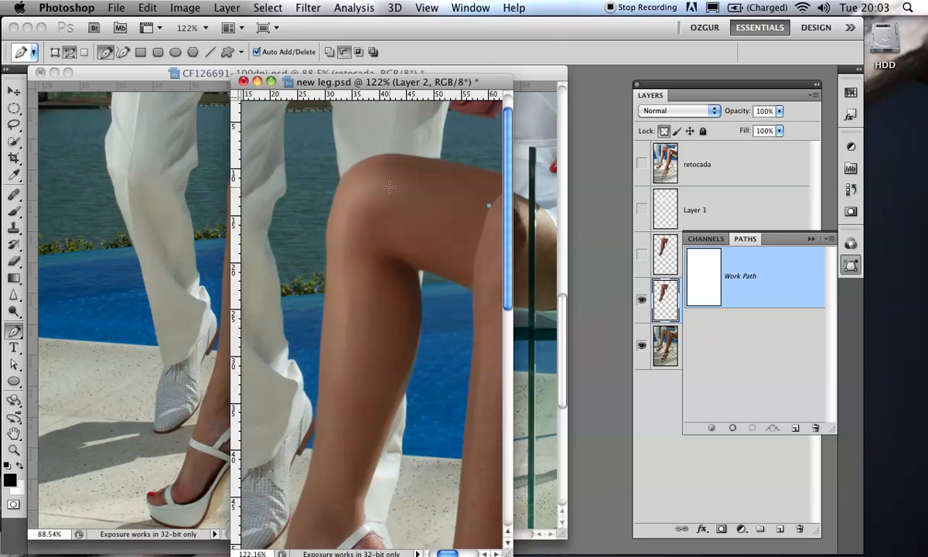
{"action": "left_click_drag", "start_coordinate": [358, 197], "coordinate": [354, 196]}
{"action": "left_click_drag", "start_coordinate": [341, 244], "coordinate": [340, 267]}
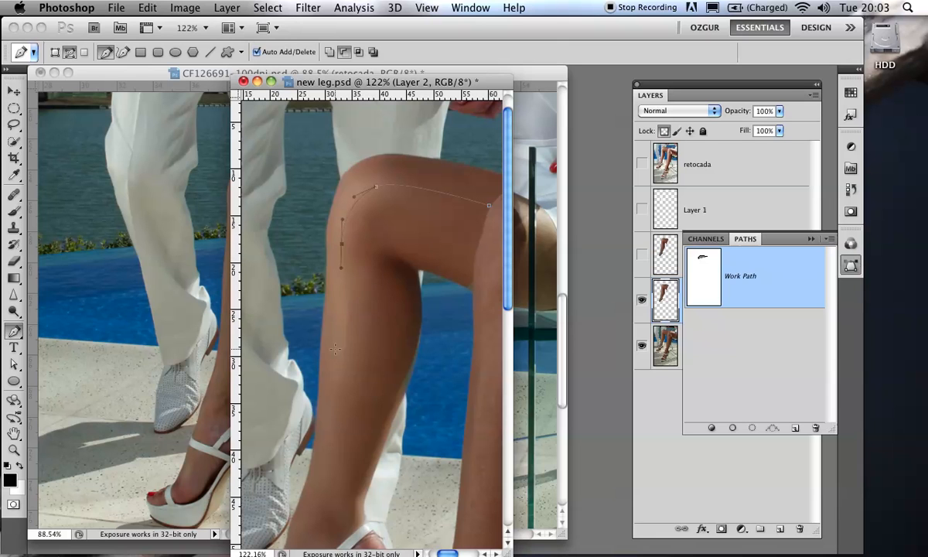
{"action": "left_click_drag", "start_coordinate": [339, 356], "coordinate": [338, 386]}
{"action": "left_click", "coordinate": [320, 486]}
{"action": "left_click_drag", "start_coordinate": [312, 517], "coordinate": [311, 539]}
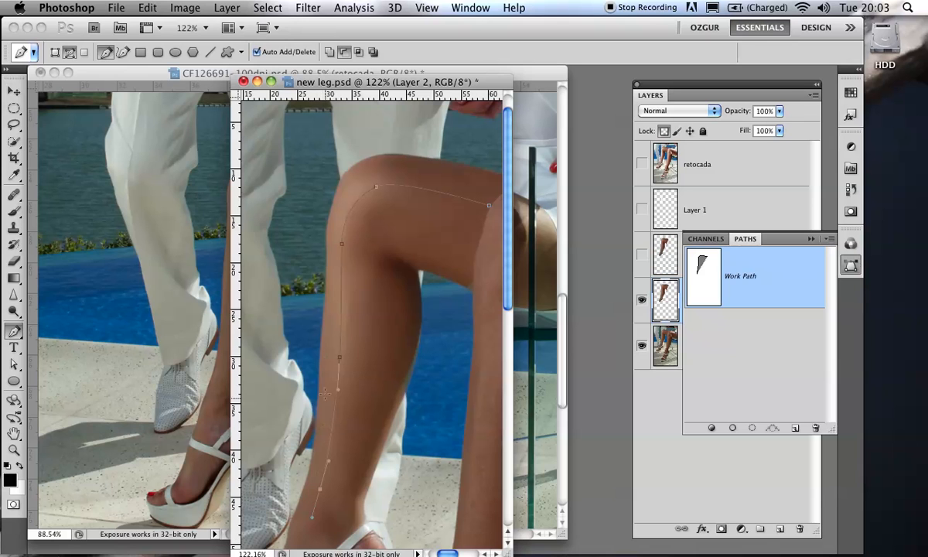
Lengthen the knee anchor's direction handle with Direct Selection to round the path's curve along the thigh
{"action": "left_click", "coordinate": [14, 363]}
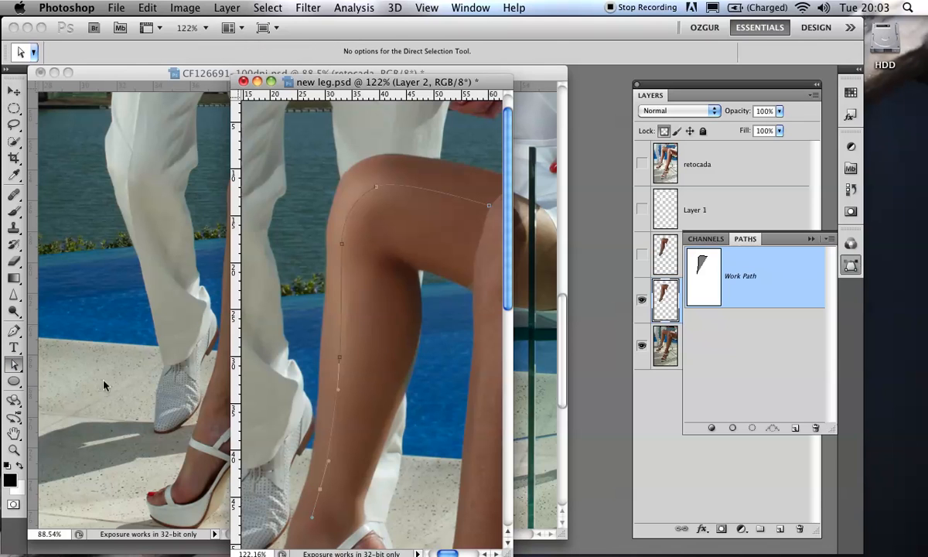
{"action": "left_click", "coordinate": [376, 187]}
{"action": "mouse_move", "coordinate": [401, 179]}
{"action": "left_mouse_down"}
{"action": "mouse_move", "coordinate": [416, 177]}
{"action": "mouse_move", "coordinate": [407, 177]}
{"action": "left_mouse_up"}
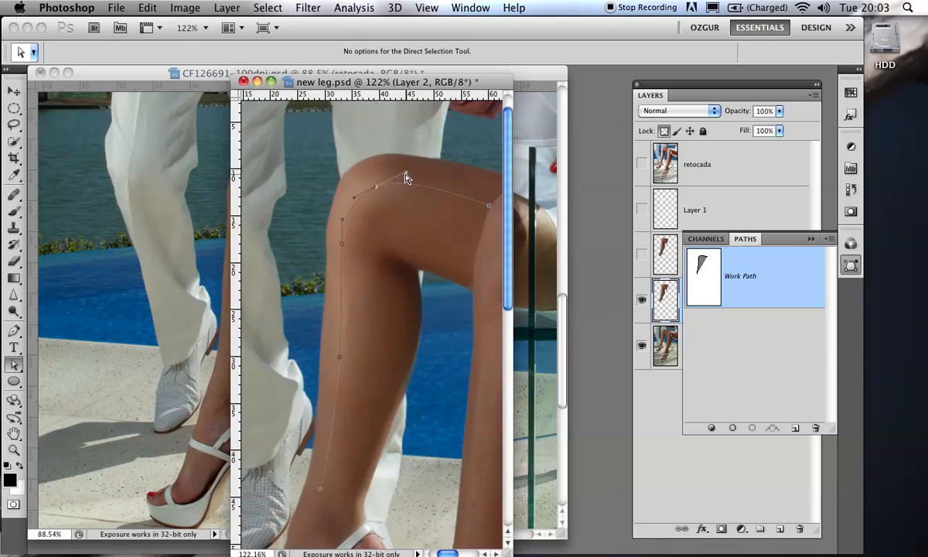
{"action": "left_click_drag", "start_coordinate": [389, 211], "coordinate": [379, 189]}
Shift the whole path slightly upward so it sits closer to the knee's upper edge
{"action": "left_click_drag", "start_coordinate": [11, 371], "coordinate": [44, 359]}
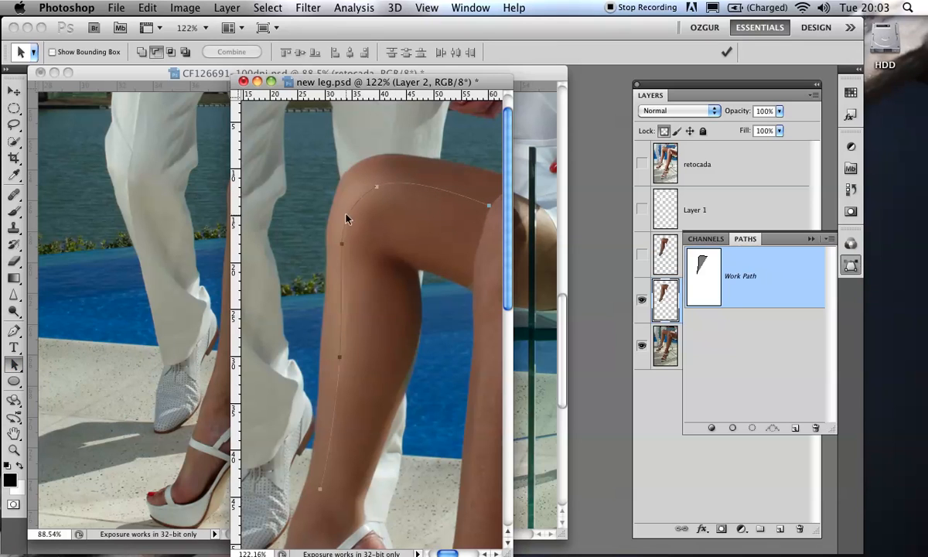
{"action": "mouse_move", "coordinate": [349, 219]}
{"action": "left_mouse_down"}
{"action": "mouse_move", "coordinate": [348, 207]}
{"action": "mouse_move", "coordinate": [317, 191]}
{"action": "mouse_move", "coordinate": [362, 232]}
{"action": "mouse_move", "coordinate": [338, 208]}
{"action": "mouse_move", "coordinate": [352, 219]}
{"action": "left_mouse_up"}
{"action": "left_click_drag", "start_coordinate": [14, 363], "coordinate": [63, 364]}
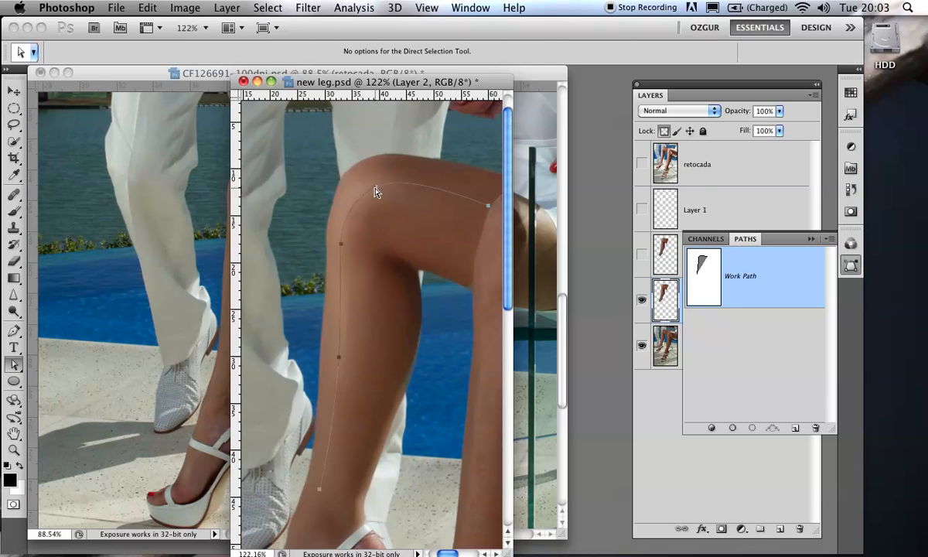
{"action": "left_click_drag", "start_coordinate": [374, 188], "coordinate": [377, 183]}
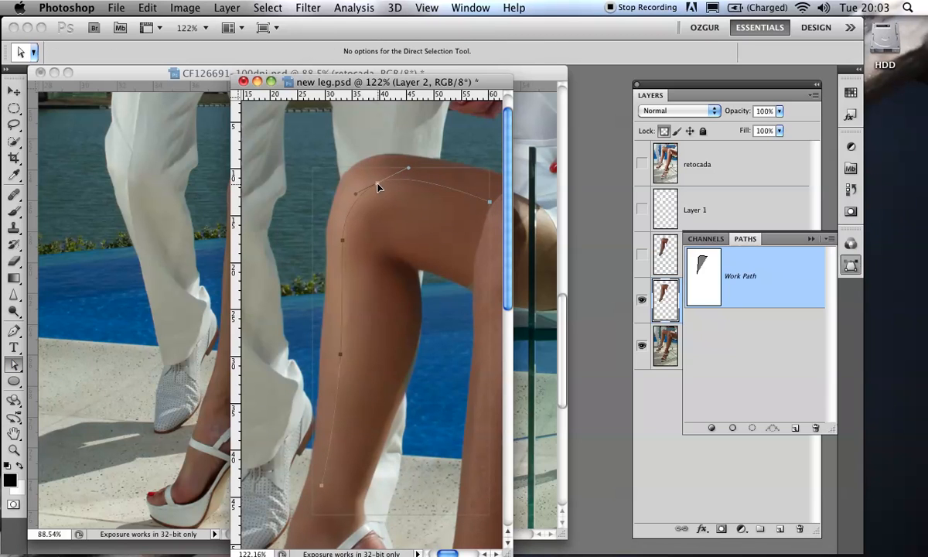
{"action": "left_click", "coordinate": [374, 188]}
Fine-tune the anchor below the knee and re-angle the knee anchor's direction handle toward the thigh
{"action": "left_click", "coordinate": [345, 241]}
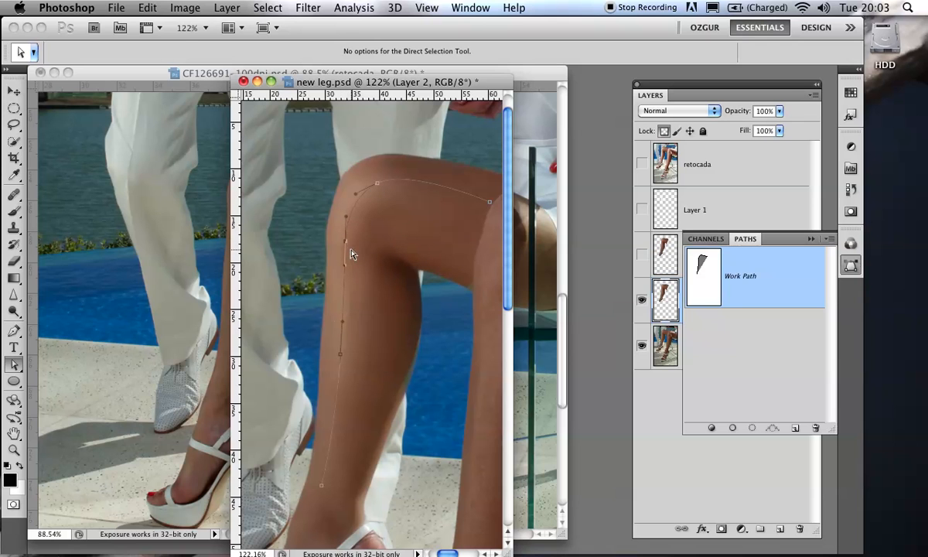
{"action": "left_click", "coordinate": [342, 355]}
{"action": "left_click", "coordinate": [377, 184]}
{"action": "left_click_drag", "start_coordinate": [408, 170], "coordinate": [410, 172]}
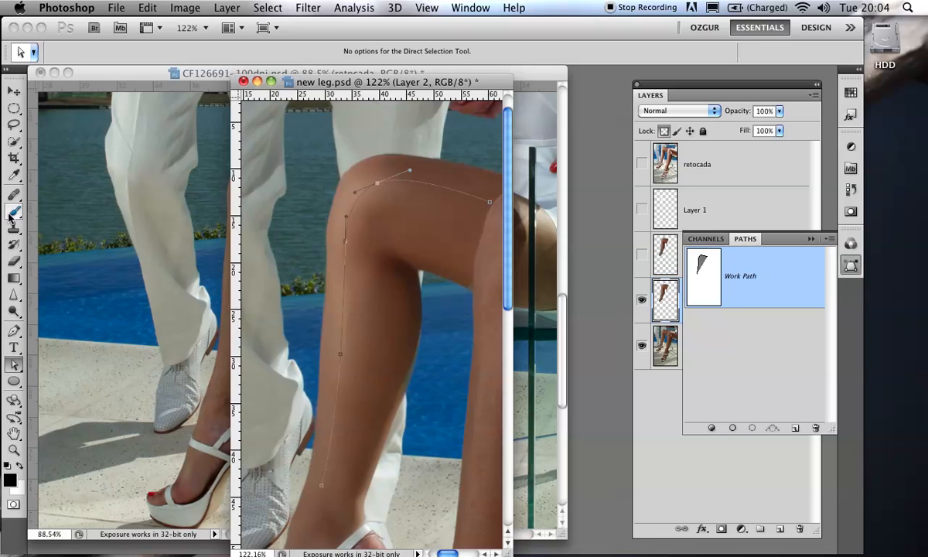
Add a new empty layer and move Layer 1 directly above Layer 2 in the layer stack
{"action": "left_click", "coordinate": [732, 485]}
{"action": "left_click", "coordinate": [779, 530]}
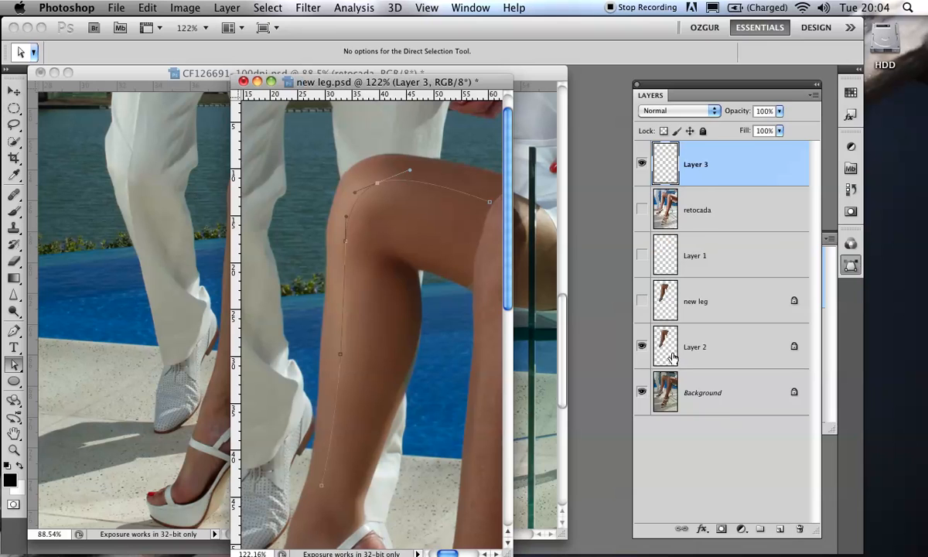
{"action": "left_click_drag", "start_coordinate": [692, 259], "coordinate": [699, 329]}
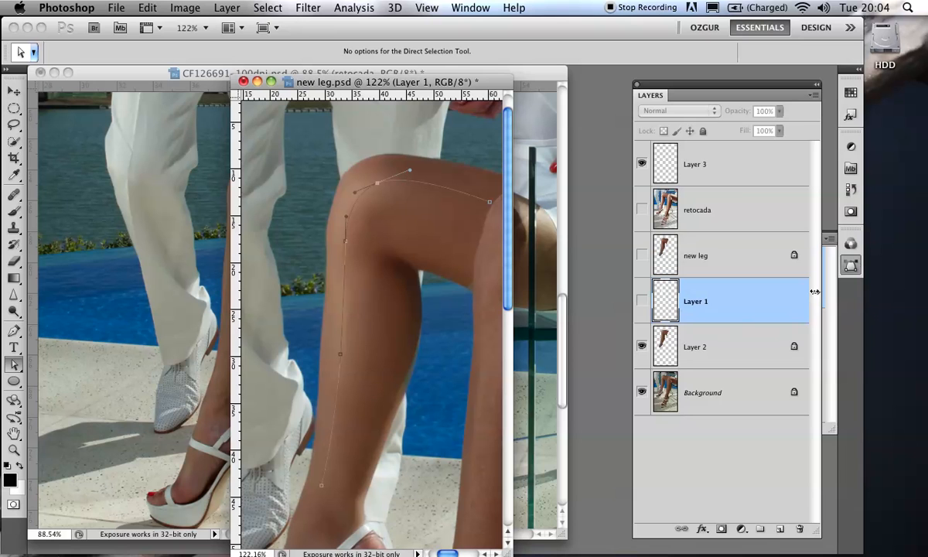
Save the work path under the name Path 1
{"action": "left_click", "coordinate": [850, 267]}
{"action": "left_click", "coordinate": [829, 238]}
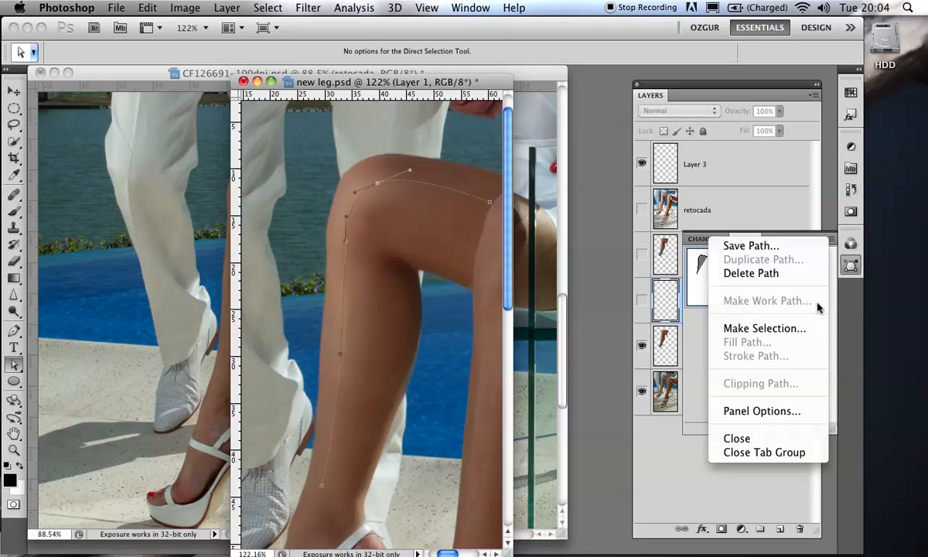
{"action": "left_click", "coordinate": [667, 467]}
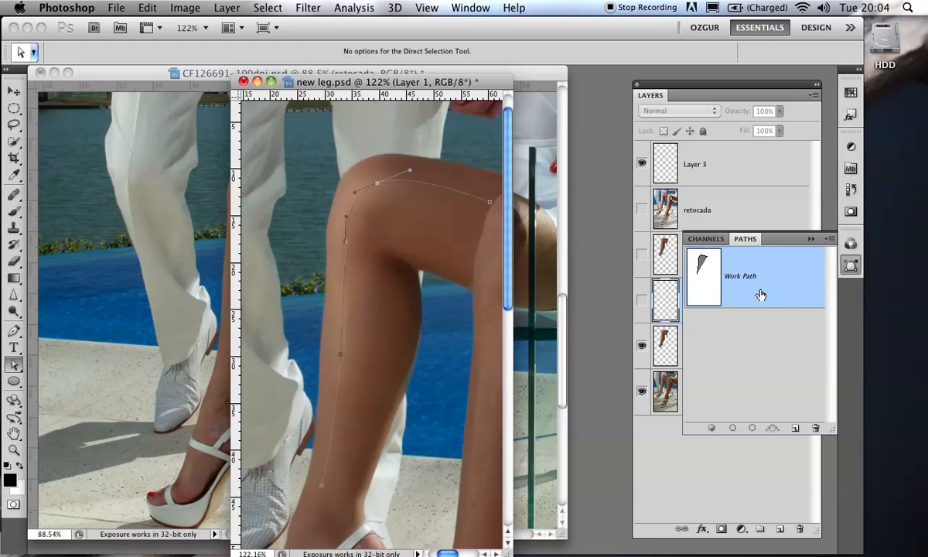
{"action": "left_click", "coordinate": [829, 238]}
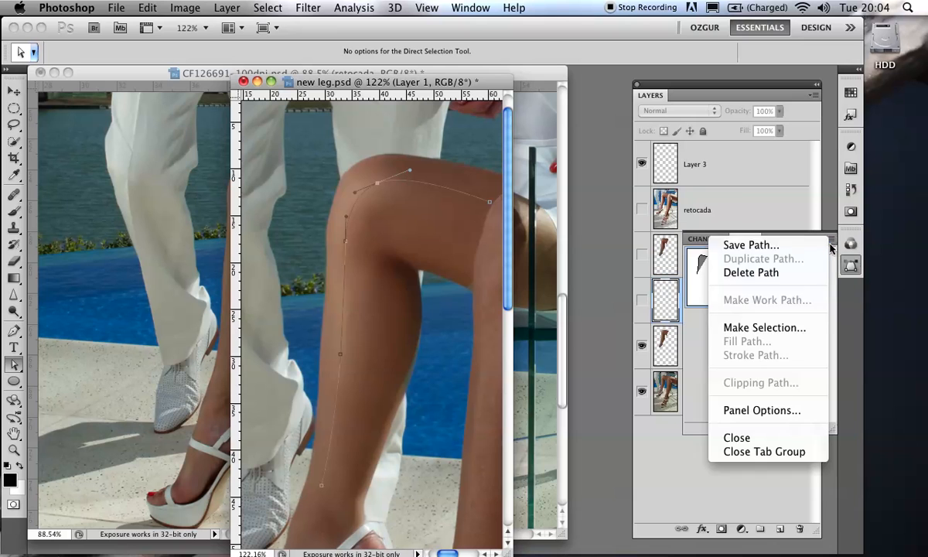
{"action": "left_click", "coordinate": [783, 246]}
{"action": "left_click", "coordinate": [604, 241]}
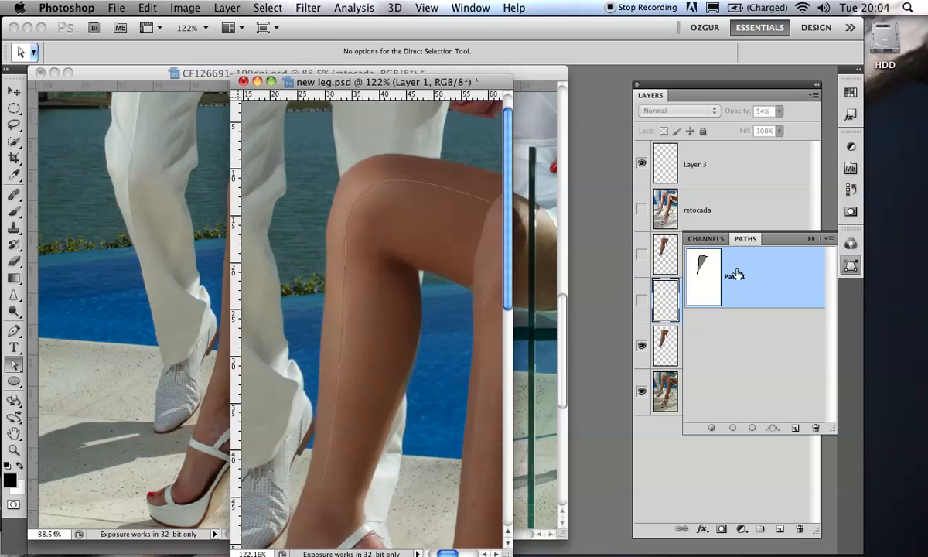
Make Layer 1 visible and select it as the active layer
{"action": "left_click", "coordinate": [830, 238]}
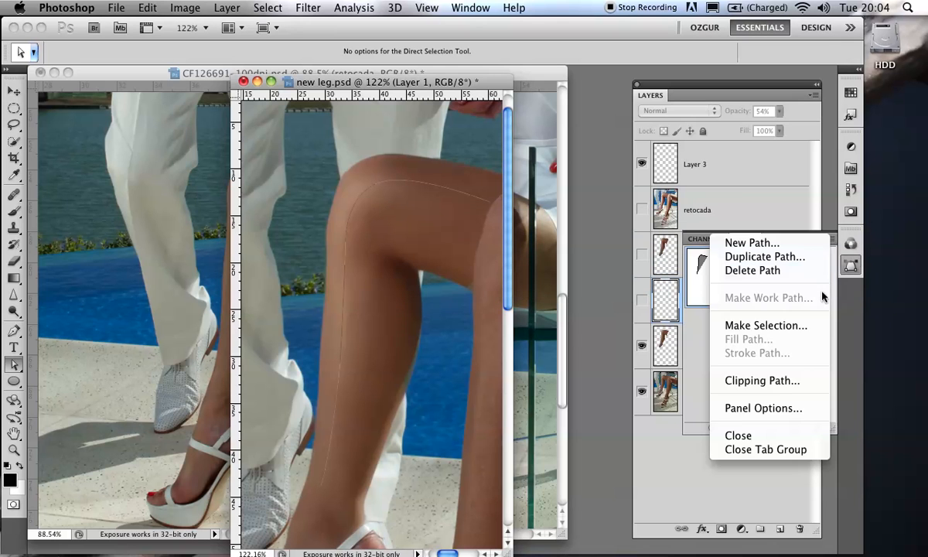
{"action": "left_click", "coordinate": [702, 372]}
{"action": "left_click", "coordinate": [668, 309]}
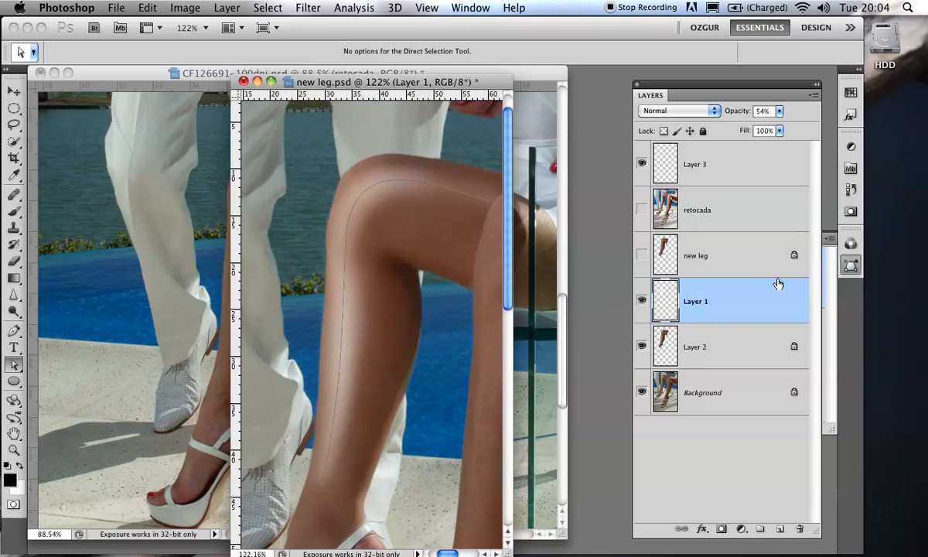
{"action": "left_click", "coordinate": [850, 265]}
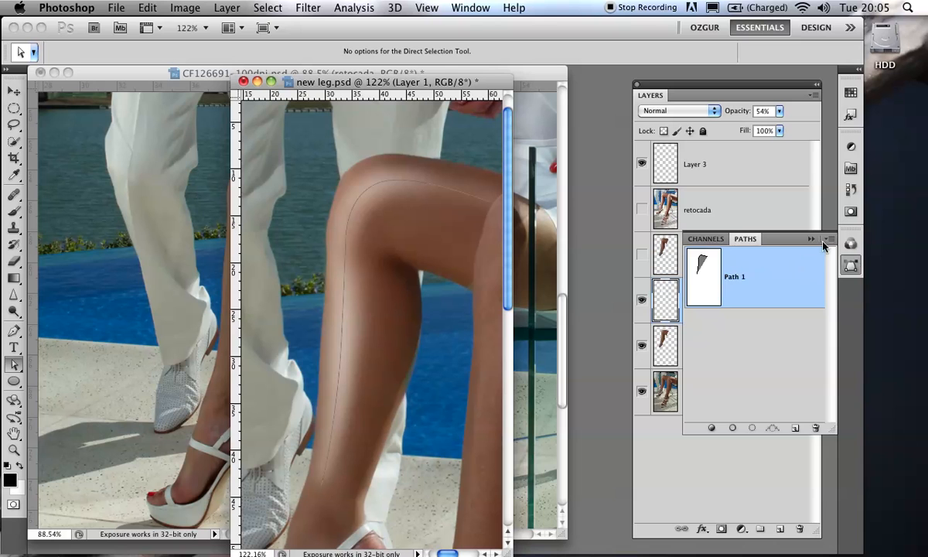
{"action": "left_click", "coordinate": [828, 239]}
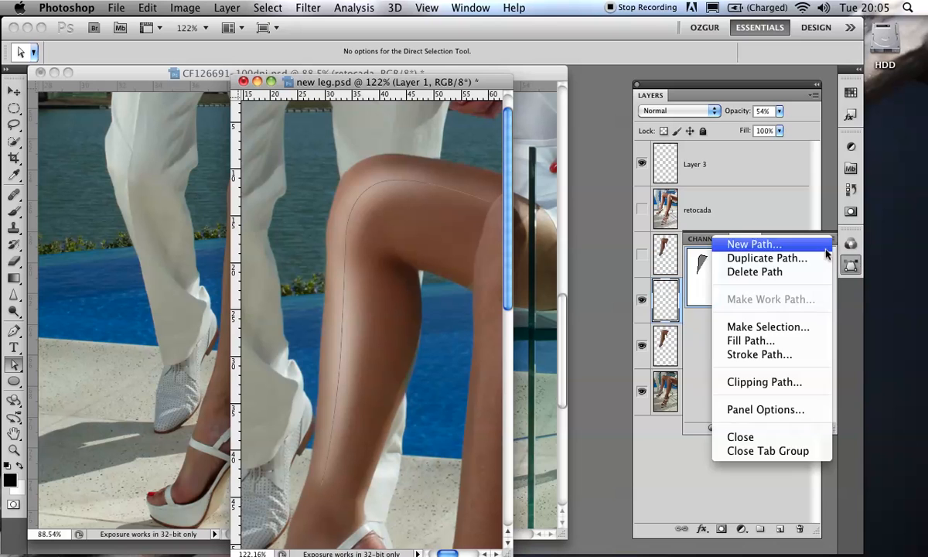
{"action": "left_click", "coordinate": [740, 355]}
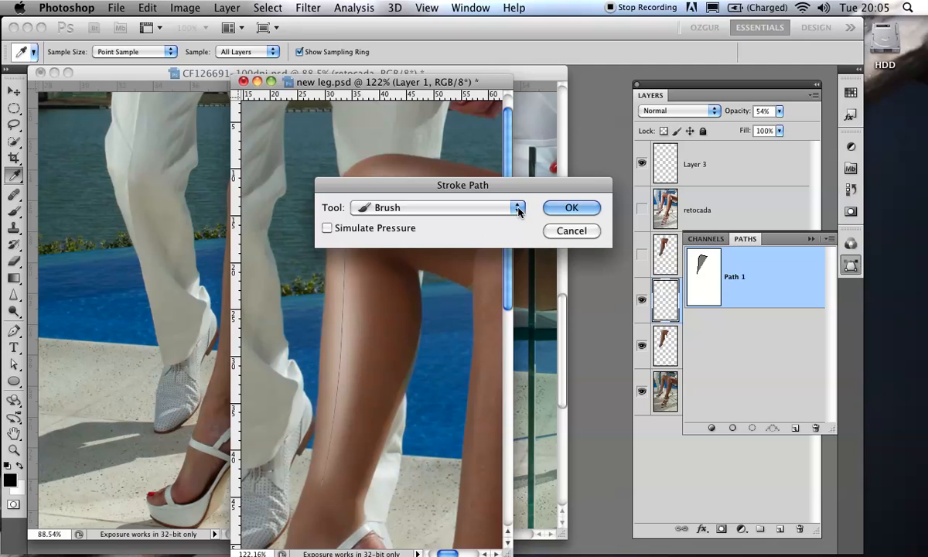
{"action": "left_click", "coordinate": [487, 205]}
{"action": "left_click", "coordinate": [498, 209]}
{"action": "left_click", "coordinate": [566, 232]}
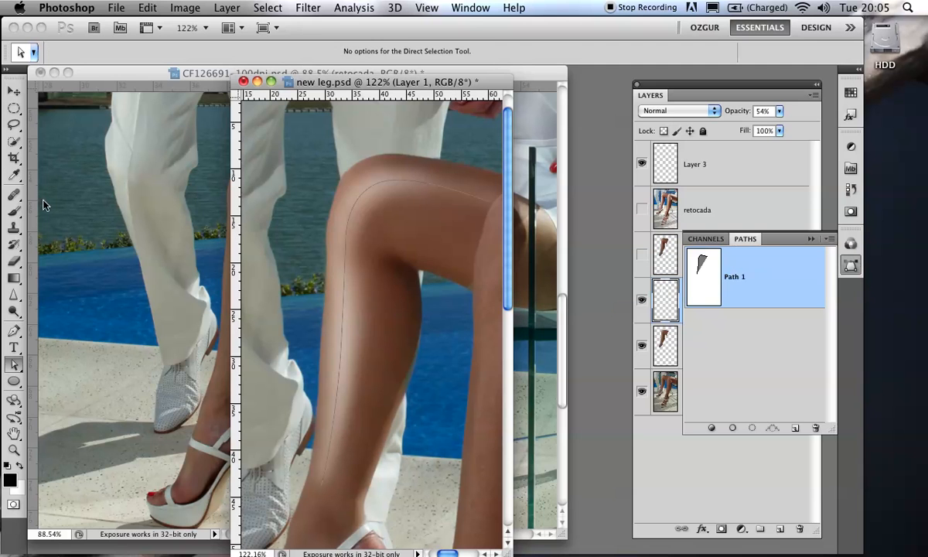
Set up the Brush tool with a 60 px tip and white as the foreground color
{"action": "left_click", "coordinate": [14, 210]}
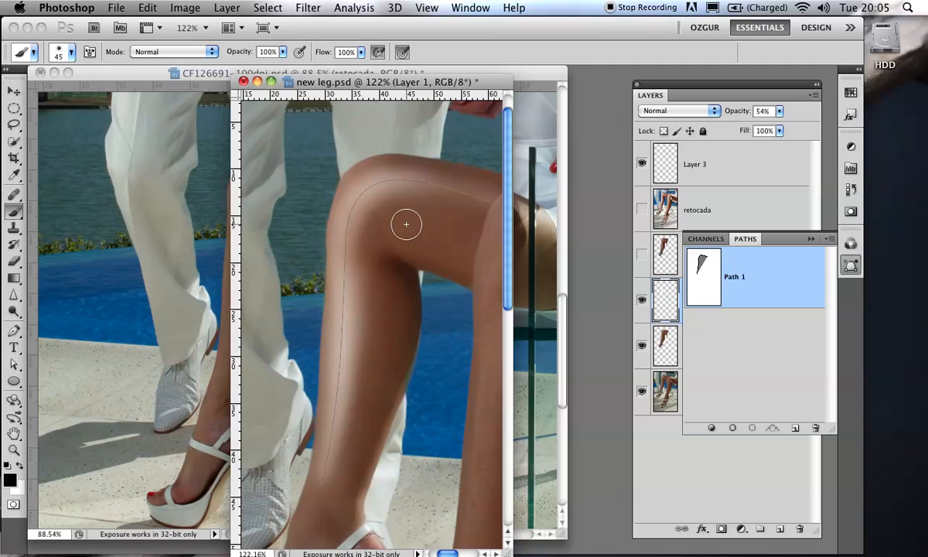
{"action": "key", "text": "bracketright"}
{"action": "key", "text": "bracketright"}
{"action": "key", "text": "bracketright"}
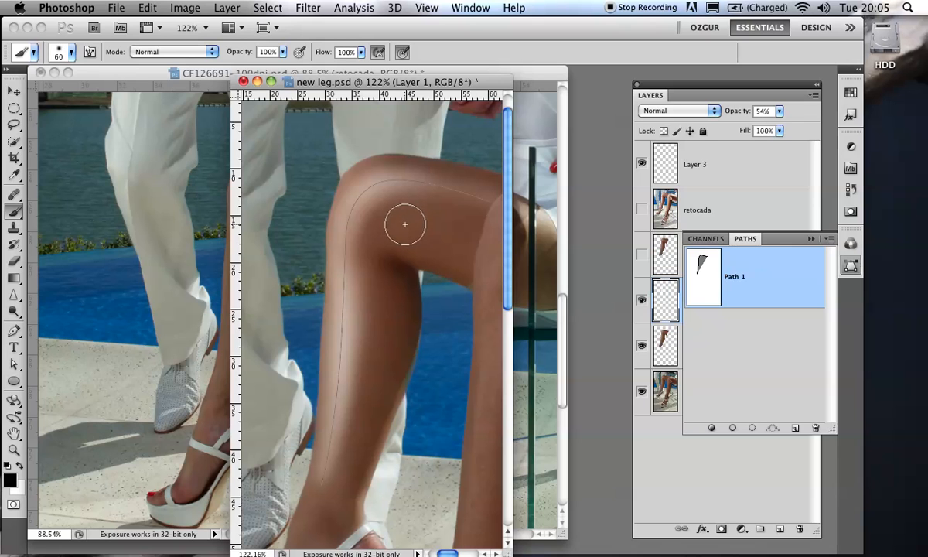
{"action": "left_click", "coordinate": [21, 465]}
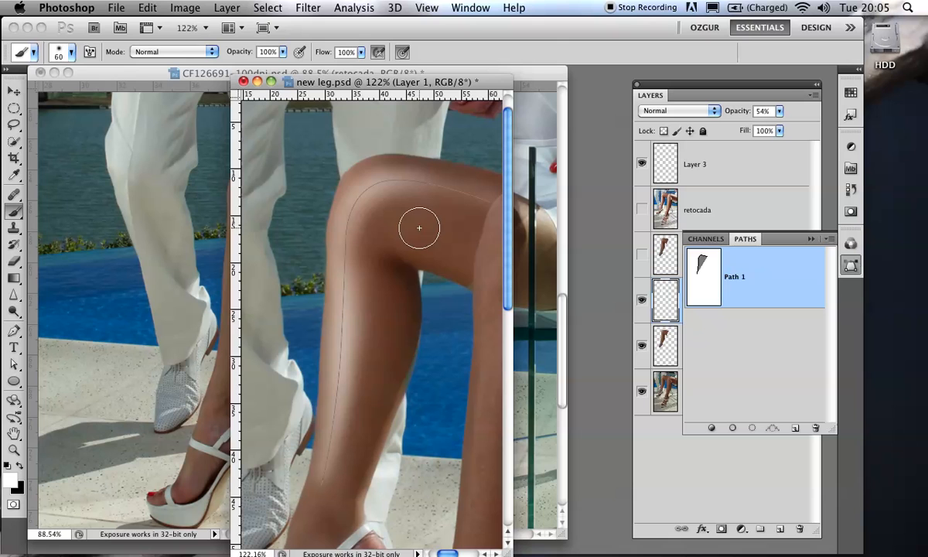
Hide Layer 3 and stroke Path 1 on Layer 1 using the Brush without simulated pressure
{"action": "left_click", "coordinate": [641, 164]}
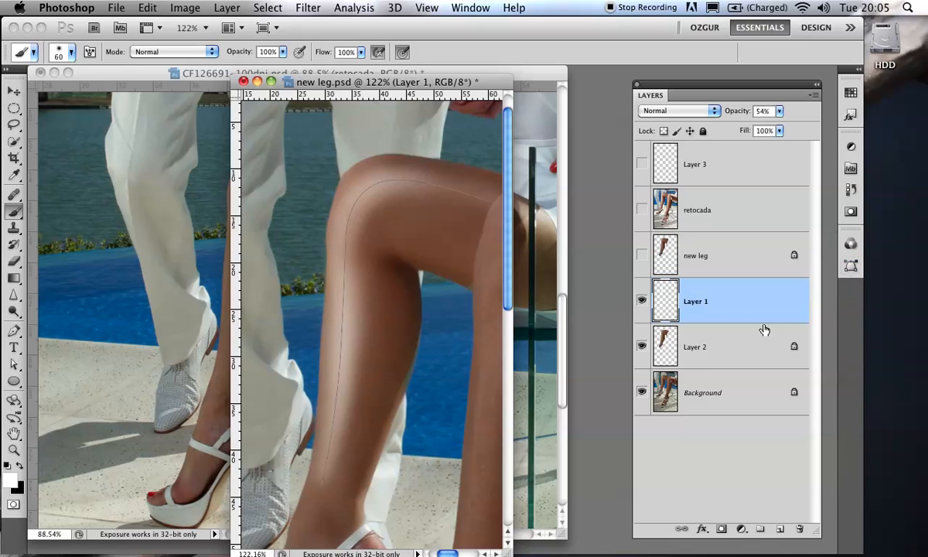
{"action": "left_click", "coordinate": [850, 268]}
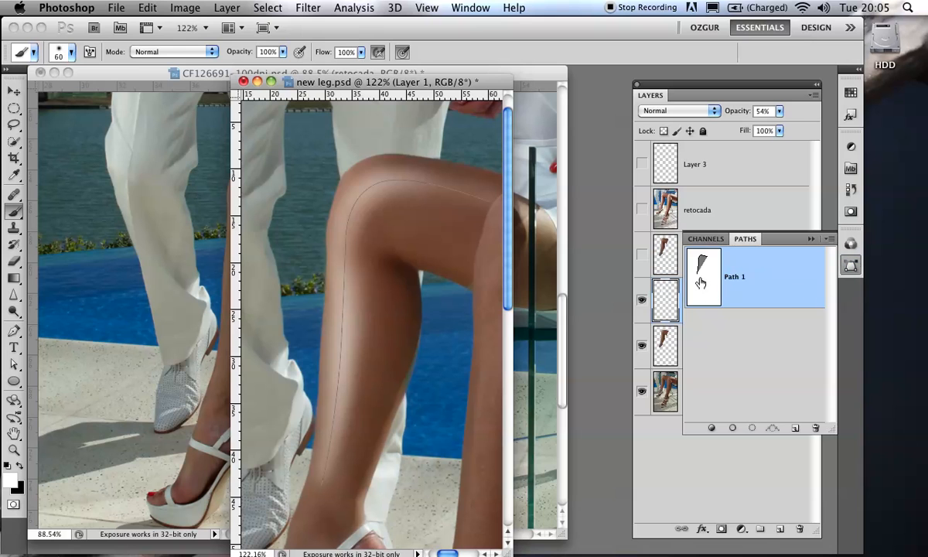
{"action": "left_click", "coordinate": [829, 242]}
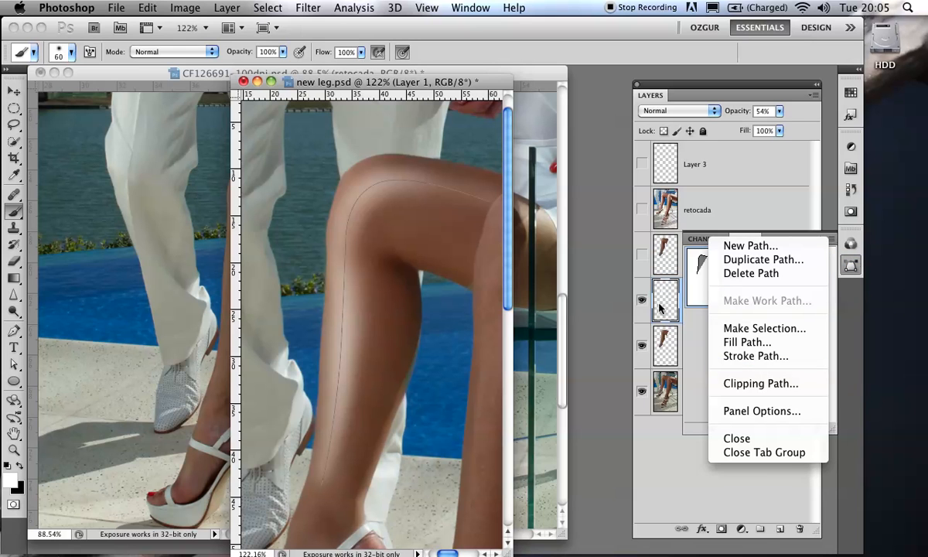
{"action": "left_click", "coordinate": [755, 356]}
{"action": "left_click", "coordinate": [572, 207]}
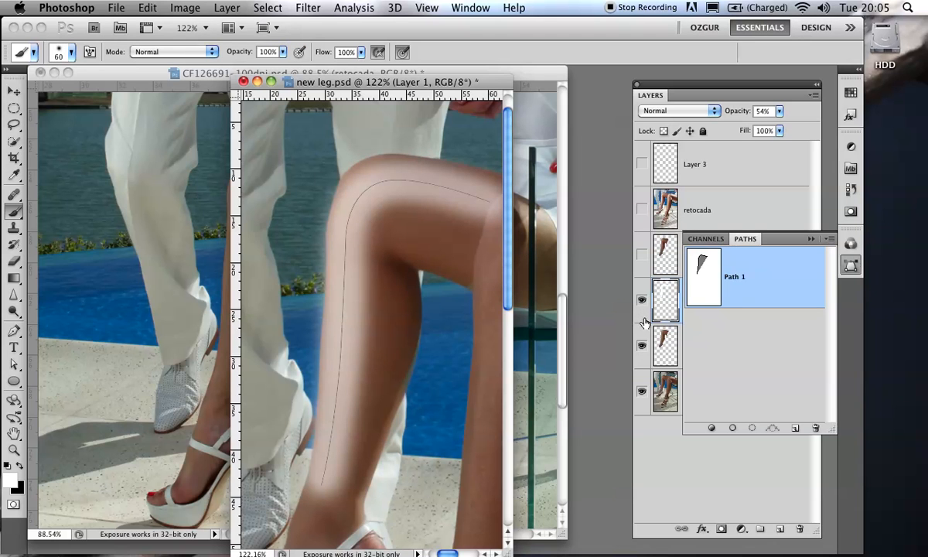
Deselect Path 1, make Layer 1 active again and toggle its visibility to check the stroked highlight
{"action": "left_click", "coordinate": [670, 473]}
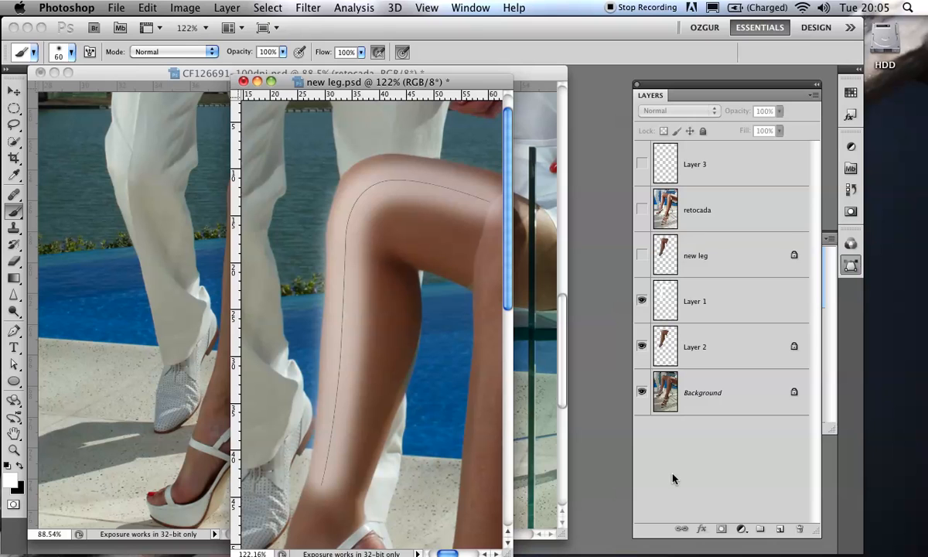
{"action": "left_click", "coordinate": [850, 265]}
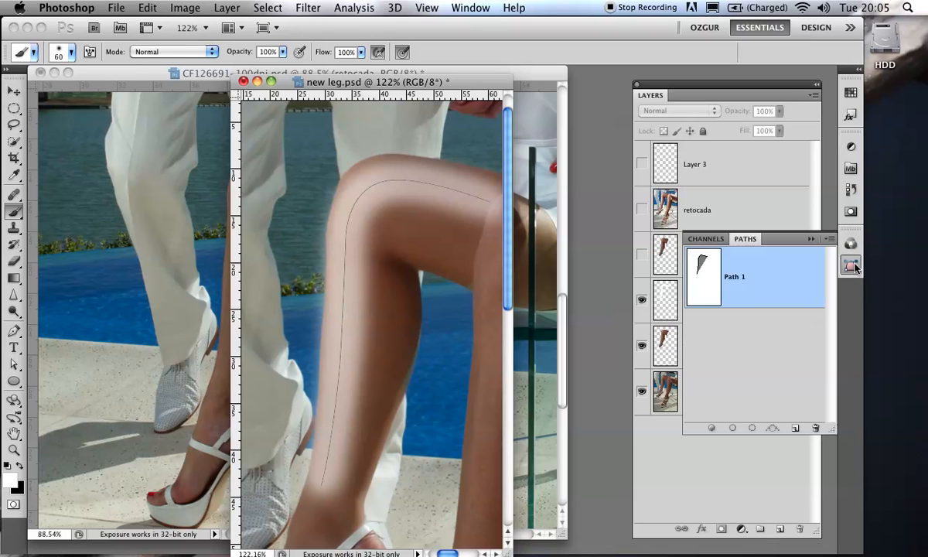
{"action": "left_click", "coordinate": [763, 350]}
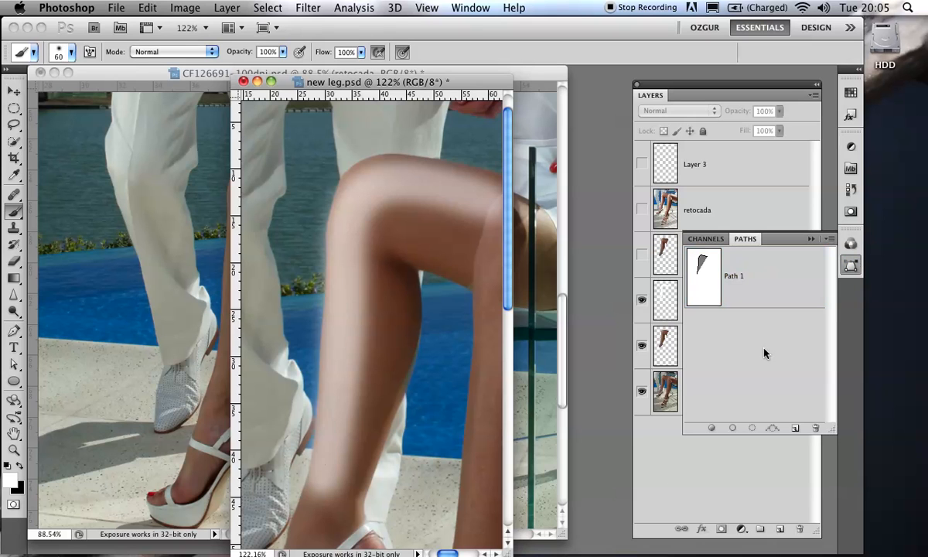
{"action": "left_click", "coordinate": [705, 477]}
{"action": "left_click", "coordinate": [672, 305]}
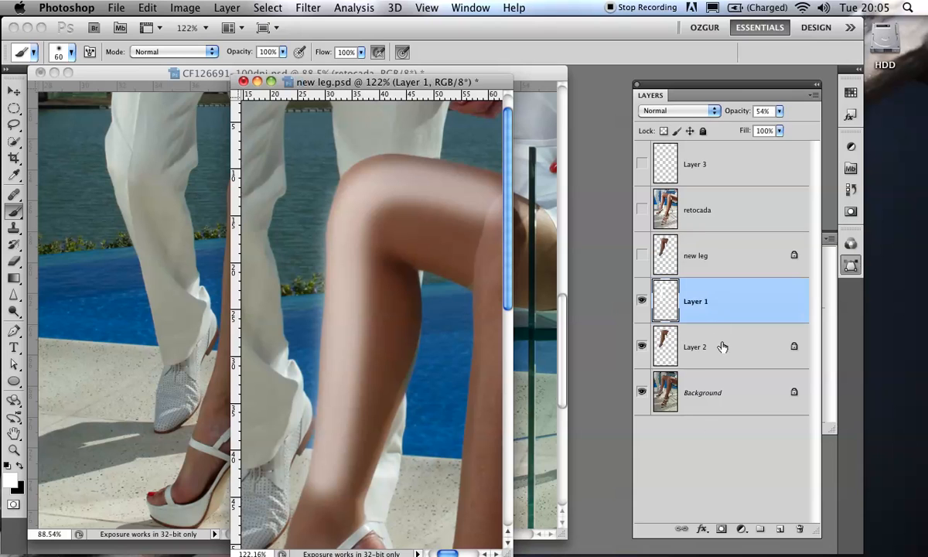
{"action": "left_click", "coordinate": [642, 300]}
{"action": "left_click", "coordinate": [641, 300]}
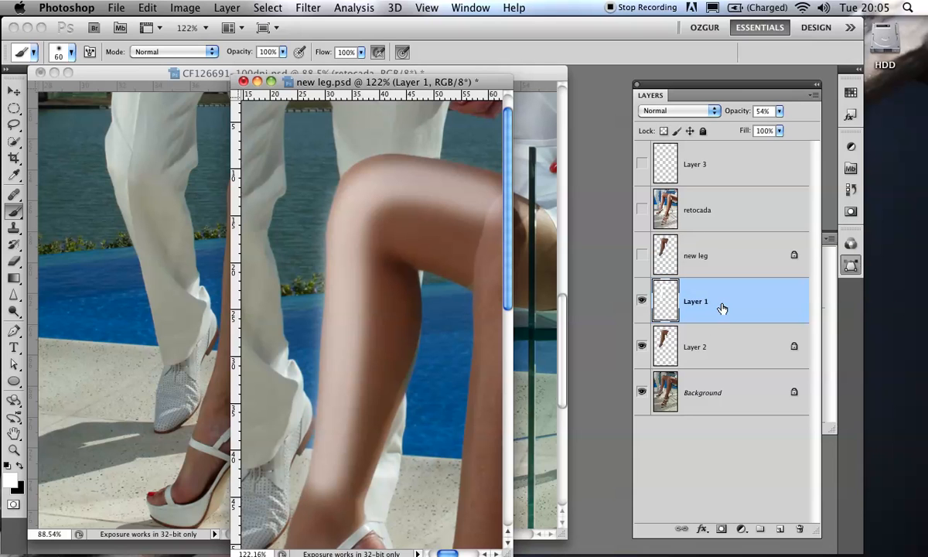
Erase the highlight along the outer edge of the shin, knee and thigh with a 90 px Eraser at 100% opacity
{"action": "left_click", "coordinate": [14, 262]}
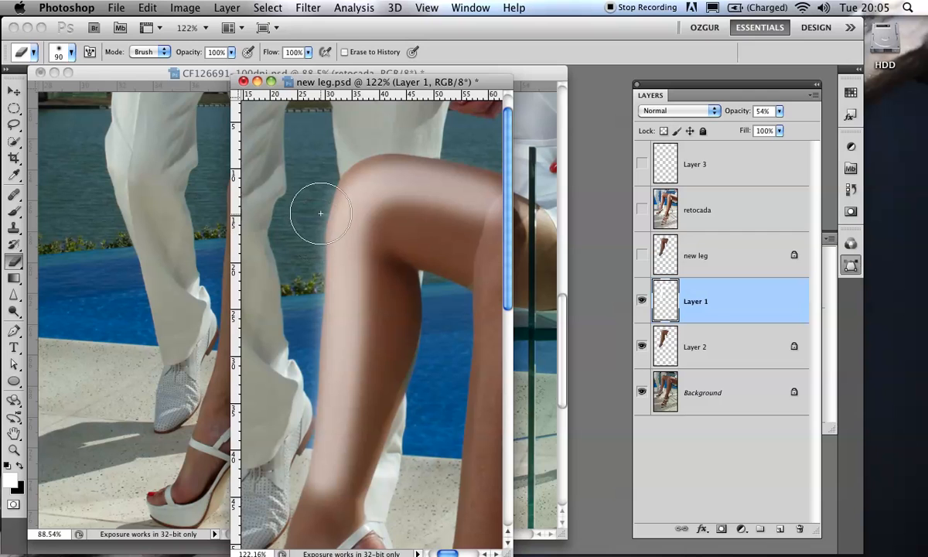
{"action": "left_click", "coordinate": [230, 52]}
{"action": "mouse_move", "coordinate": [234, 68]}
{"action": "left_mouse_down"}
{"action": "mouse_move", "coordinate": [216, 67]}
{"action": "mouse_move", "coordinate": [240, 67]}
{"action": "left_mouse_up"}
{"action": "mouse_move", "coordinate": [337, 136]}
{"action": "left_mouse_down"}
{"action": "mouse_move", "coordinate": [297, 206]}
{"action": "mouse_move", "coordinate": [307, 185]}
{"action": "mouse_move", "coordinate": [288, 300]}
{"action": "mouse_move", "coordinate": [294, 364]}
{"action": "mouse_move", "coordinate": [284, 458]}
{"action": "mouse_move", "coordinate": [284, 446]}
{"action": "mouse_move", "coordinate": [284, 471]}
{"action": "mouse_move", "coordinate": [351, 507]}
{"action": "mouse_move", "coordinate": [383, 490]}
{"action": "mouse_move", "coordinate": [381, 463]}
{"action": "mouse_move", "coordinate": [375, 482]}
{"action": "mouse_move", "coordinate": [412, 318]}
{"action": "mouse_move", "coordinate": [356, 139]}
{"action": "mouse_move", "coordinate": [345, 153]}
{"action": "mouse_move", "coordinate": [367, 137]}
{"action": "mouse_move", "coordinate": [354, 140]}
{"action": "mouse_move", "coordinate": [388, 131]}
{"action": "mouse_move", "coordinate": [446, 134]}
{"action": "mouse_move", "coordinate": [495, 163]}
{"action": "left_mouse_up"}
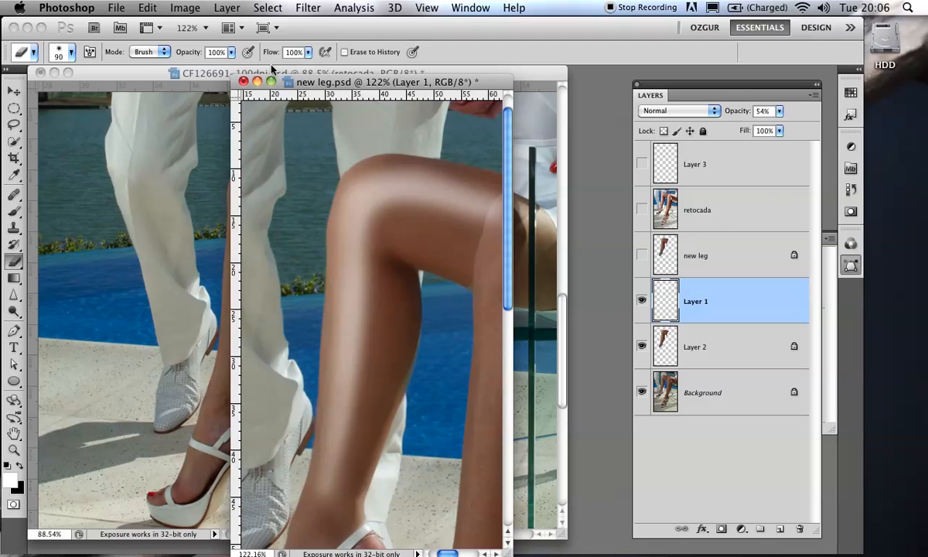
Lower Layer 1's opacity to 40% and soften the highlight's inner side with the Eraser at 50% opacity
{"action": "left_click", "coordinate": [231, 51]}
{"action": "left_click", "coordinate": [198, 68]}
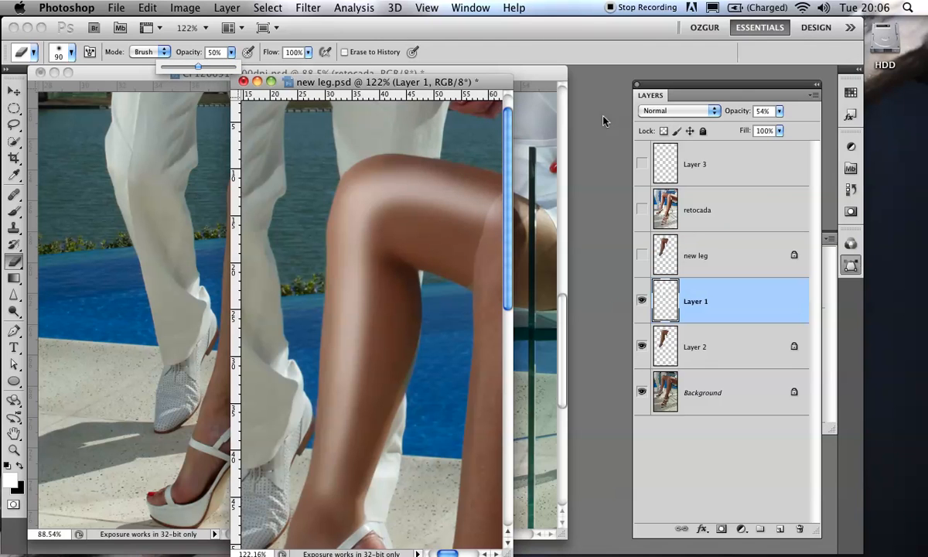
{"action": "left_click", "coordinate": [737, 114]}
{"action": "left_click_drag", "start_coordinate": [737, 113], "coordinate": [728, 114]}
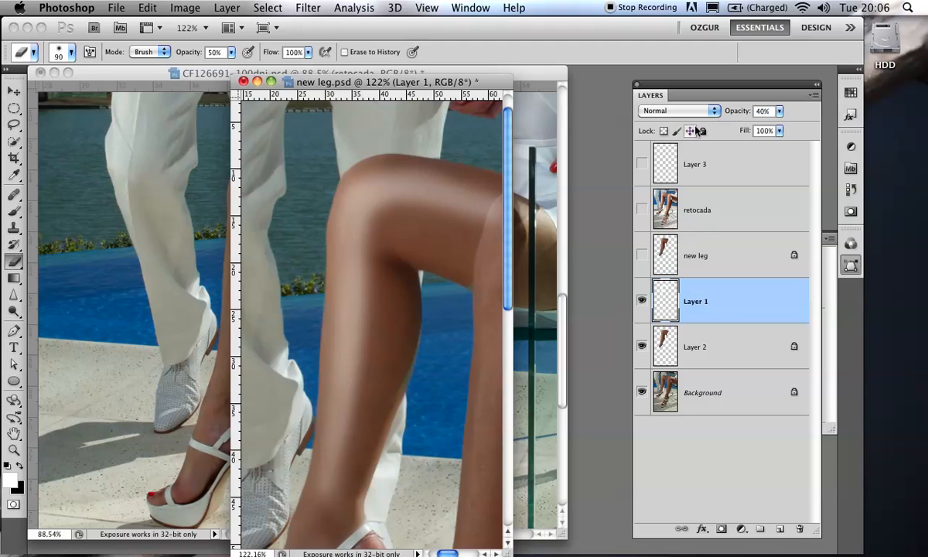
{"action": "mouse_move", "coordinate": [412, 224]}
{"action": "left_mouse_down"}
{"action": "mouse_move", "coordinate": [404, 219]}
{"action": "mouse_move", "coordinate": [397, 238]}
{"action": "mouse_move", "coordinate": [408, 265]}
{"action": "mouse_move", "coordinate": [398, 298]}
{"action": "left_mouse_up"}
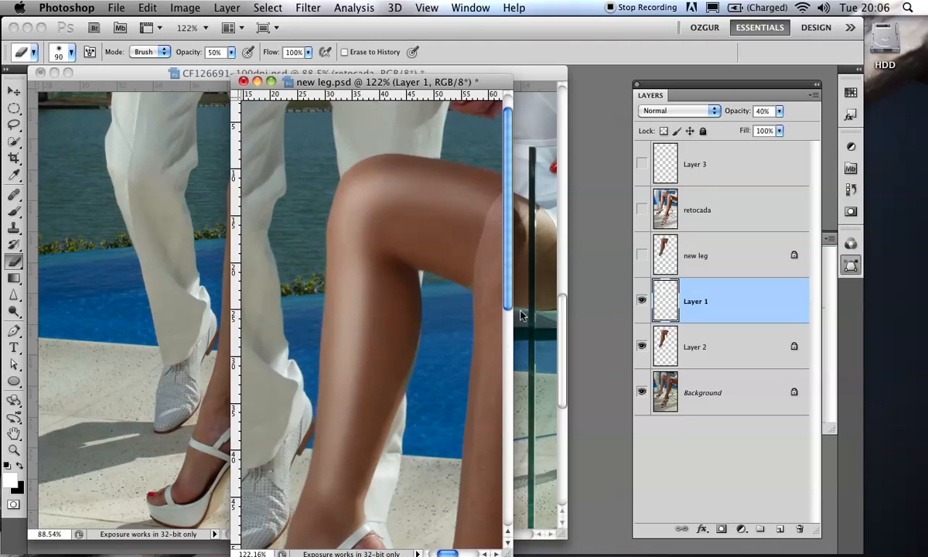
Toggle Layer 1's visibility to compare the leg with and without the highlight
{"action": "left_click", "coordinate": [642, 301]}
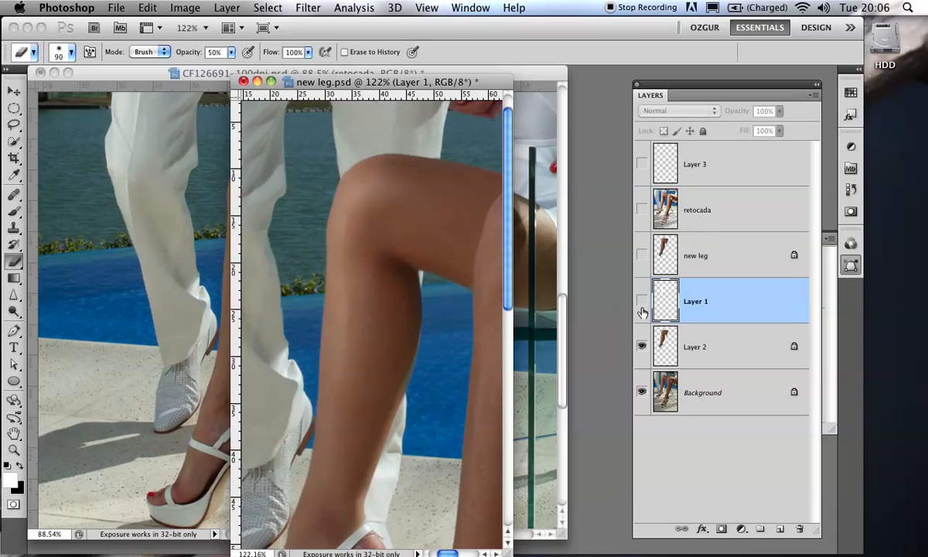
{"action": "left_click", "coordinate": [642, 300]}
{"action": "left_click", "coordinate": [642, 300]}
{"action": "left_click", "coordinate": [642, 301]}
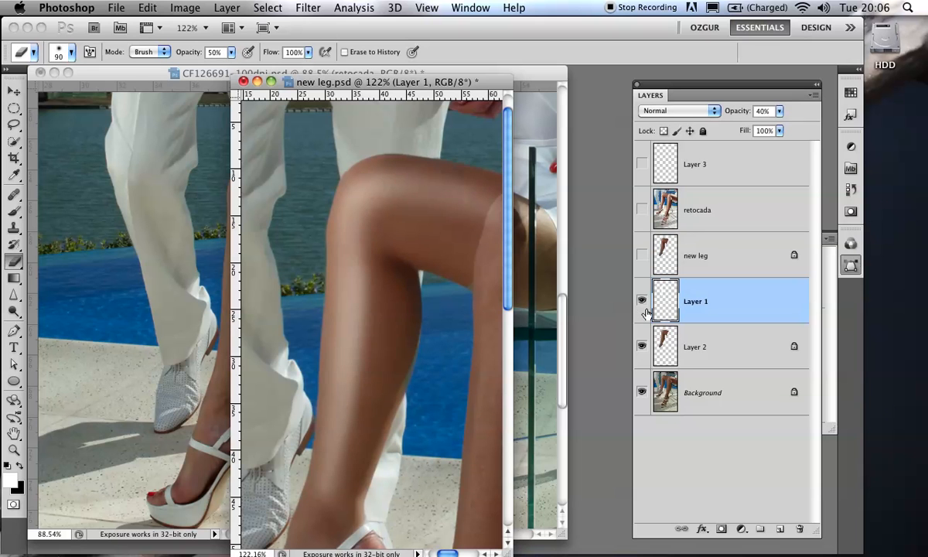
Bring CF126691-100dpi.psd to the front and fit the whole retouched image in the view
{"action": "left_click", "coordinate": [525, 79]}
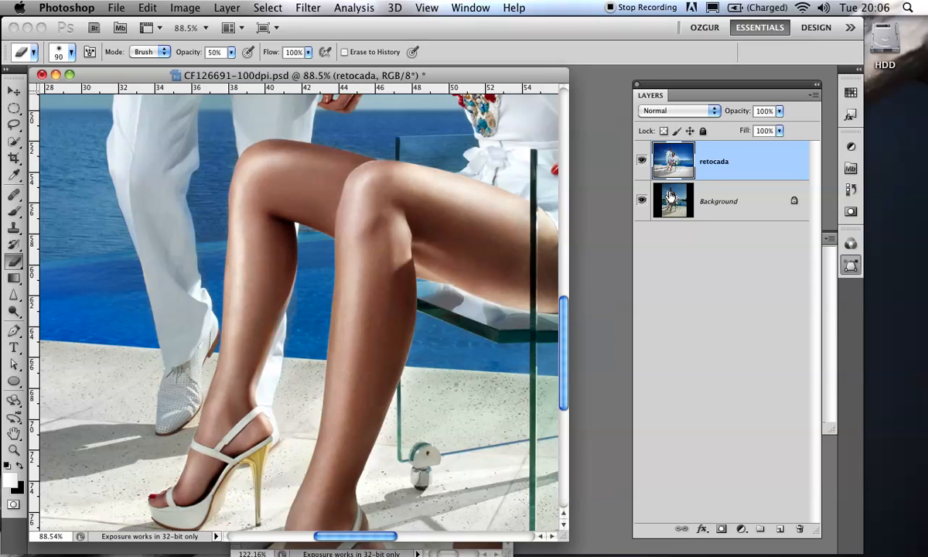
{"action": "key", "text": "super+0"}
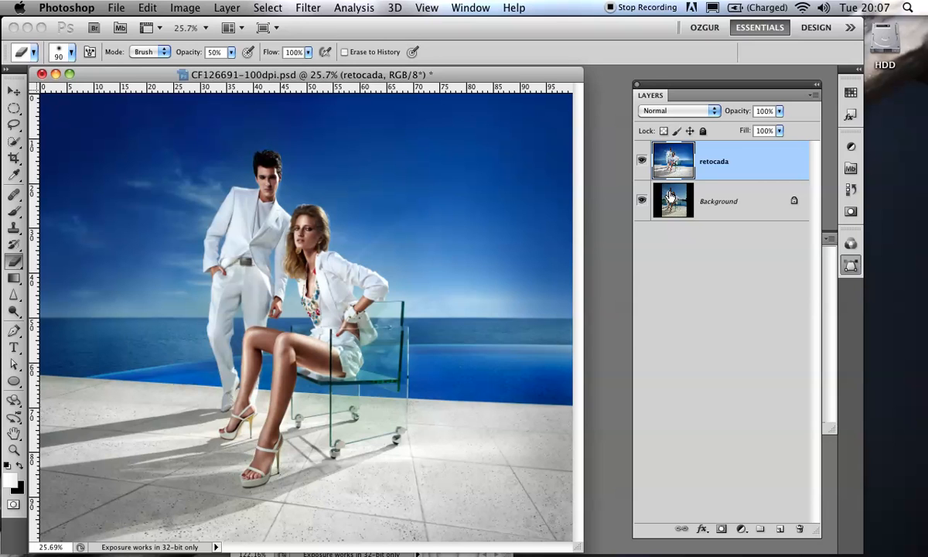
Minimize the Photoshop frame and both open documents, and switch to the Chrome window with the Vimeo page
{"action": "key", "text": "super+Tab"}
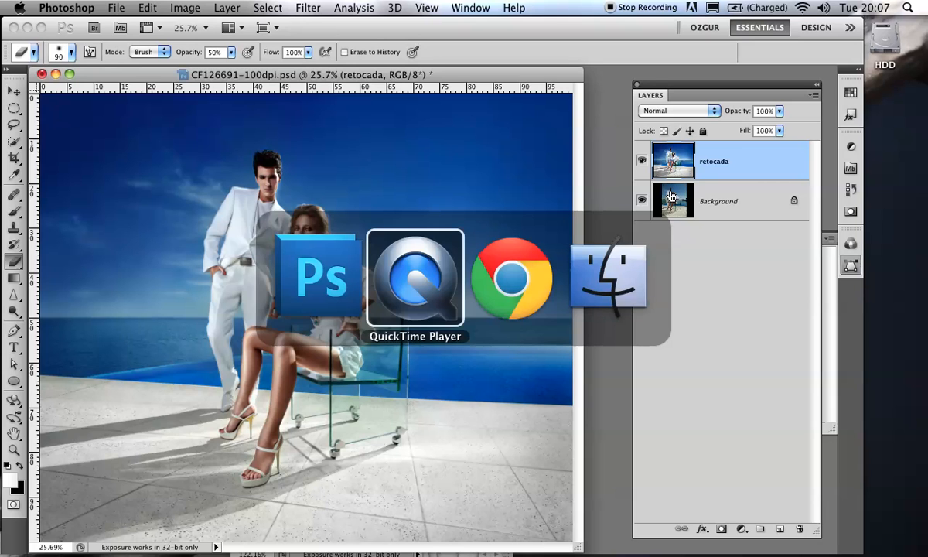
{"action": "key", "text": "super+Tab"}
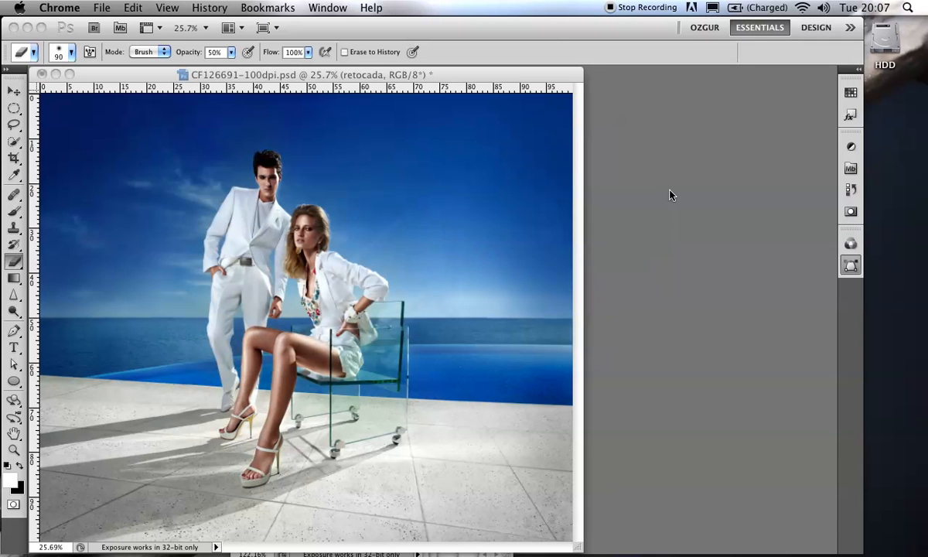
{"action": "left_click", "coordinate": [28, 28]}
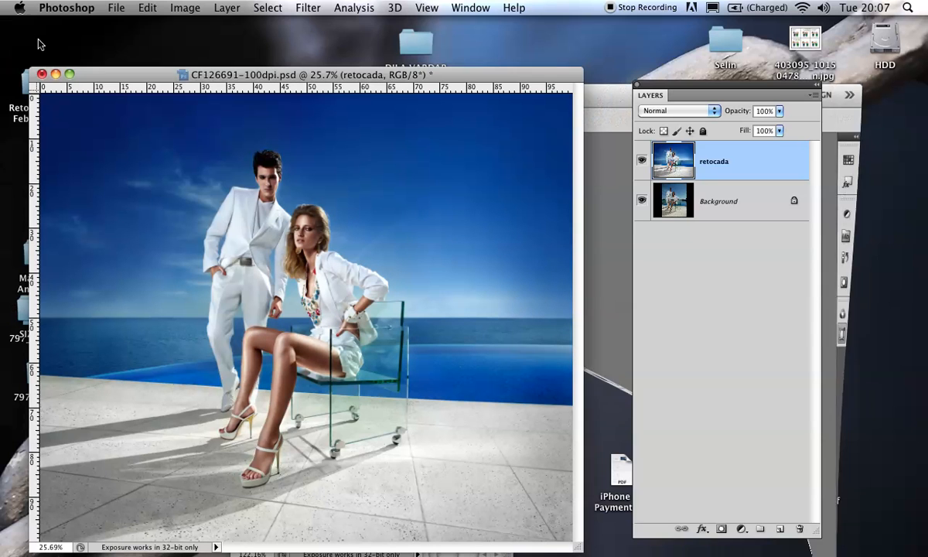
{"action": "left_click", "coordinate": [55, 75]}
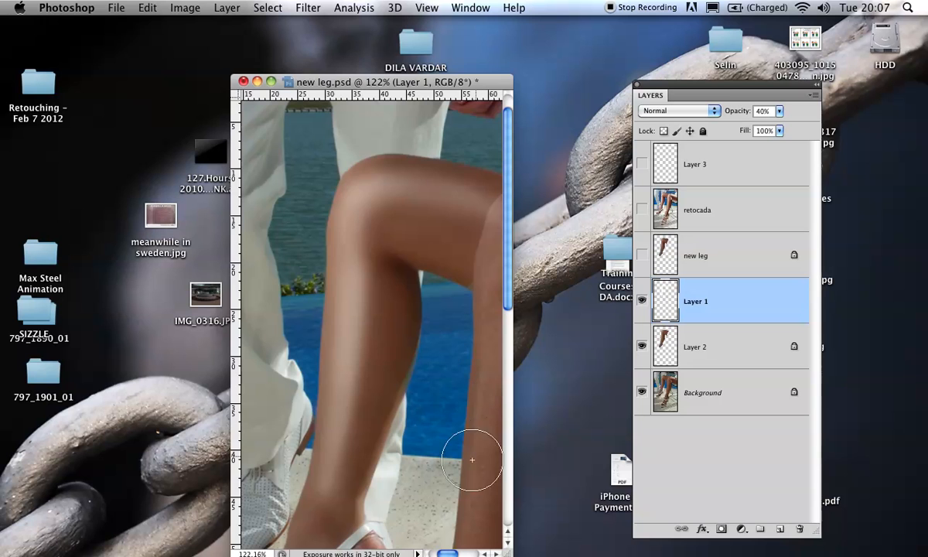
{"action": "left_click", "coordinate": [258, 83]}
{"action": "mouse_move", "coordinate": [488, 516]}
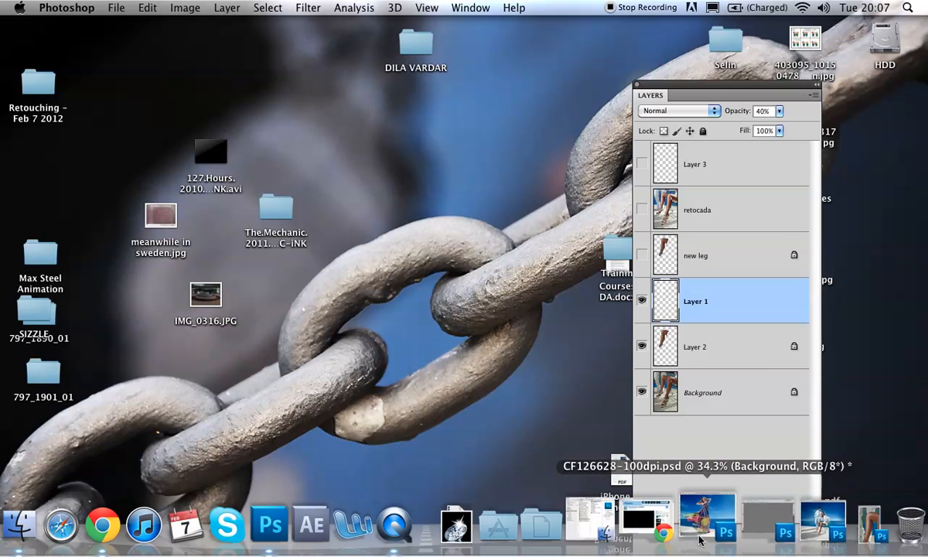
{"action": "left_click", "coordinate": [659, 522]}
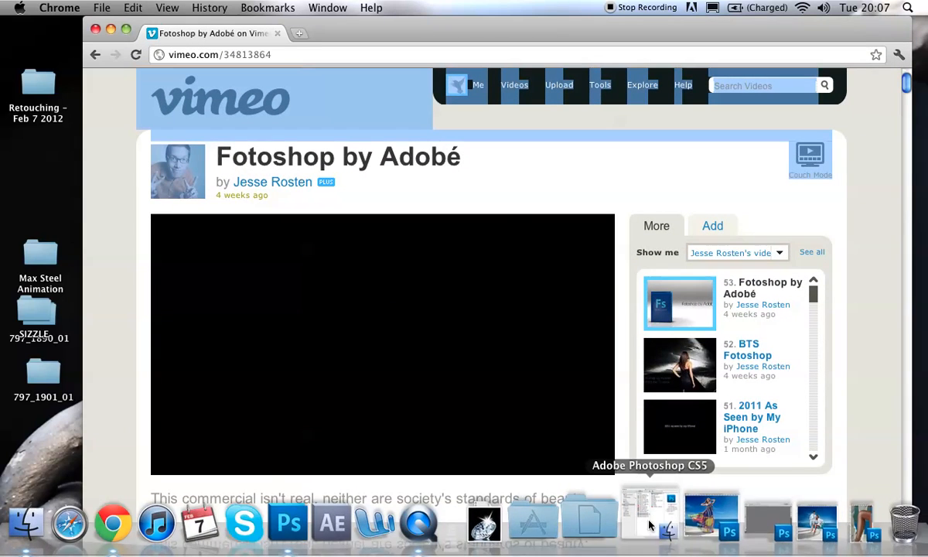
Play the "Fotoshop by Adobé" video on the Vimeo page in full screen
{"action": "scroll", "coordinate": [905, 85], "scroll_direction": "down", "scroll_amount": 3}
{"action": "mouse_move", "coordinate": [418, 304]}
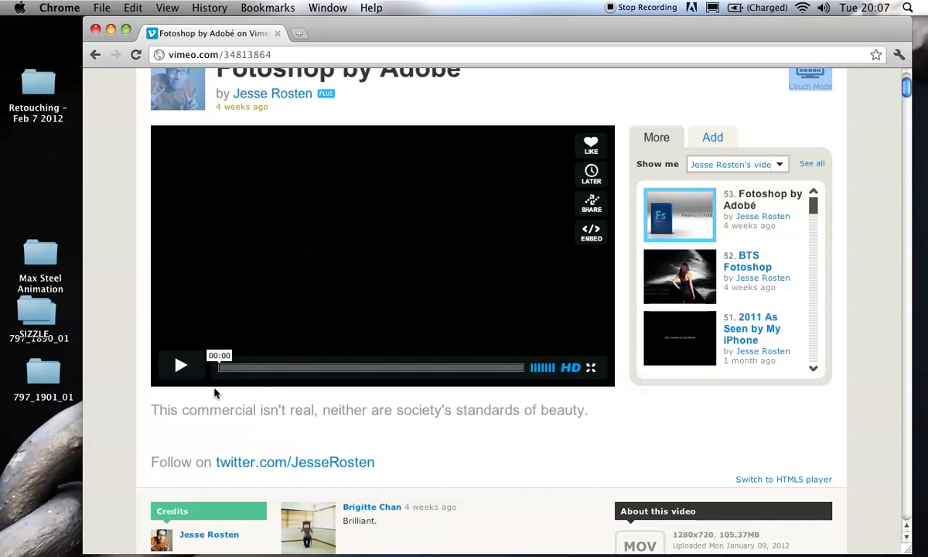
{"action": "left_click", "coordinate": [180, 369]}
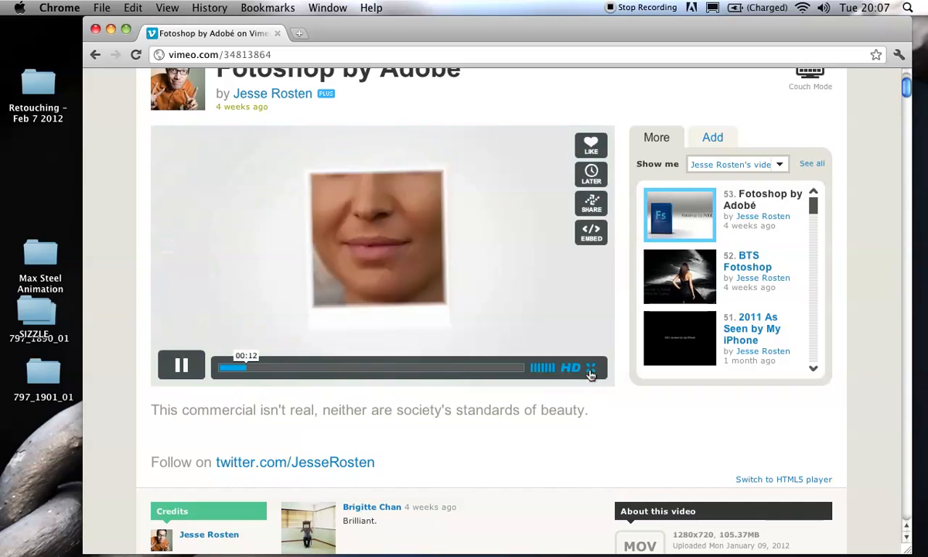
{"action": "left_click", "coordinate": [591, 367]}
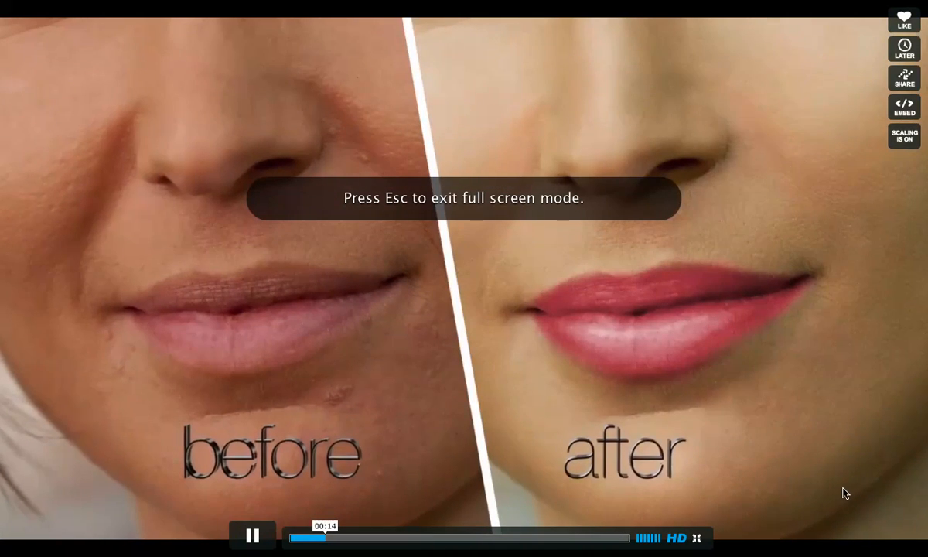